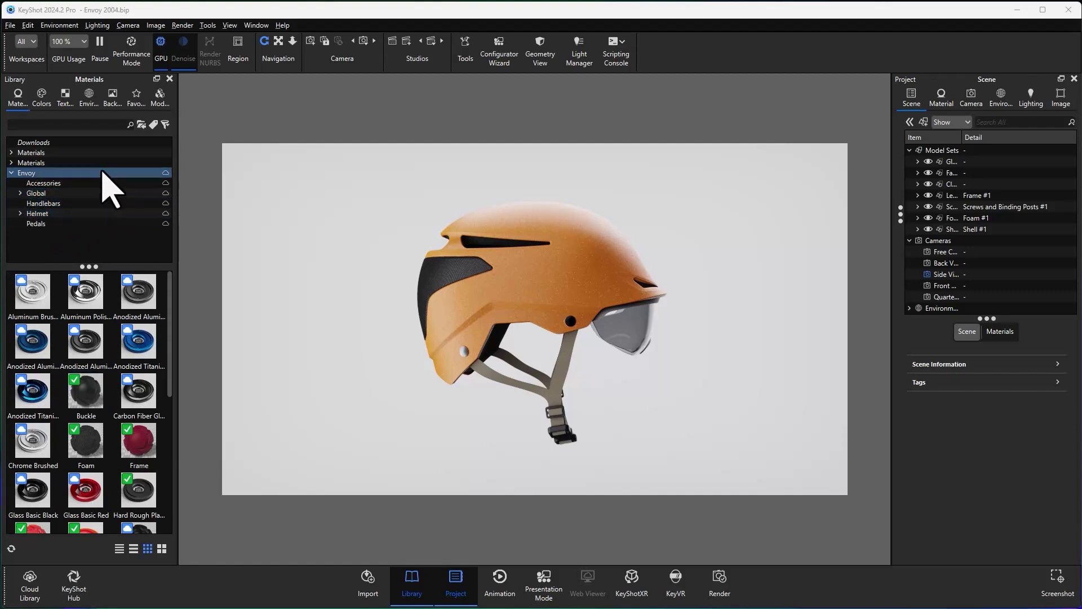
# - View the tag editor and open the search filters for the Envoy materials folder
pyautogui.click(152, 125)
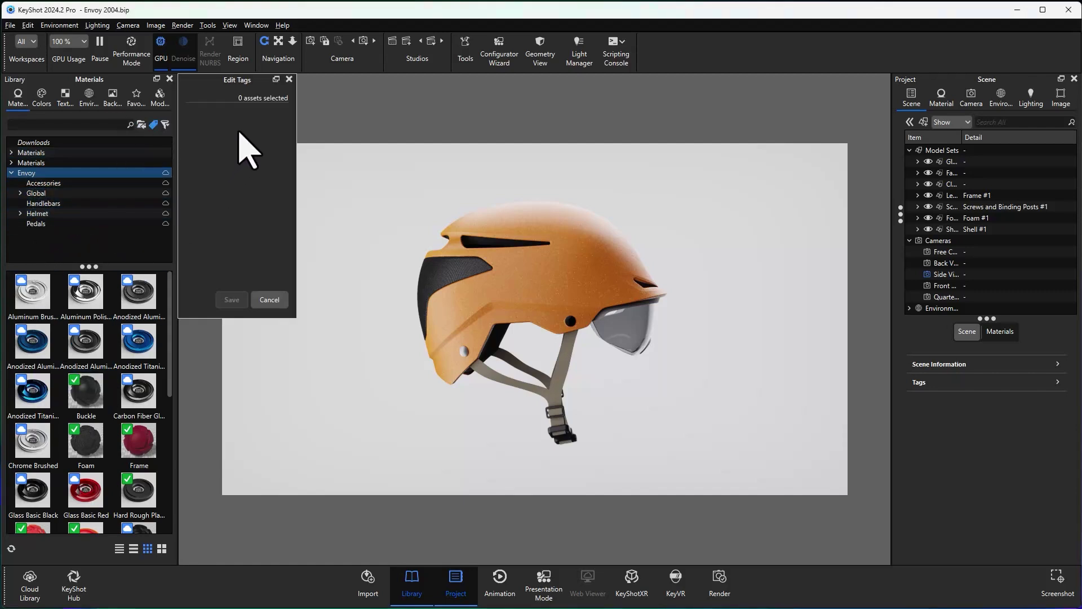
pyautogui.click(289, 79)
pyautogui.click(165, 124)
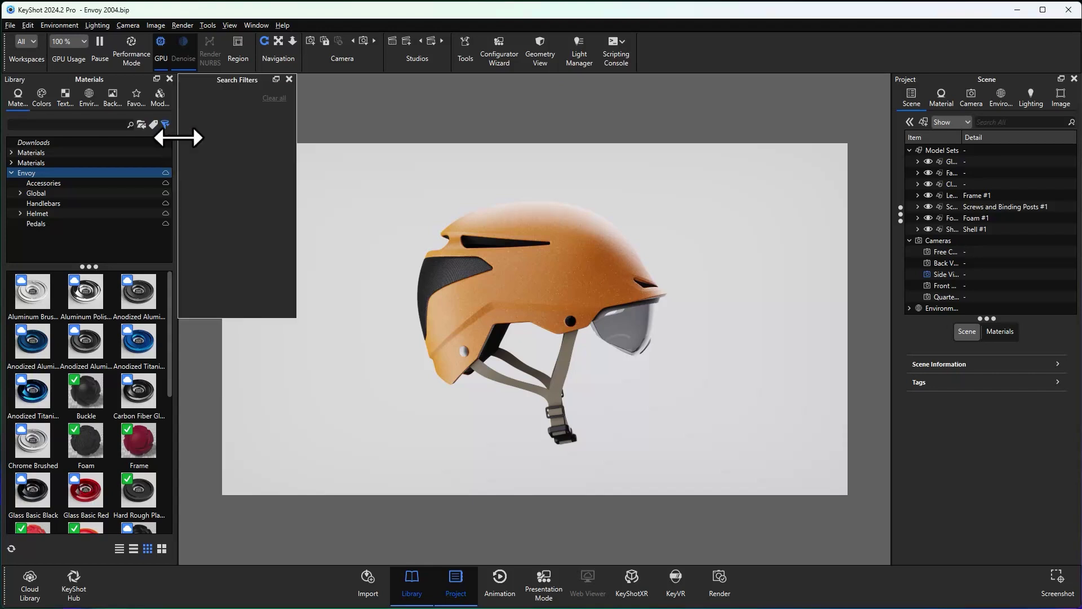
pyautogui.click(59, 183)
pyautogui.click(60, 174)
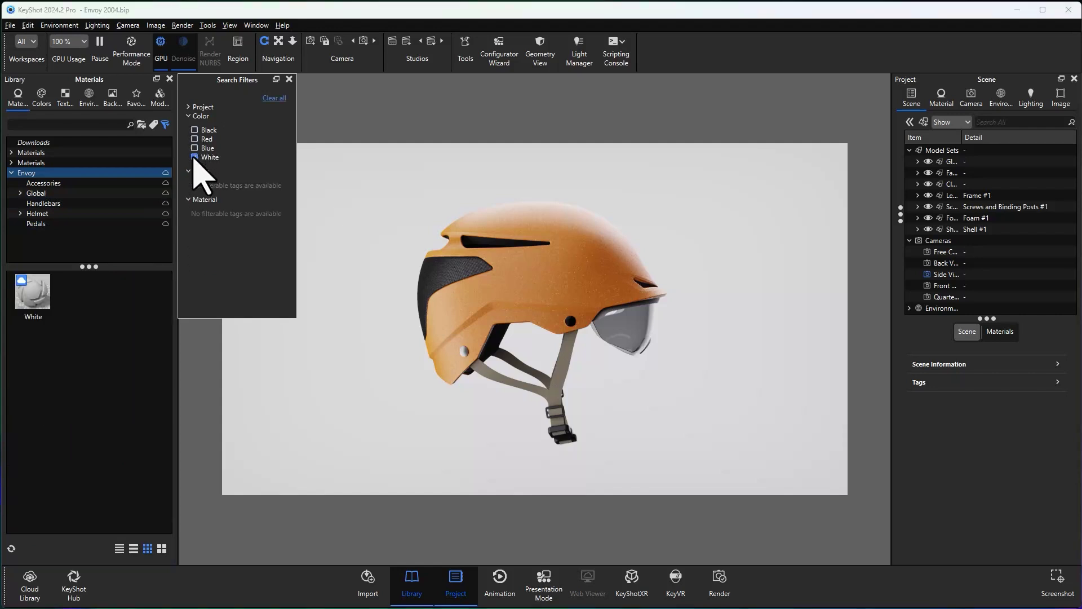
# - Switch the Envoy search filter from the White color to the Paint finish, then clear it and close the filters
pyautogui.click(195, 157)
pyautogui.click(195, 186)
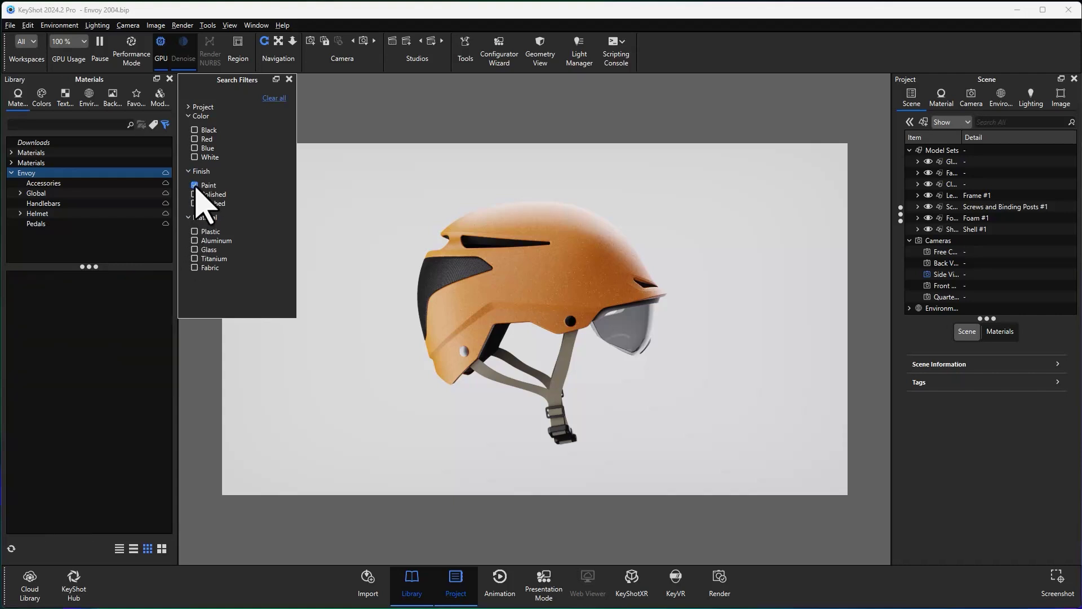
pyautogui.click(195, 167)
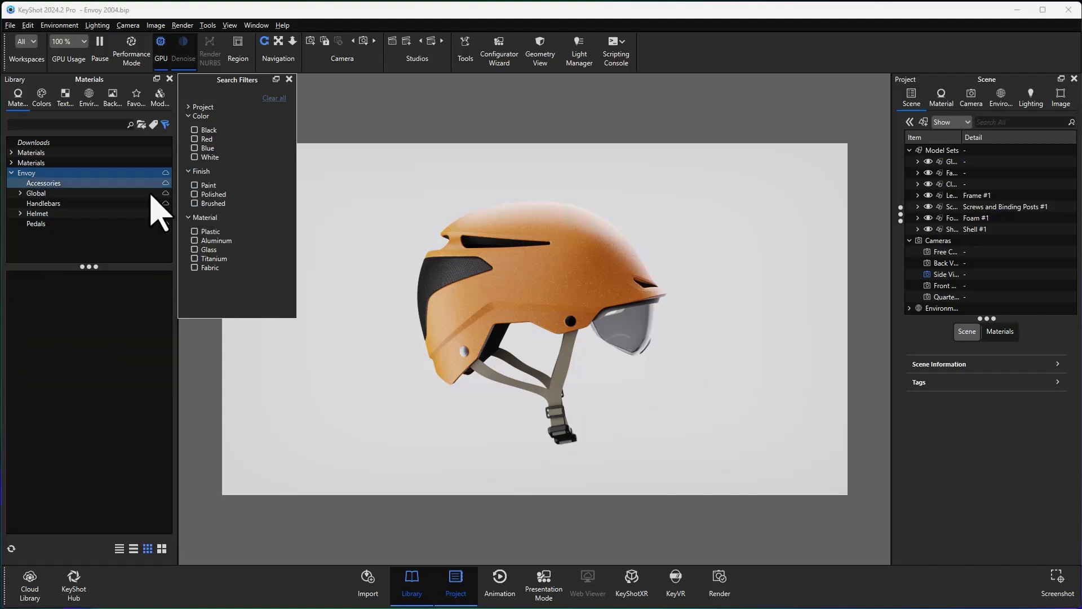
pyautogui.click(289, 79)
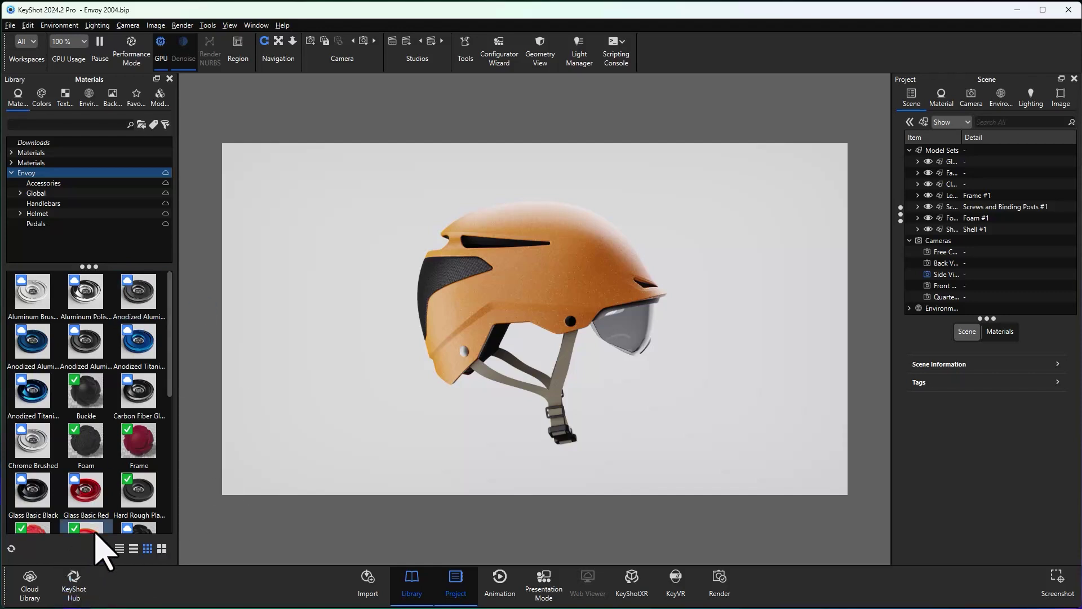
# - Switch to KeyShot Hub in the browser and open the KeyShot Library folder under Helmet
pyautogui.click(74, 583)
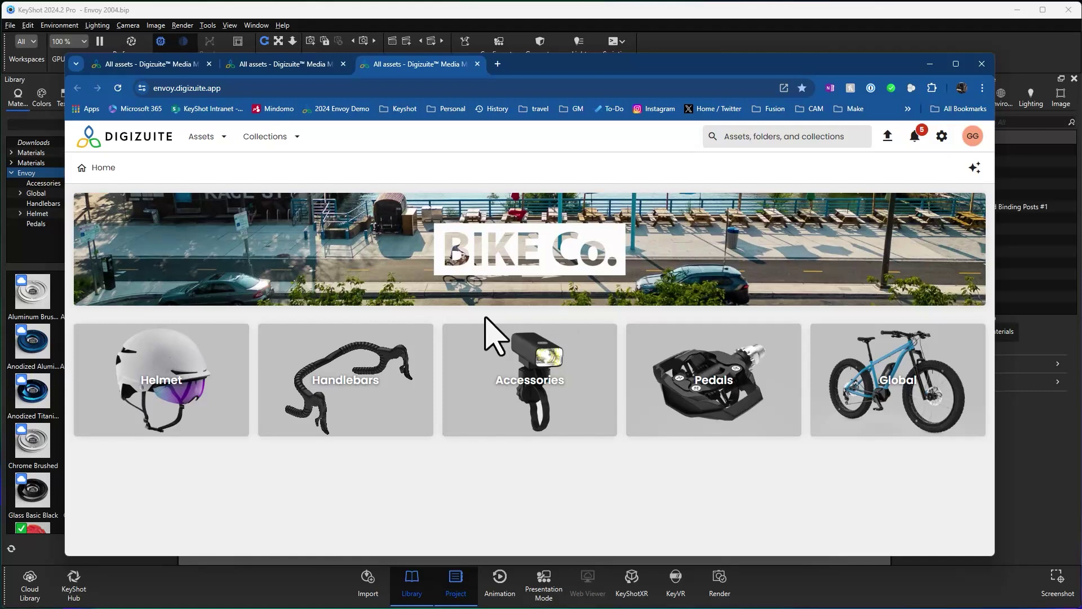
pyautogui.click(183, 394)
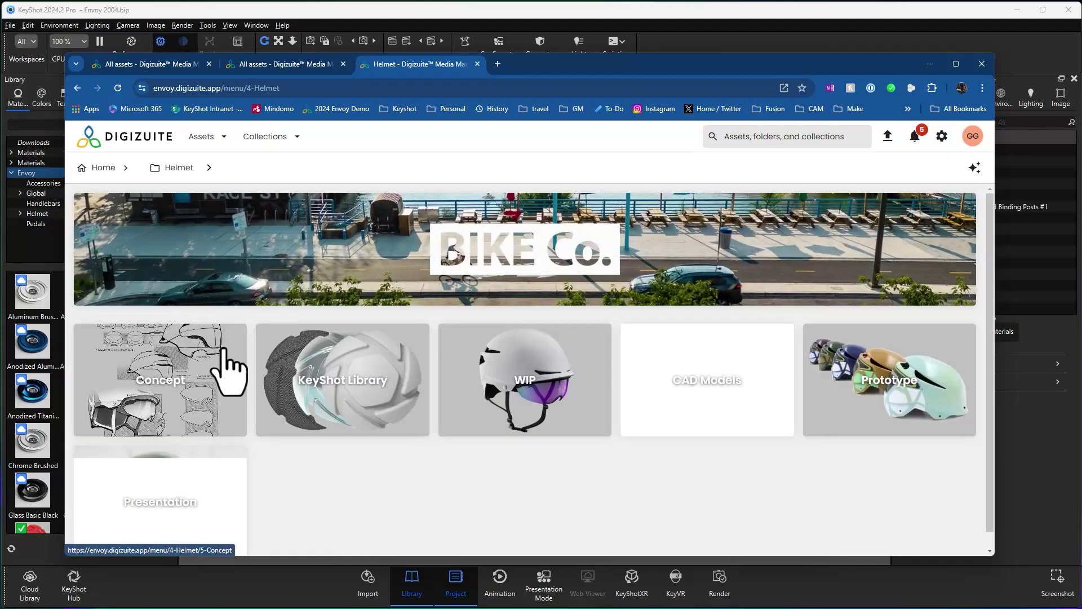
pyautogui.click(345, 381)
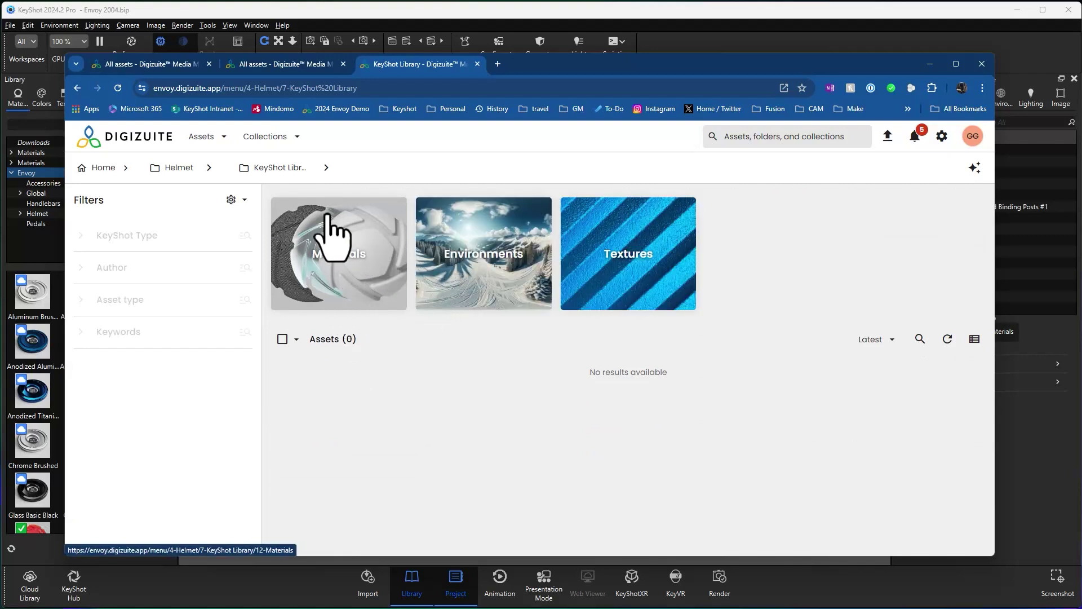
# - Return to the Helmet folder and look through the assets in its Concept folder
pyautogui.moveTo(189, 169)
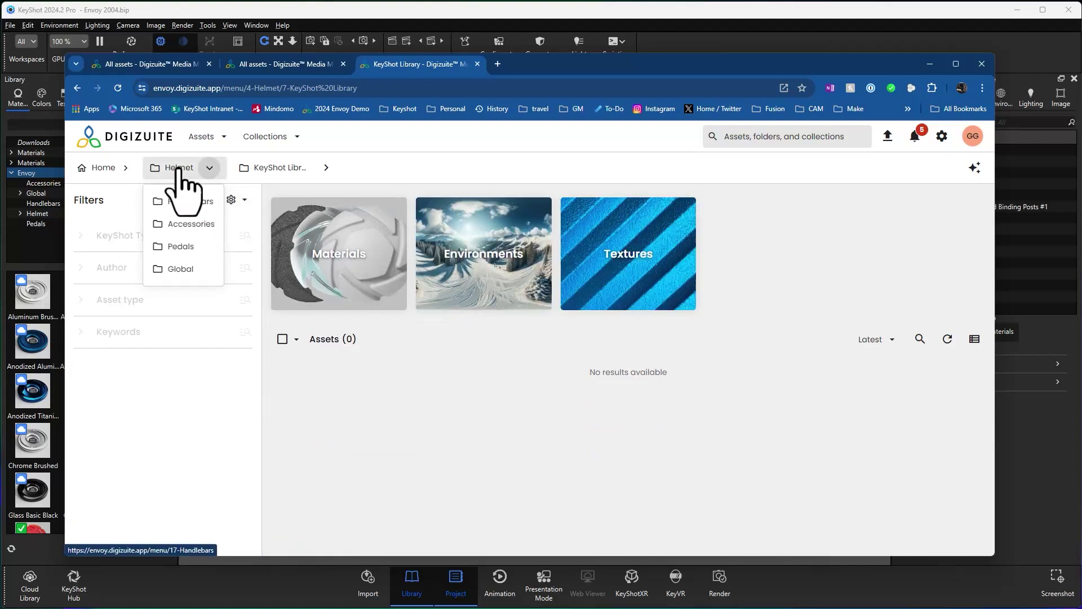
pyautogui.click(179, 169)
pyautogui.click(176, 434)
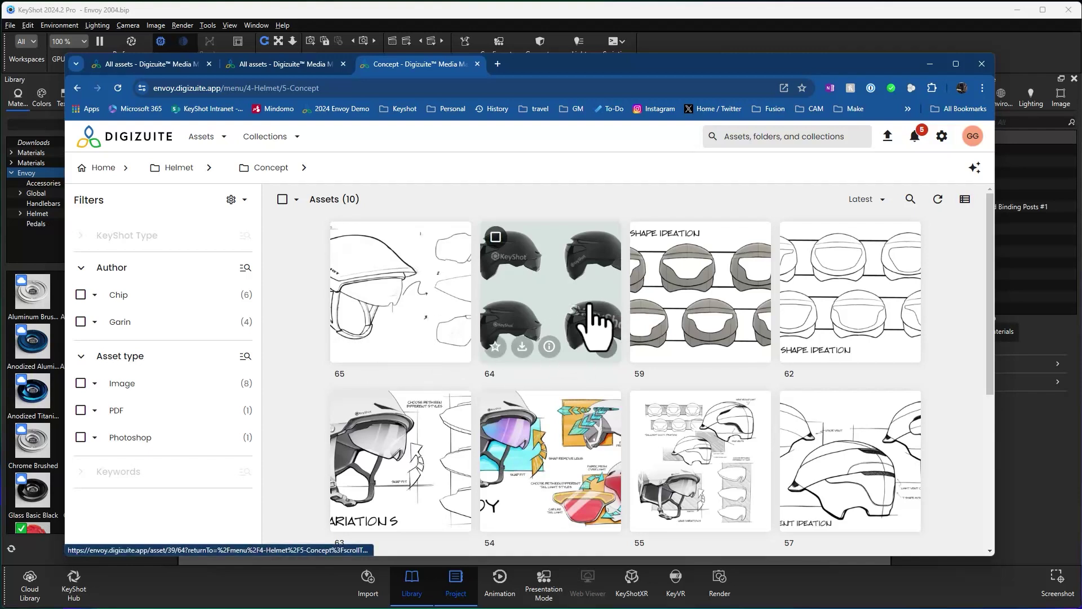
pyautogui.scroll(-1, 755, 344)
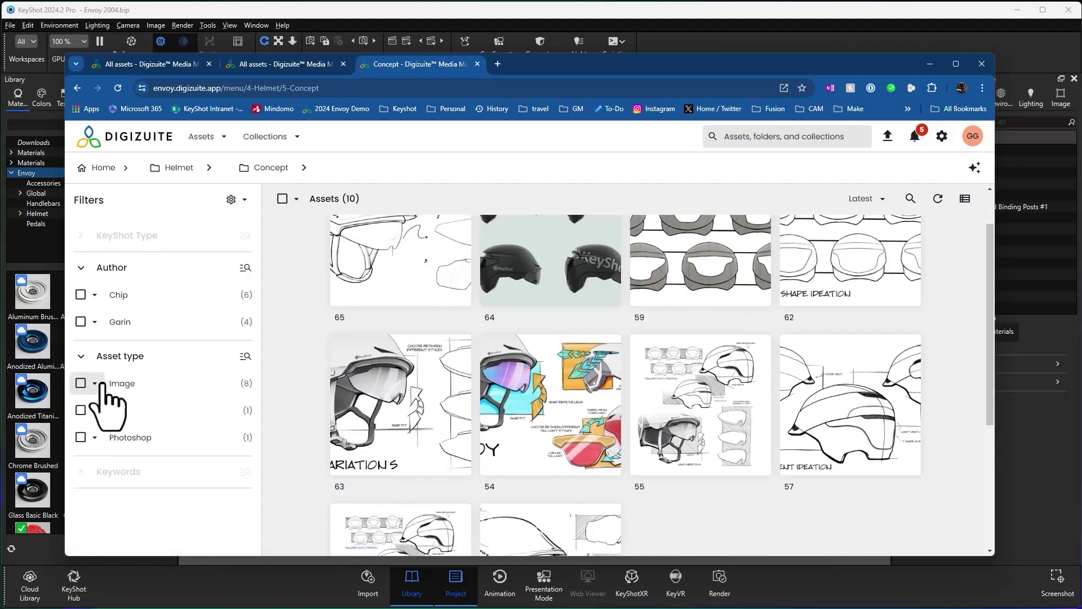
# - Filter the Concept assets by the Image, PDF and Photoshop asset types in turn, then remove these filters
pyautogui.click(81, 383)
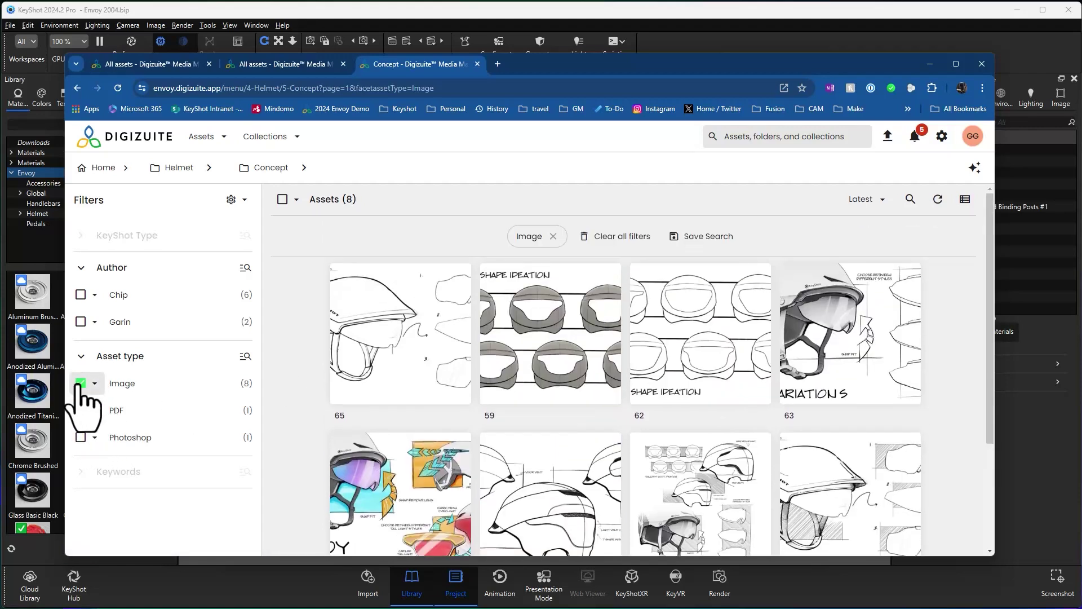
pyautogui.click(81, 382)
pyautogui.click(81, 410)
pyautogui.click(81, 409)
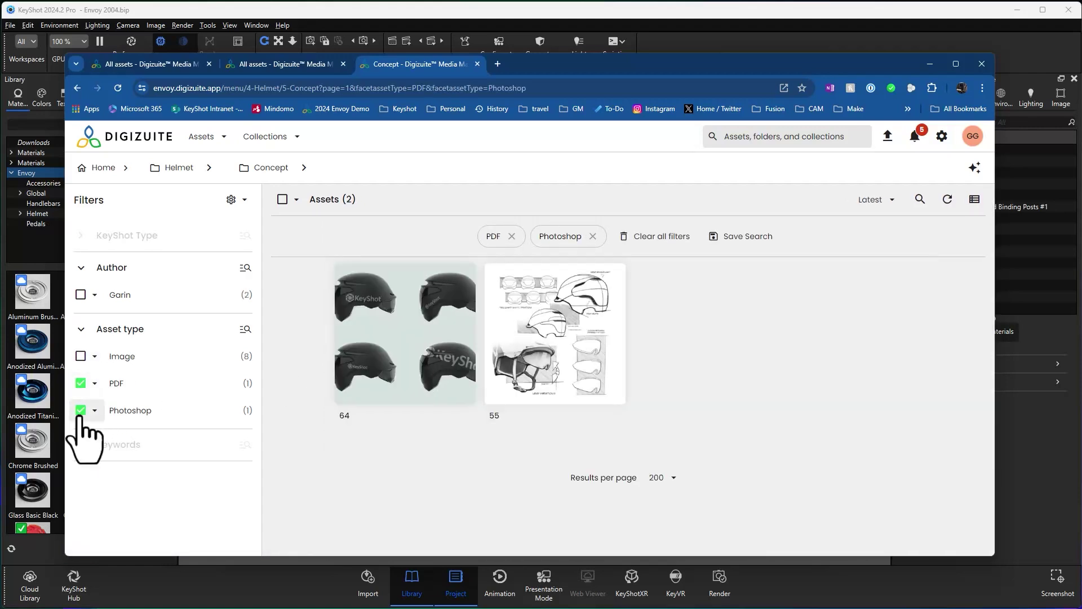
pyautogui.click(80, 383)
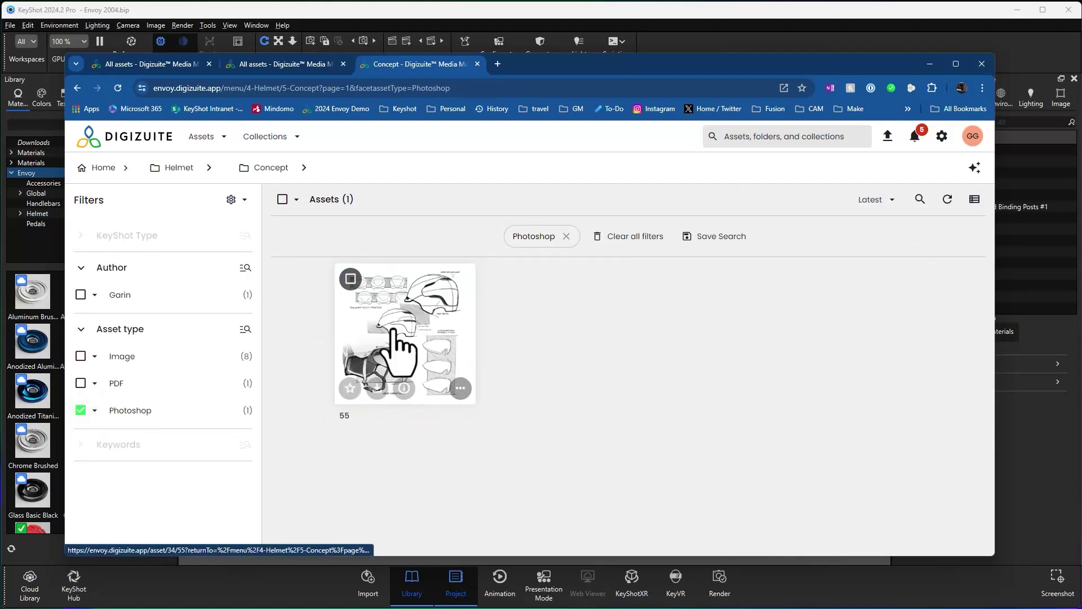
pyautogui.click(81, 410)
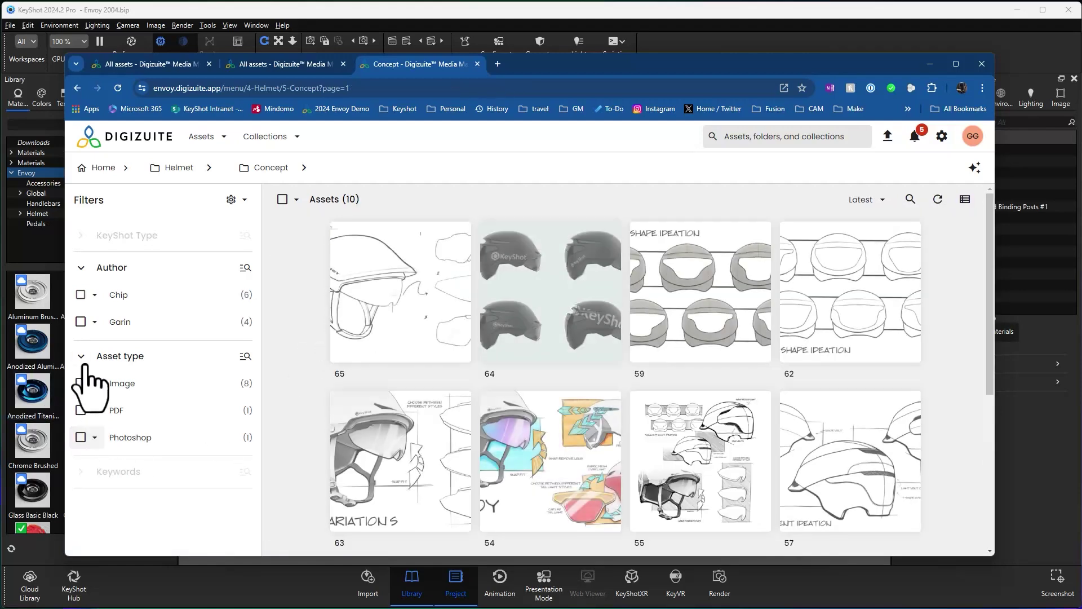
# - Open asset 54 from the second listed author's Concept assets and start a new comment in its comments and annotations
pyautogui.click(81, 321)
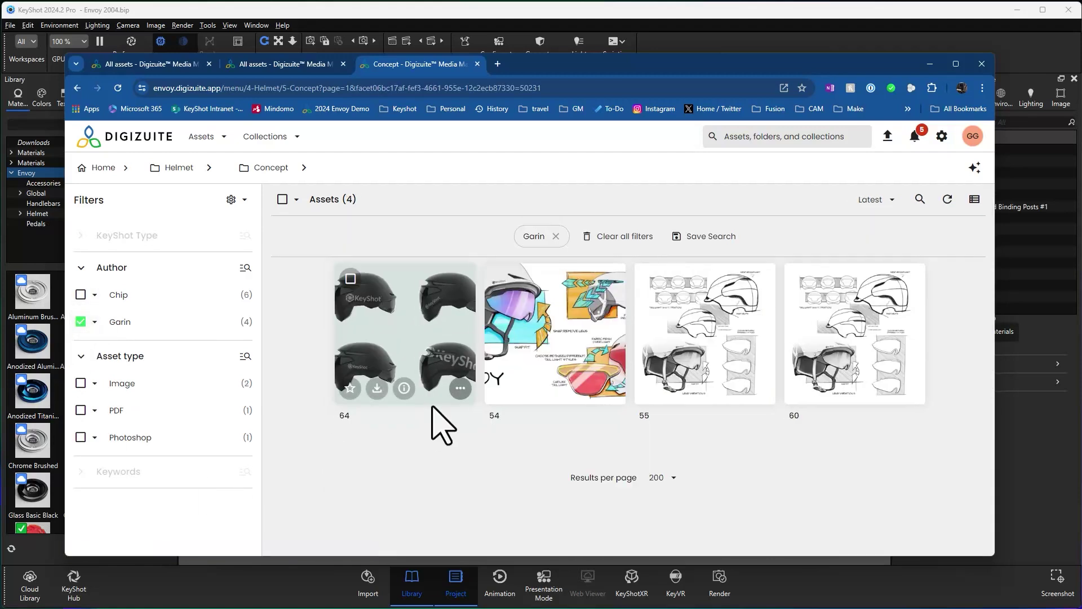
pyautogui.click(584, 349)
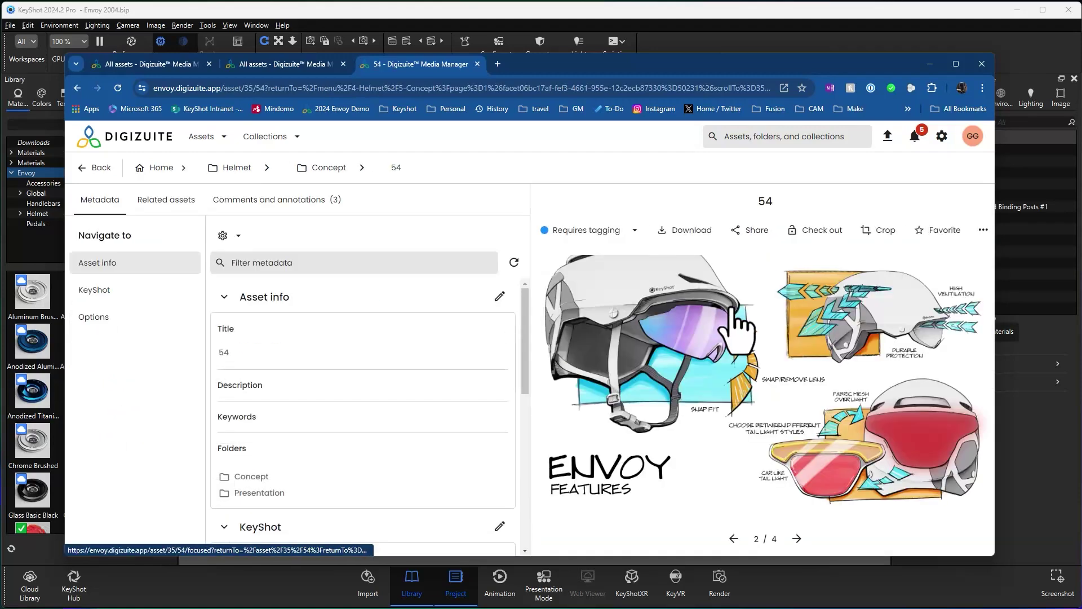
pyautogui.click(280, 201)
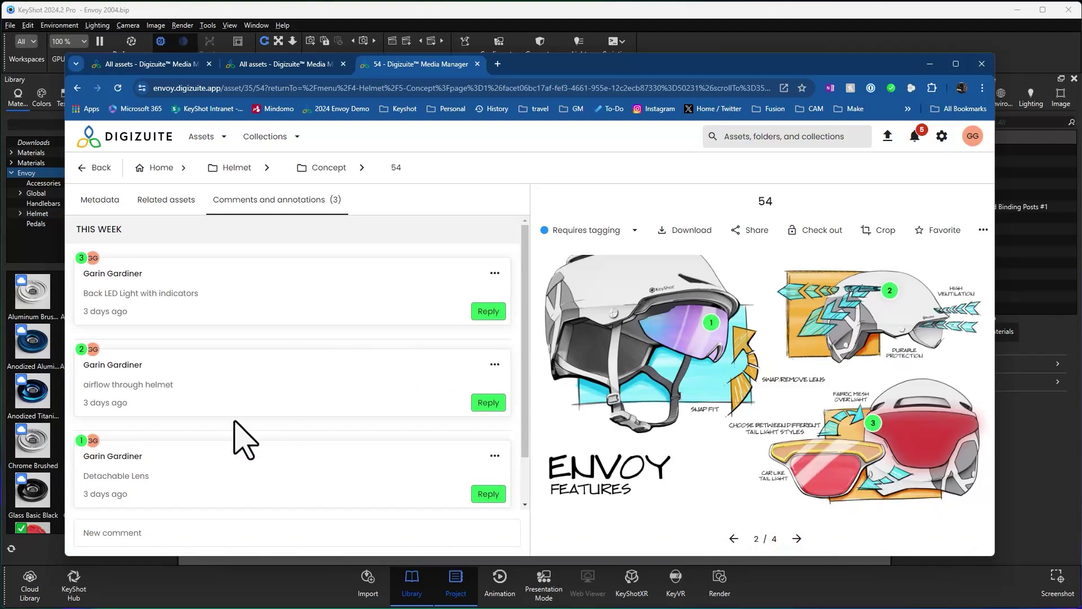
pyautogui.click(107, 532)
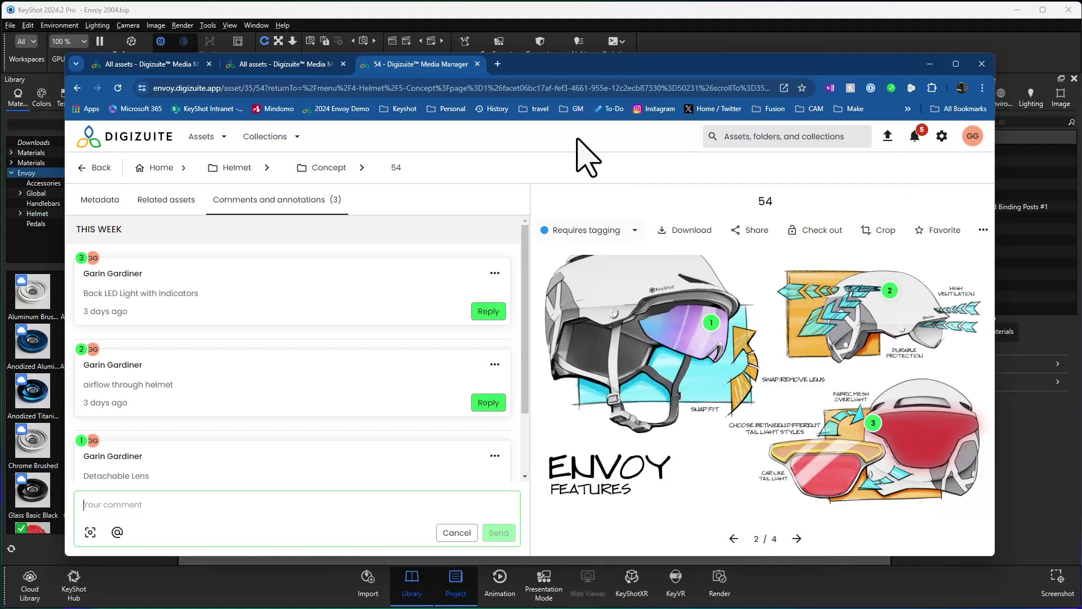
# - Return to the Helmet folder and look through the Materials assets in its KeyShot Library
pyautogui.click(239, 167)
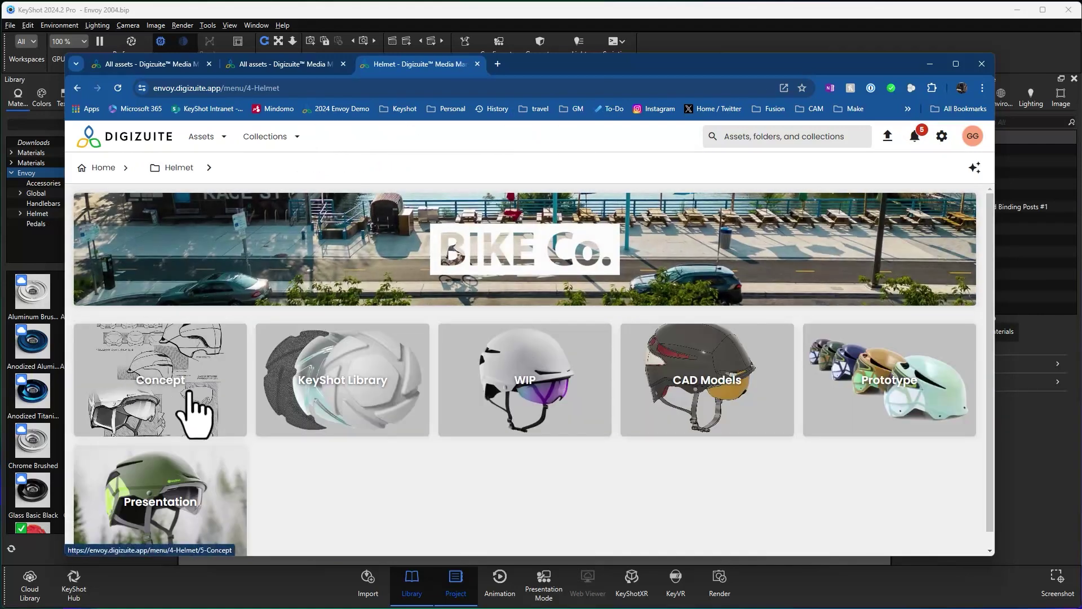
pyautogui.click(282, 372)
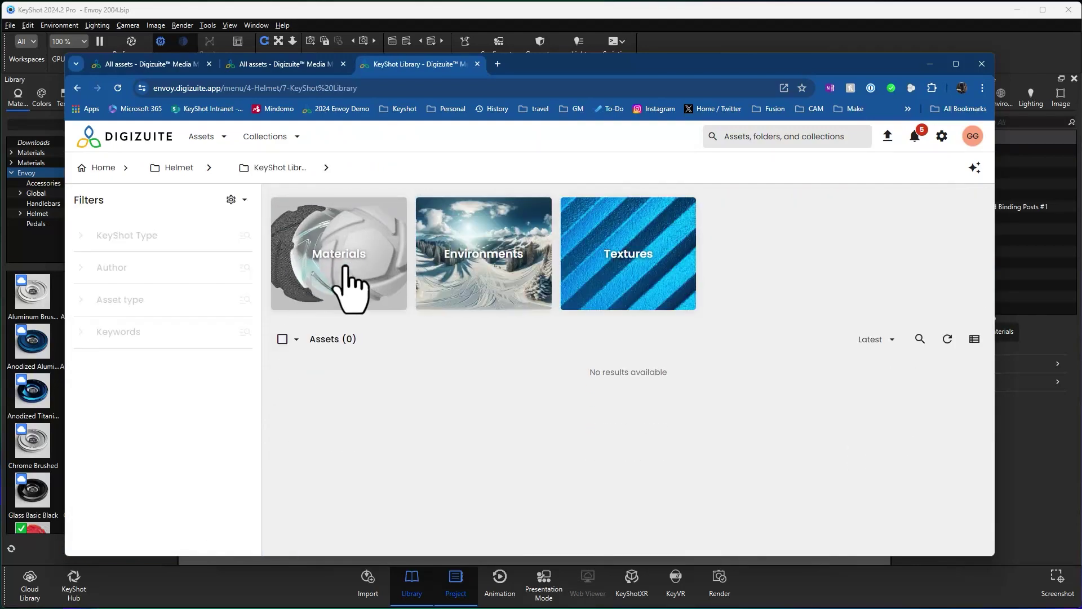
pyautogui.click(348, 284)
pyautogui.scroll(-1, 586, 329)
pyautogui.scroll(-5, 588, 331)
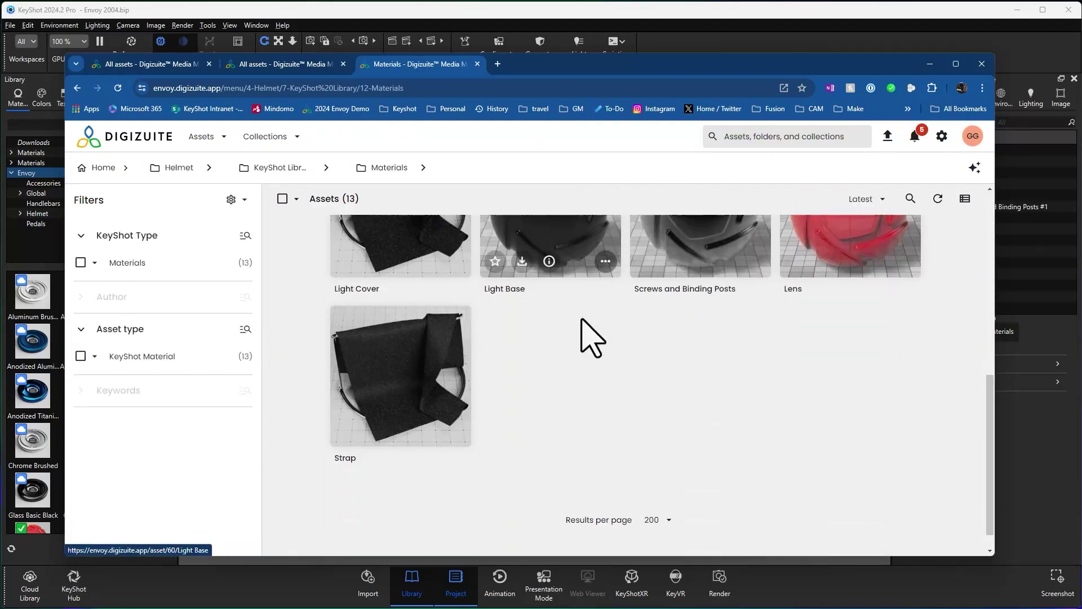
pyautogui.scroll(5, 587, 333)
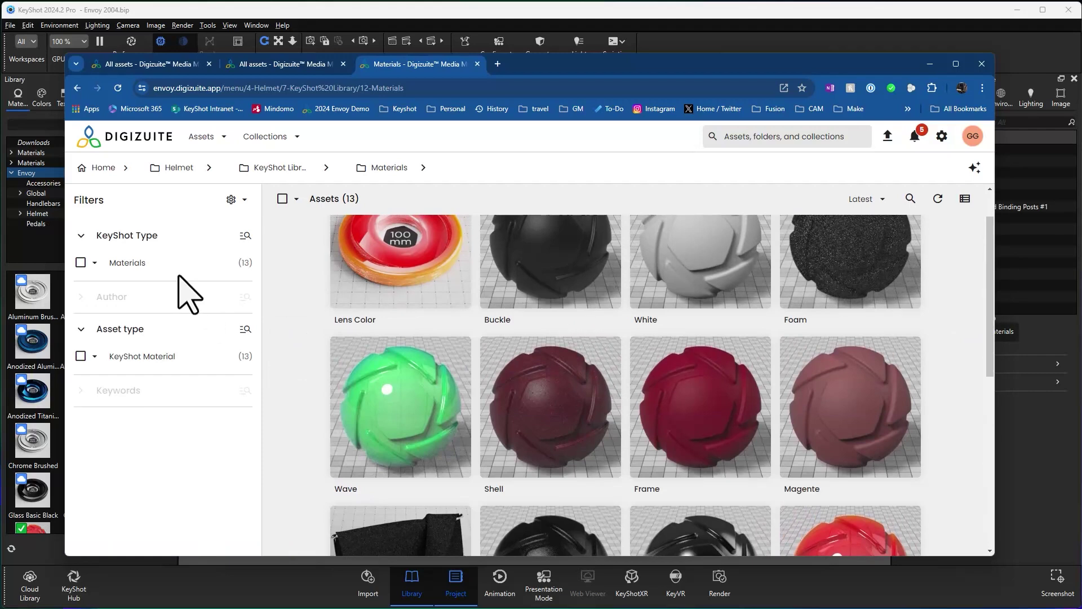
# - Filter the helmet materials by the Materials type, Plastic and Red, then remove the Plastic and Red filters and review the assets
pyautogui.click(81, 263)
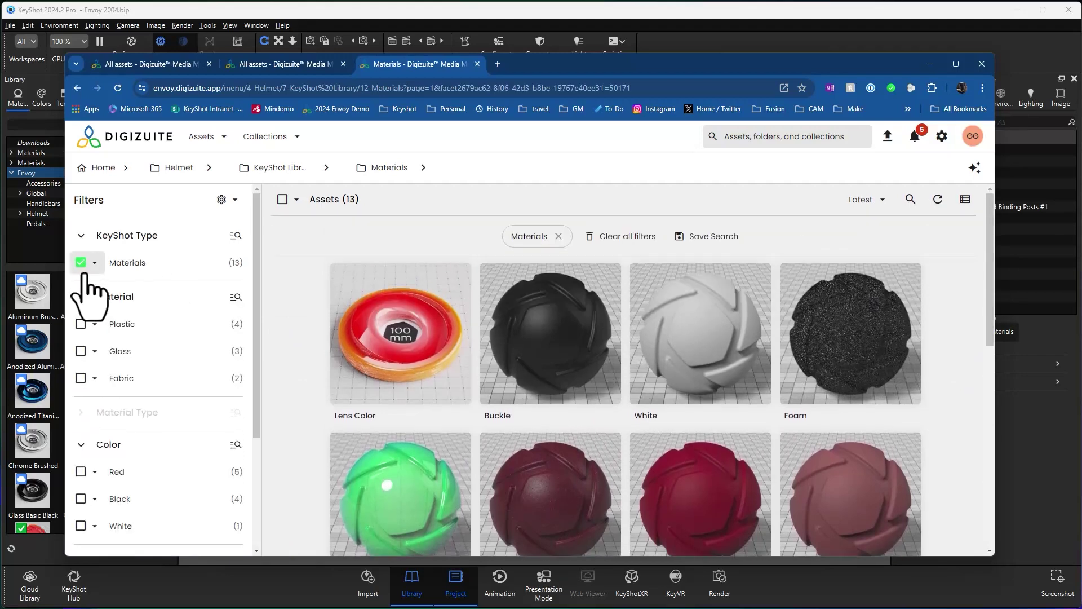
pyautogui.scroll(-2, 367, 341)
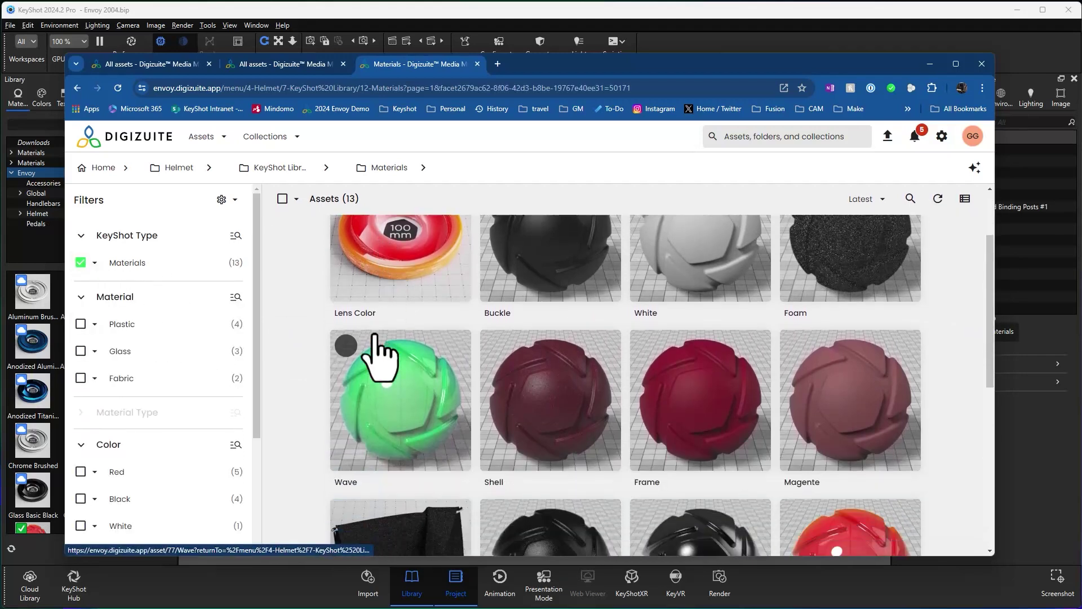
pyautogui.click(81, 324)
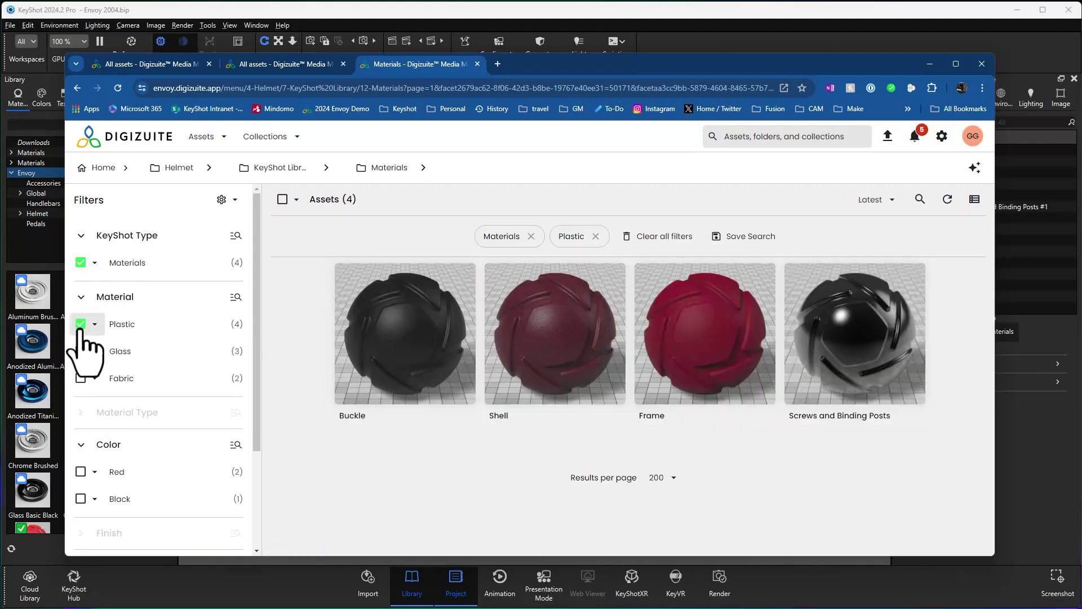
pyautogui.click(81, 471)
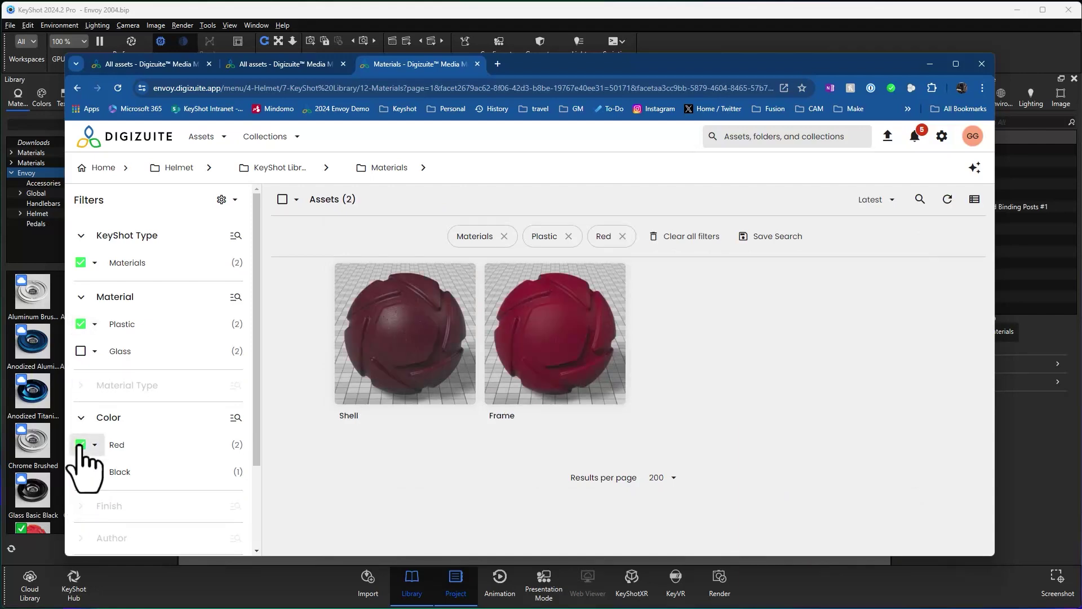
pyautogui.click(81, 444)
pyautogui.click(81, 323)
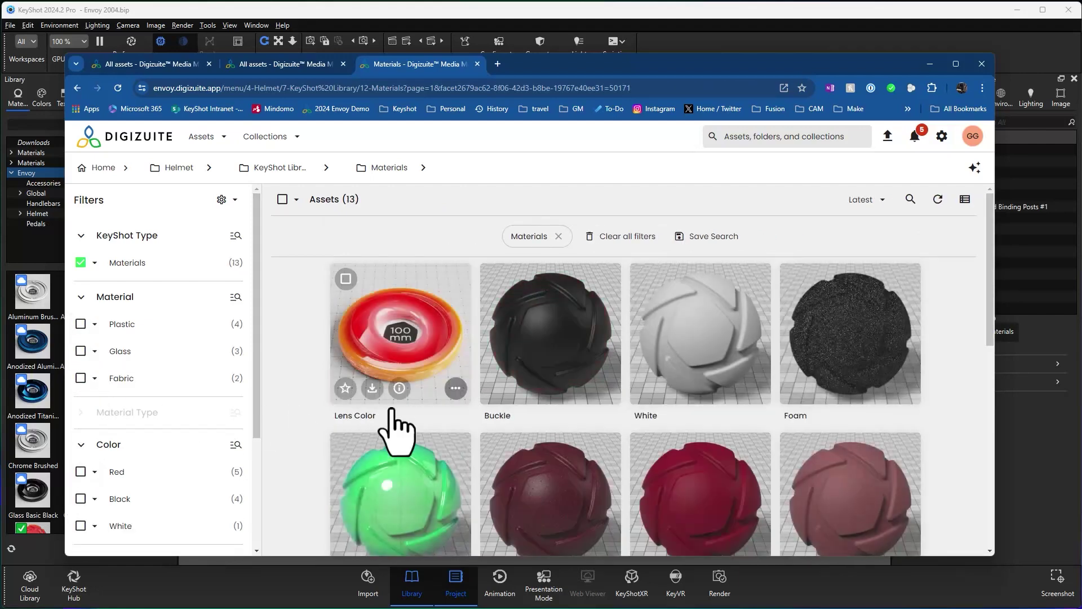
pyautogui.scroll(-3, 753, 435)
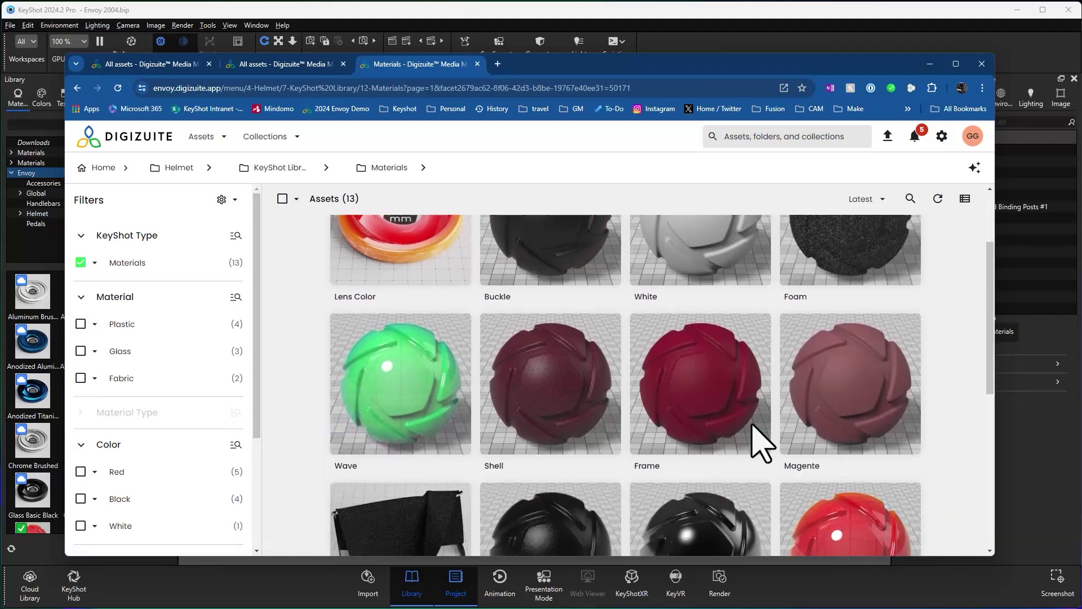
pyautogui.scroll(3, 751, 428)
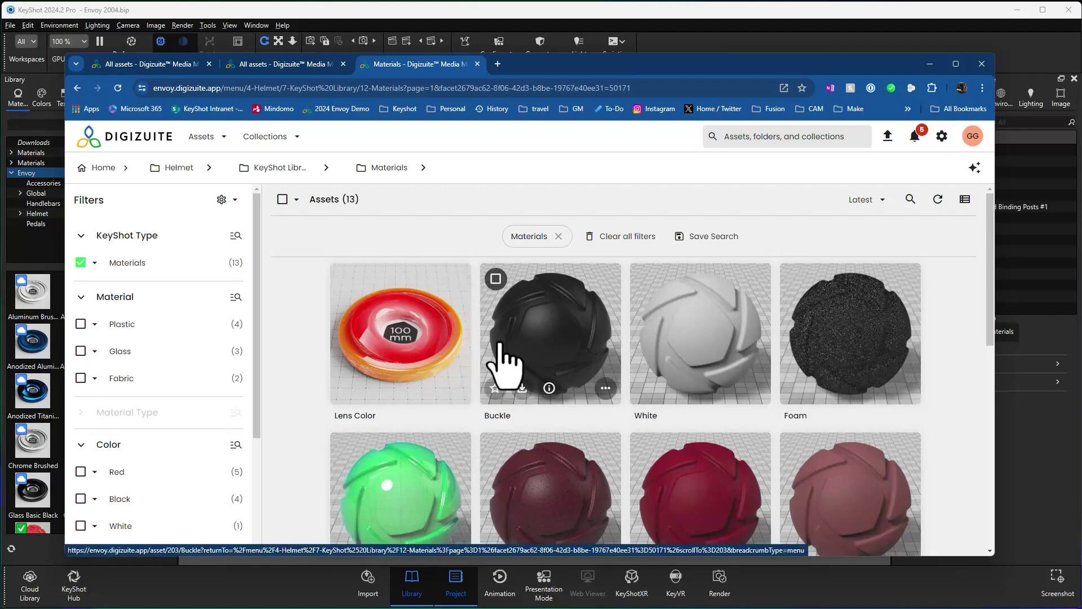
# - View the Helmet project's WIP folder and return to the Helmet folder
pyautogui.click(291, 169)
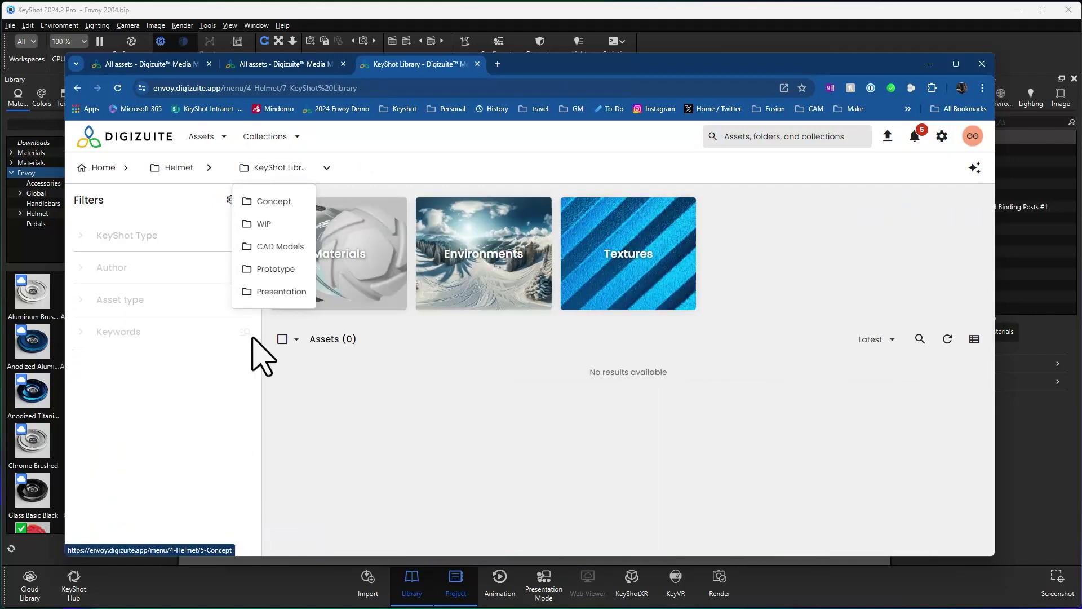
pyautogui.click(167, 169)
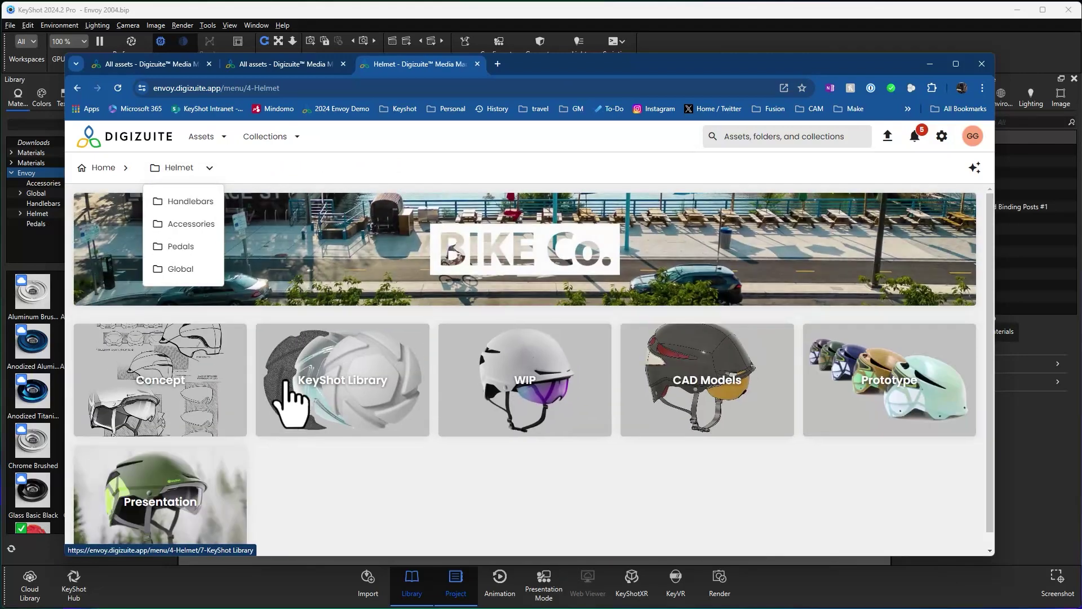
pyautogui.click(518, 384)
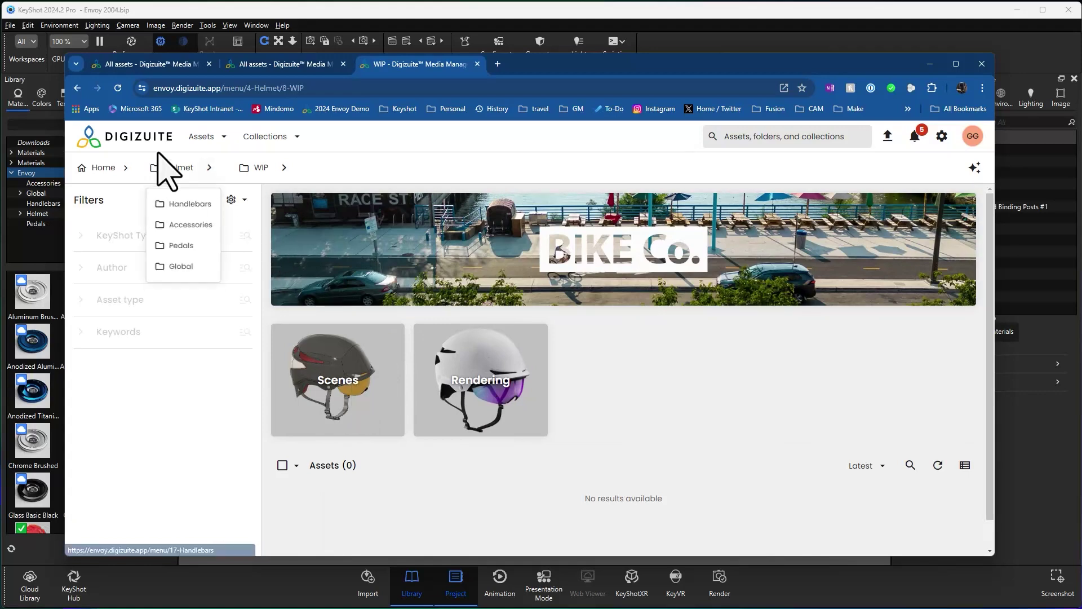
pyautogui.click(169, 168)
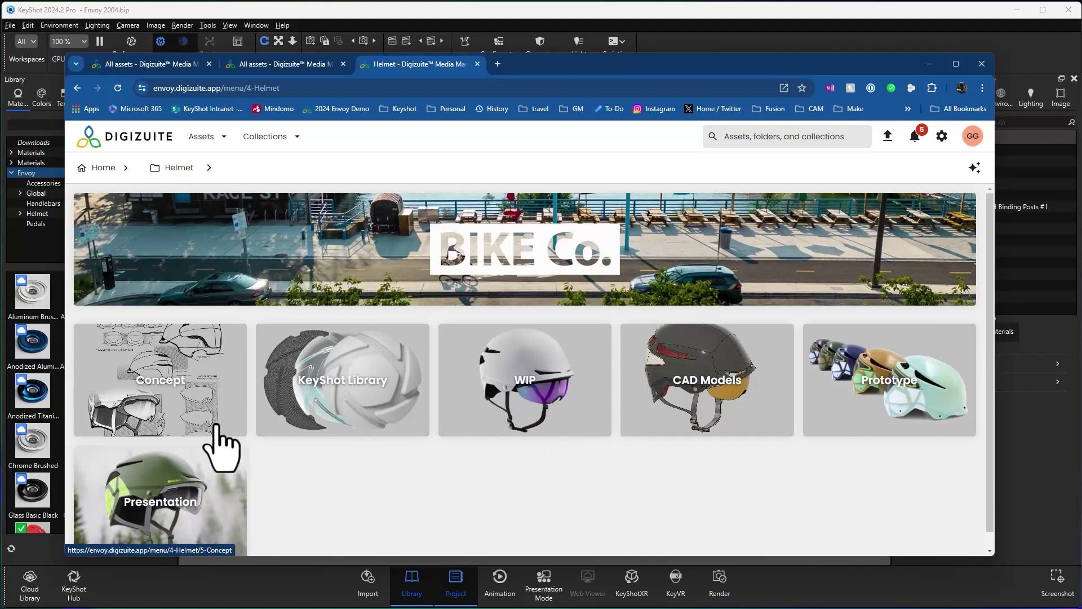
# - Reopen the Helmet project from the home page and look through the assets in its WIP Scenes folder
pyautogui.click(102, 168)
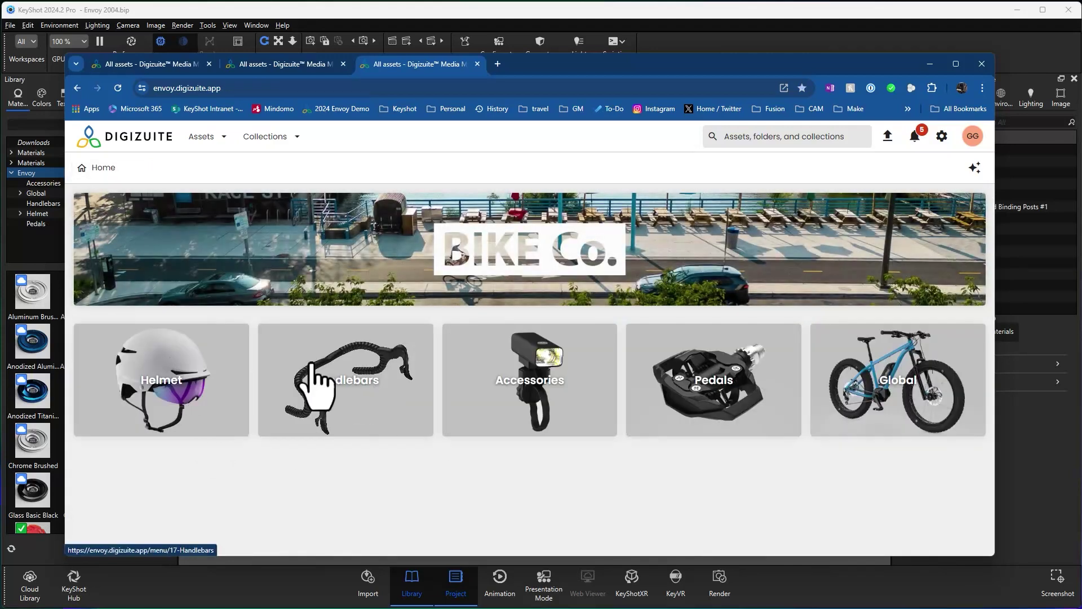
pyautogui.click(170, 385)
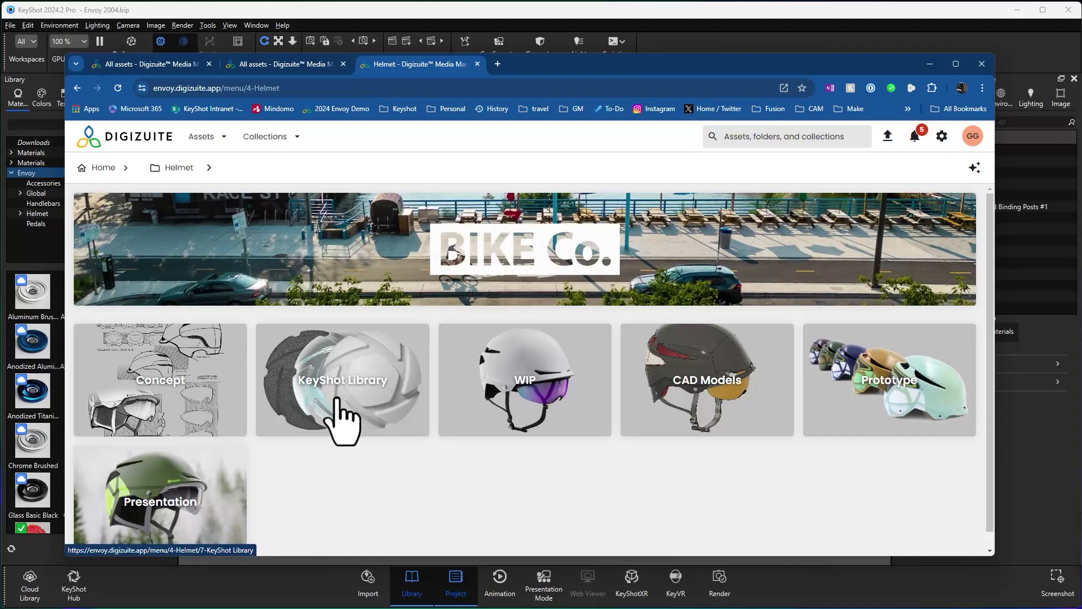
pyautogui.click(492, 417)
pyautogui.click(331, 415)
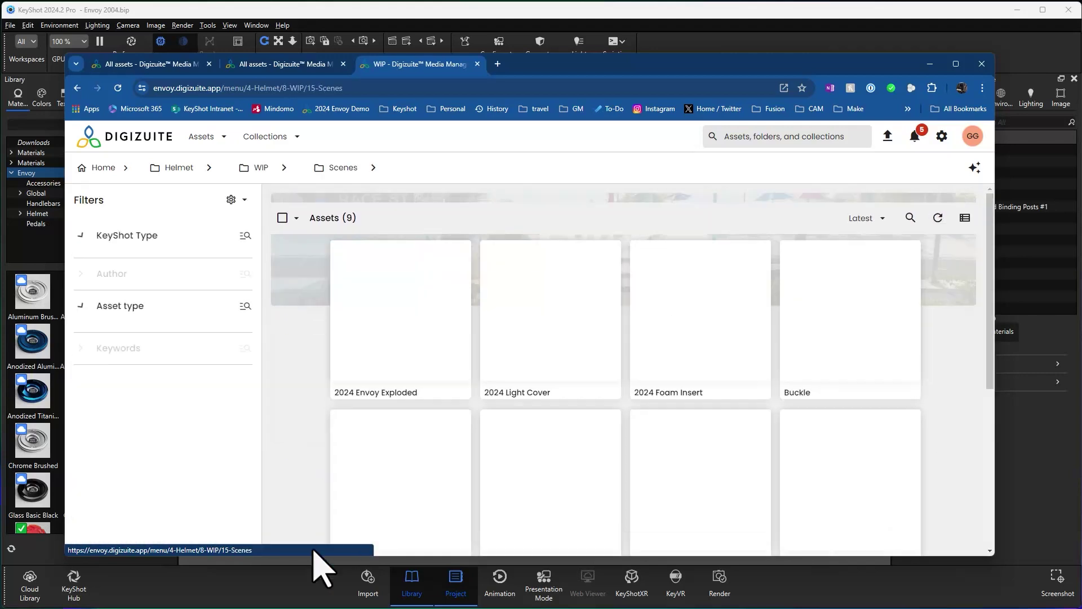
pyautogui.scroll(-4, 705, 361)
pyautogui.scroll(4, 704, 361)
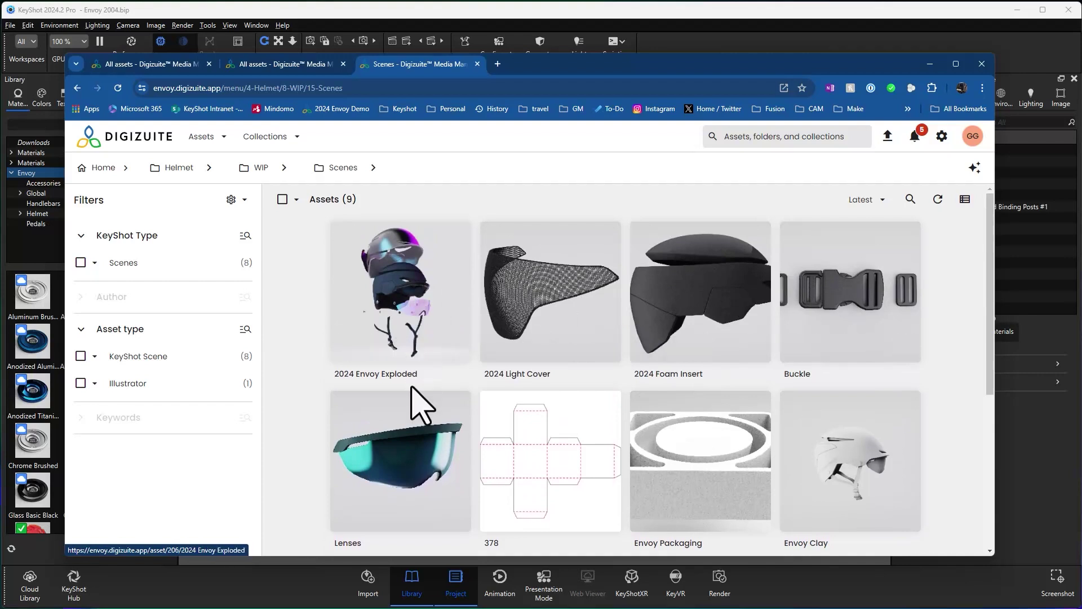
pyautogui.scroll(-1, 471, 431)
pyautogui.scroll(-2, 470, 431)
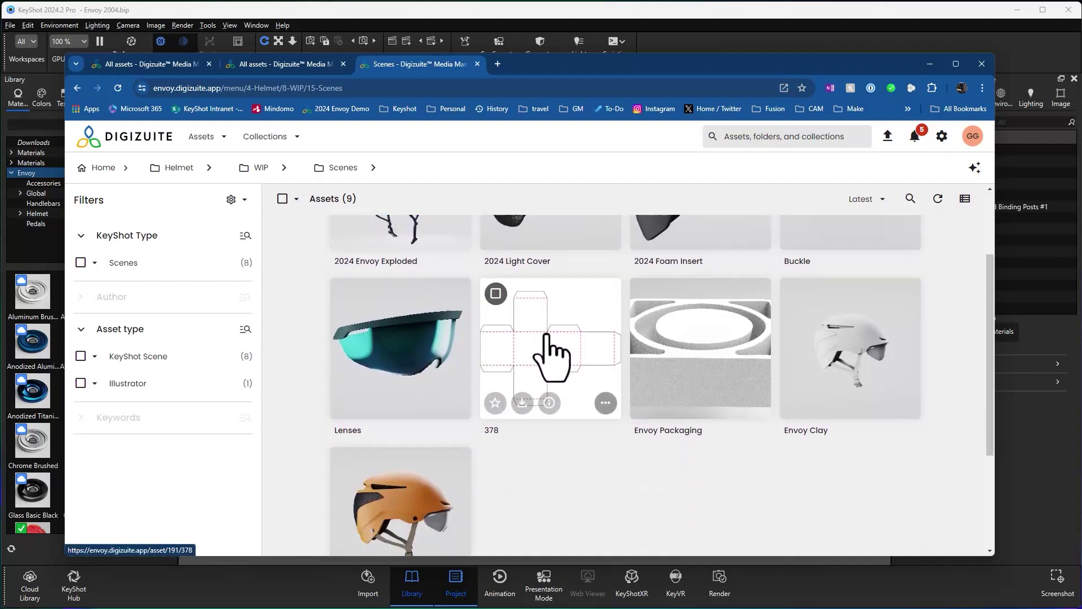
# - Filter the scene assets by the Illustrator asset type, then remove the filter and review all the scenes
pyautogui.click(81, 382)
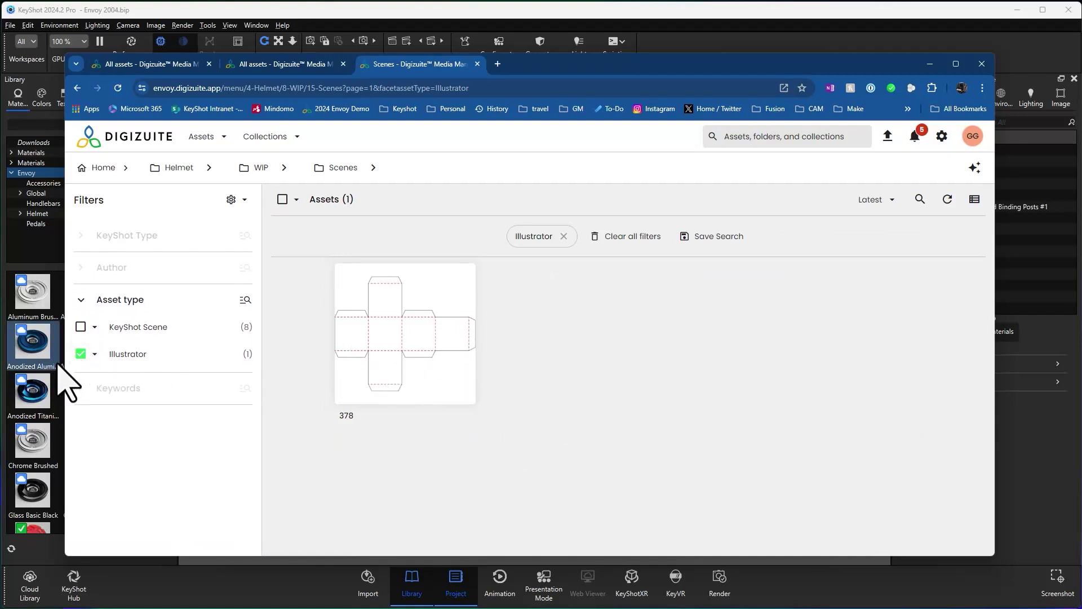
pyautogui.click(81, 353)
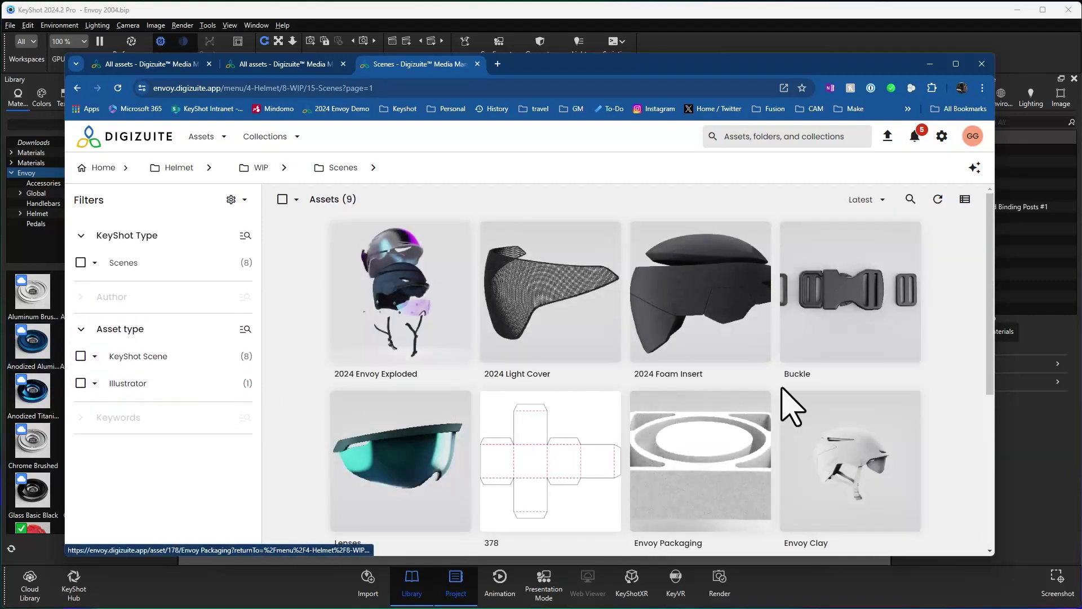
pyautogui.scroll(-2, 783, 399)
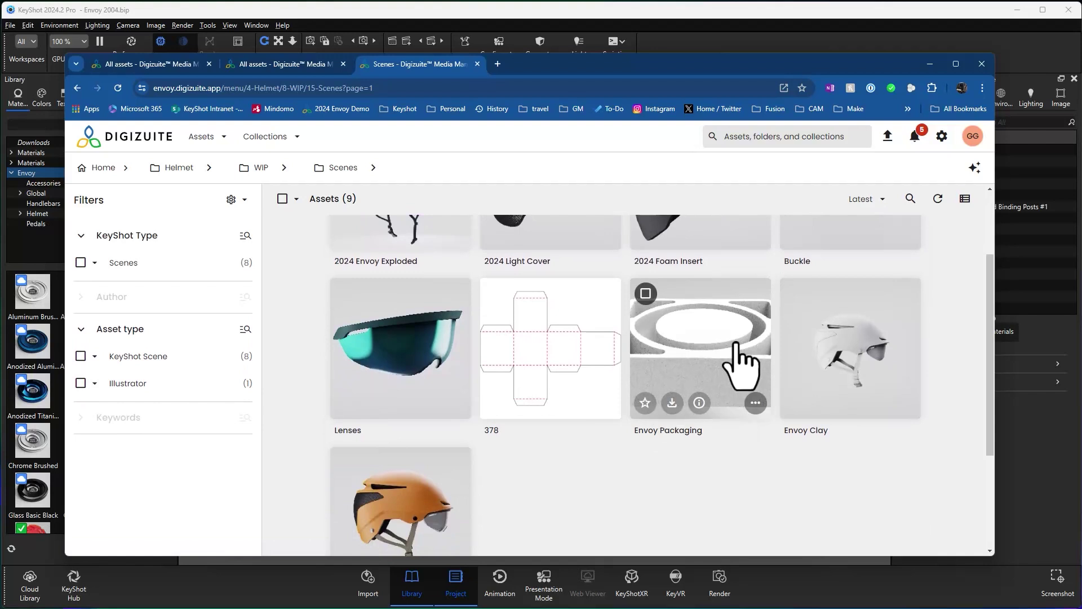
pyautogui.scroll(2, 621, 393)
pyautogui.scroll(-3, 654, 381)
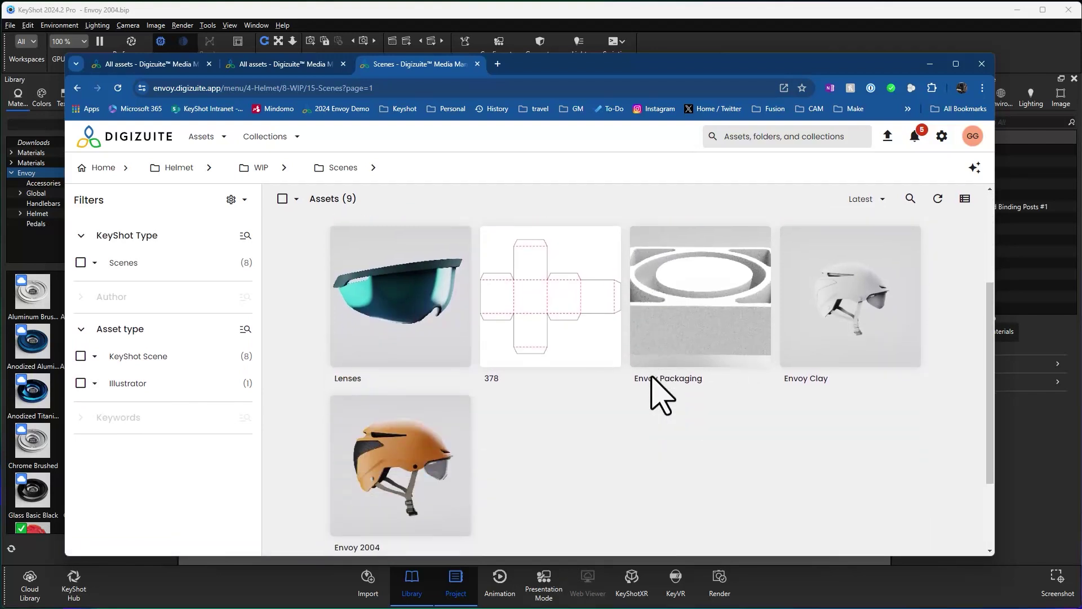
pyautogui.scroll(2, 411, 386)
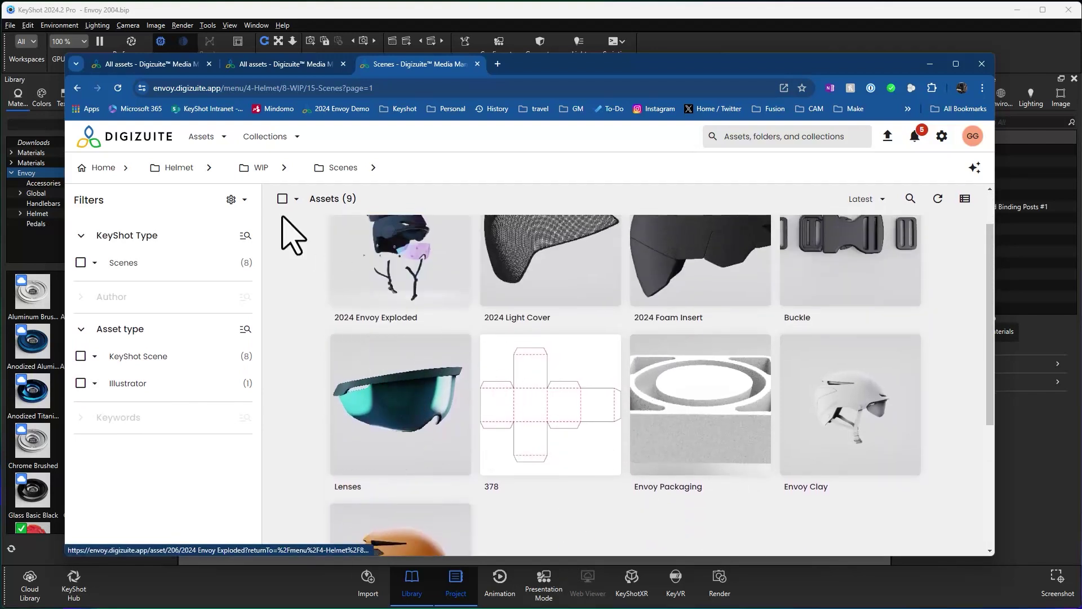
# - Revisit Scenes through the WIP folder, then look through the Helmet project's CAD Models assets
pyautogui.click(261, 168)
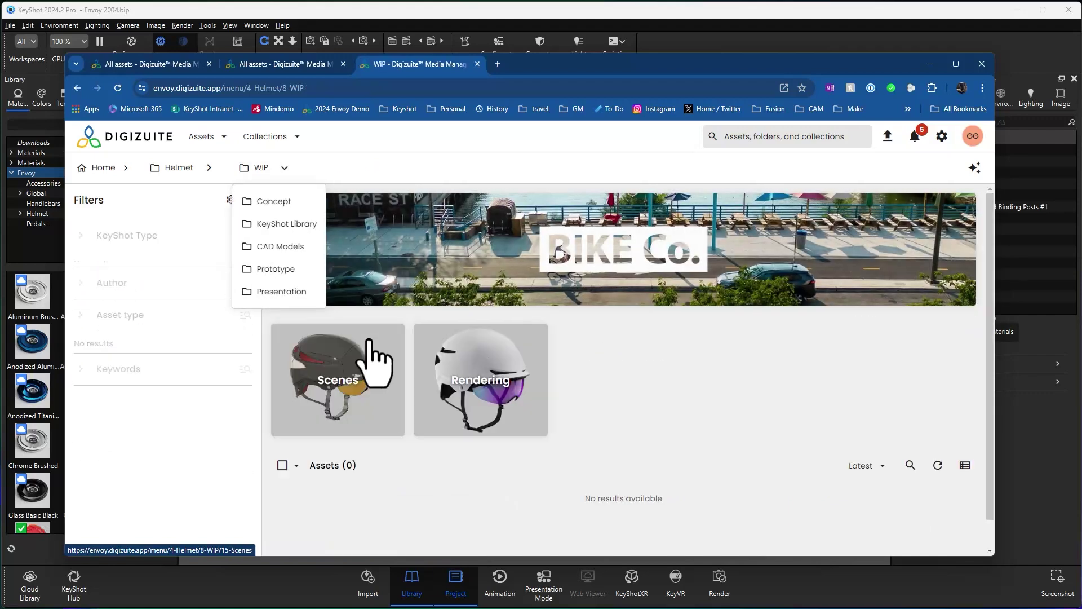
pyautogui.click(327, 360)
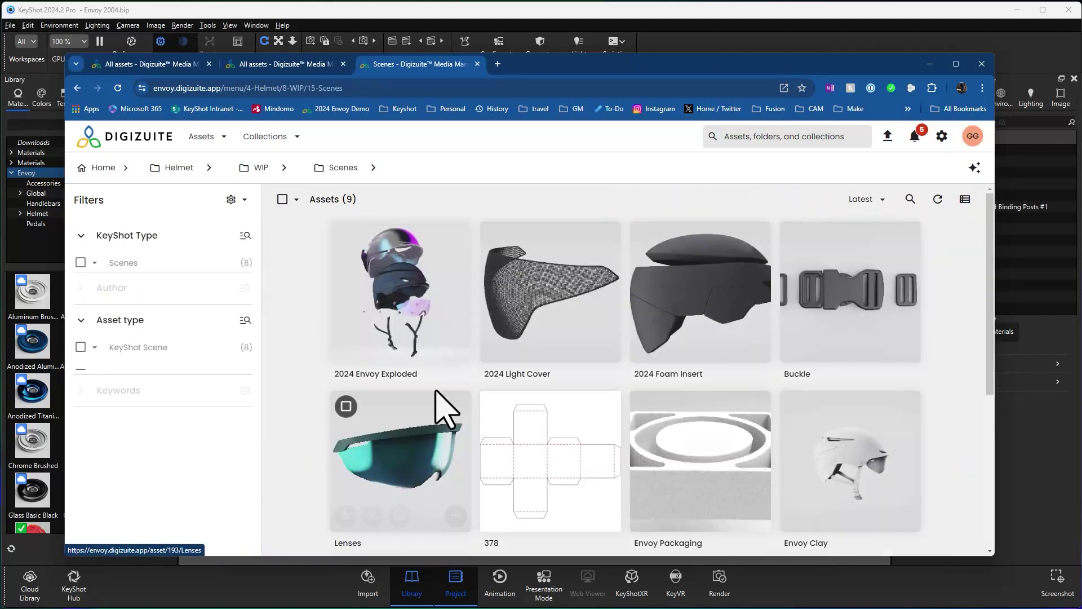
pyautogui.click(179, 170)
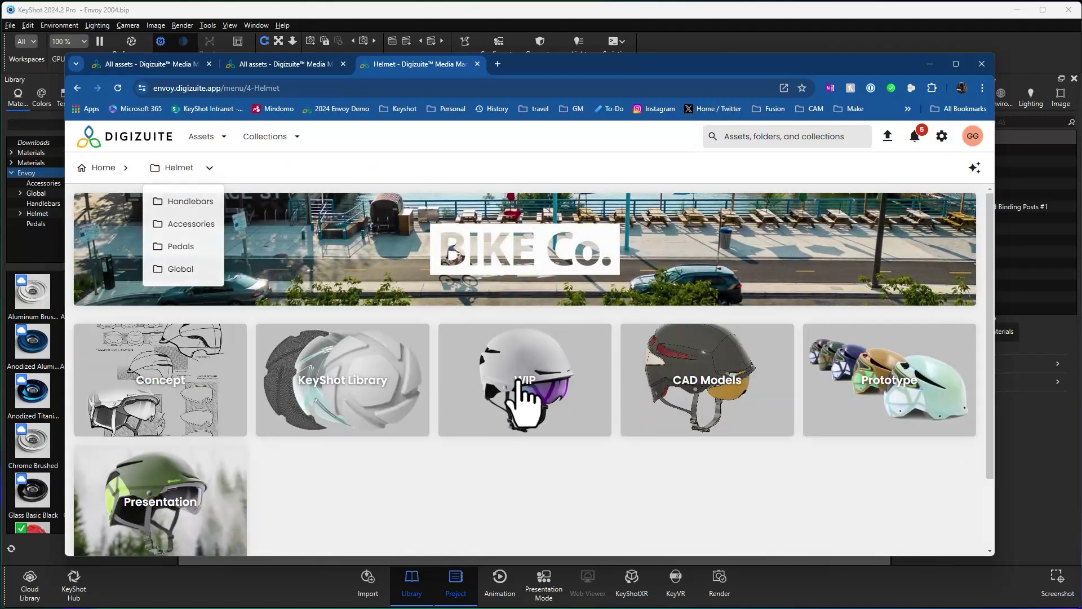
pyautogui.click(676, 403)
pyautogui.scroll(-4, 735, 443)
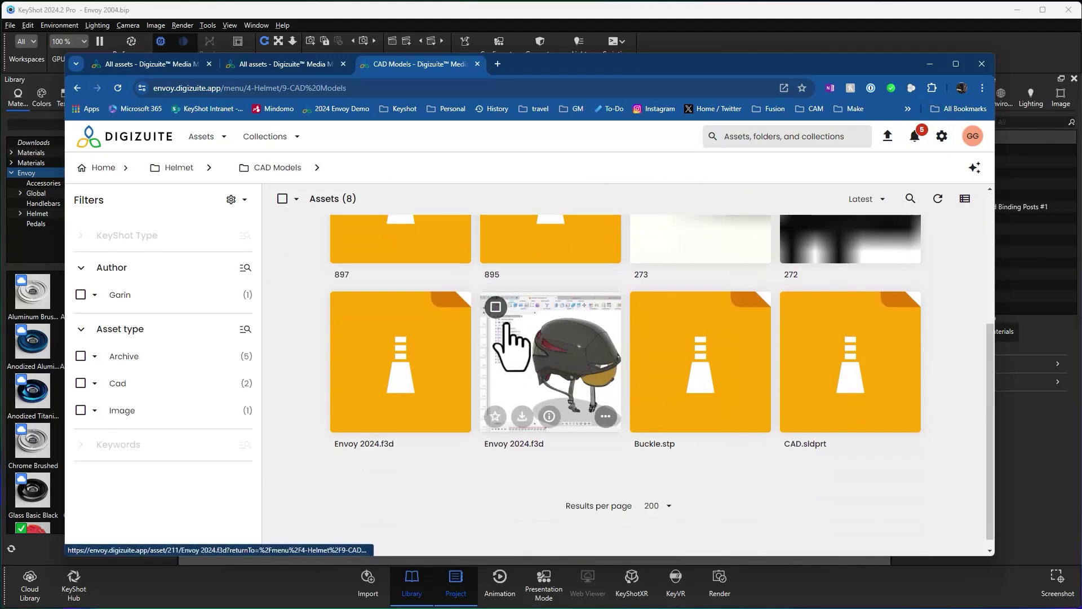
# - Return to the Helmet project's WIP Scenes folder and open the Envoy 2004 asset
pyautogui.click(178, 167)
pyautogui.click(524, 415)
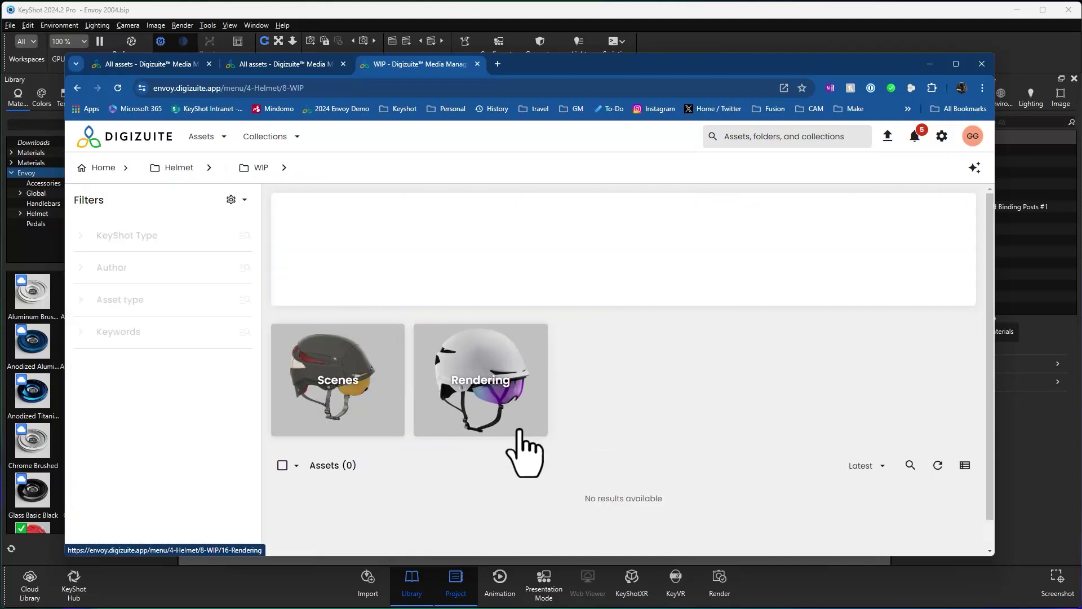
pyautogui.click(321, 411)
pyautogui.scroll(-3, 445, 361)
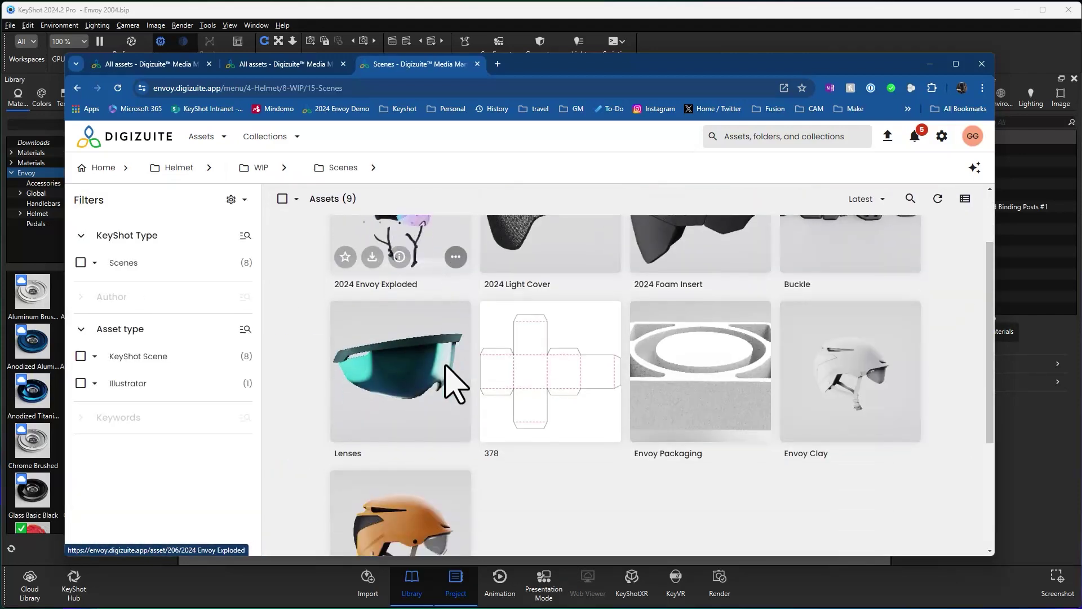
pyautogui.click(411, 473)
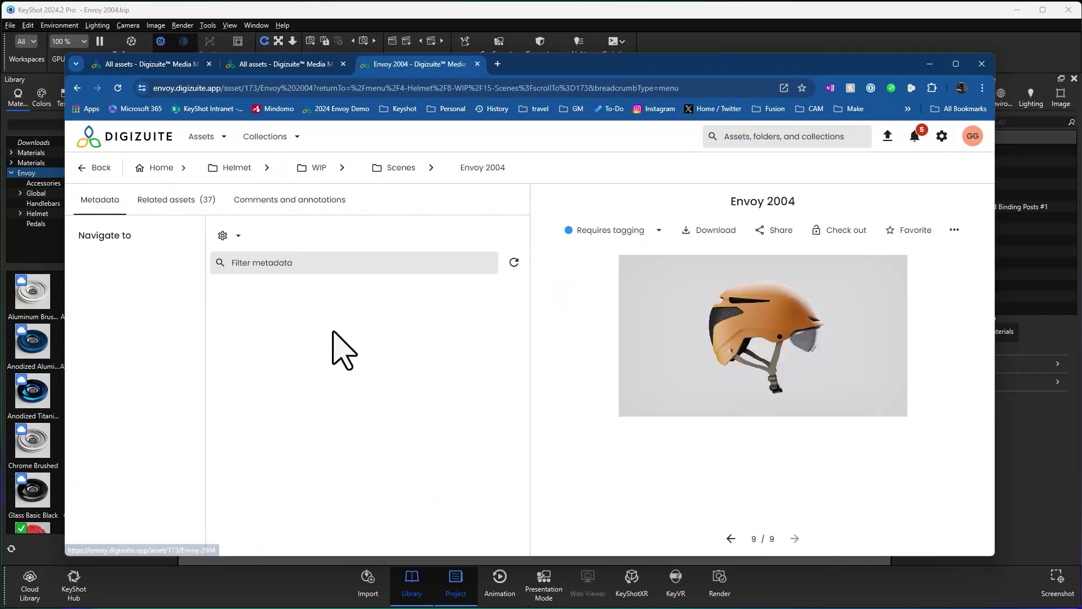
# - Examine the asset history and KeyShot related assets of Envoy 2004
pyautogui.click(165, 204)
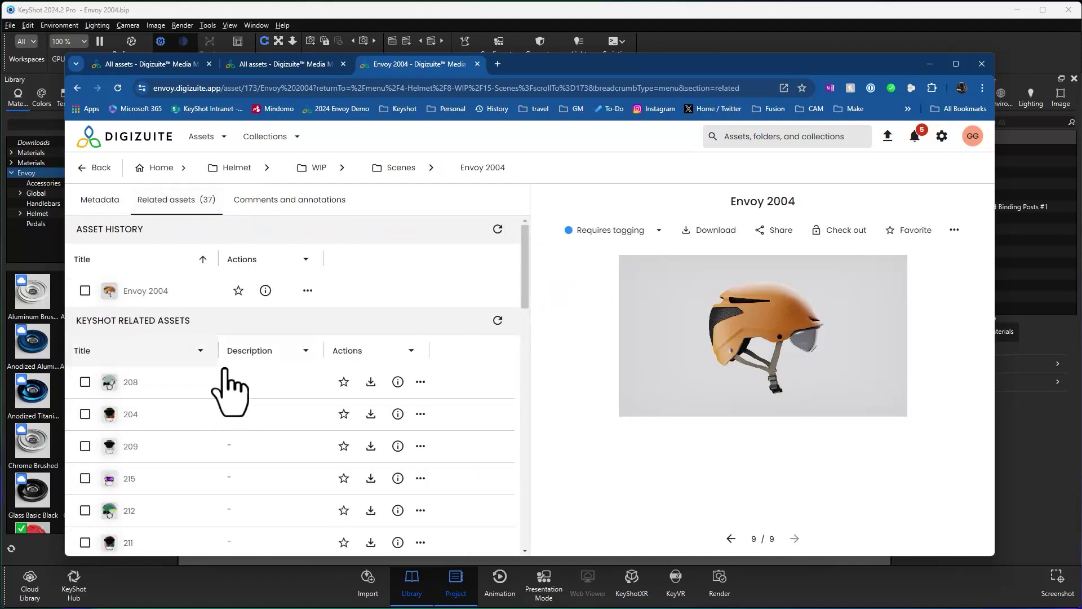
pyautogui.scroll(-10, 241, 423)
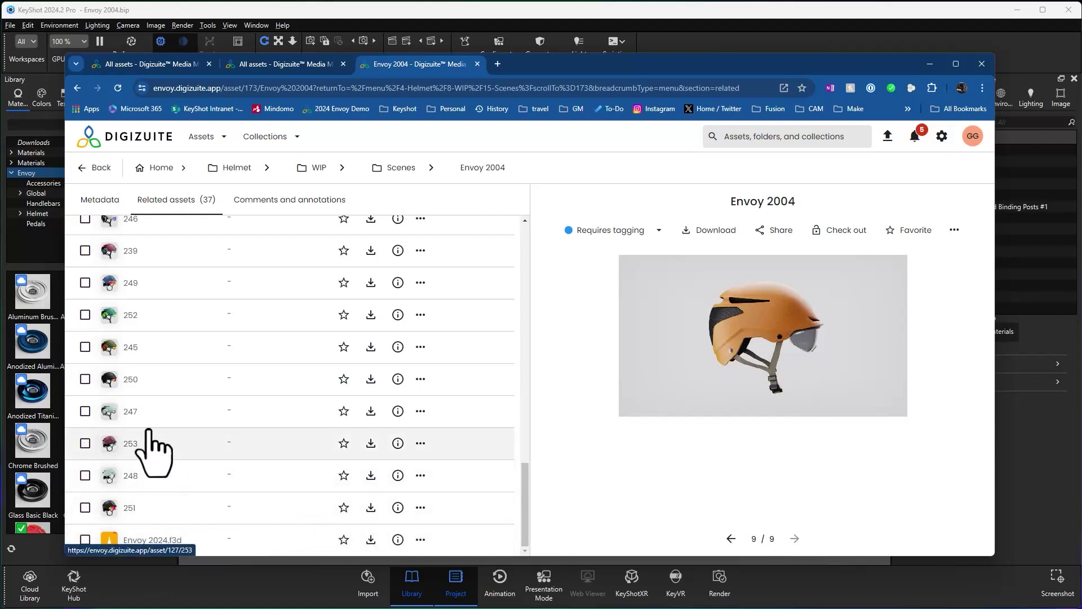
pyautogui.scroll(5, 211, 446)
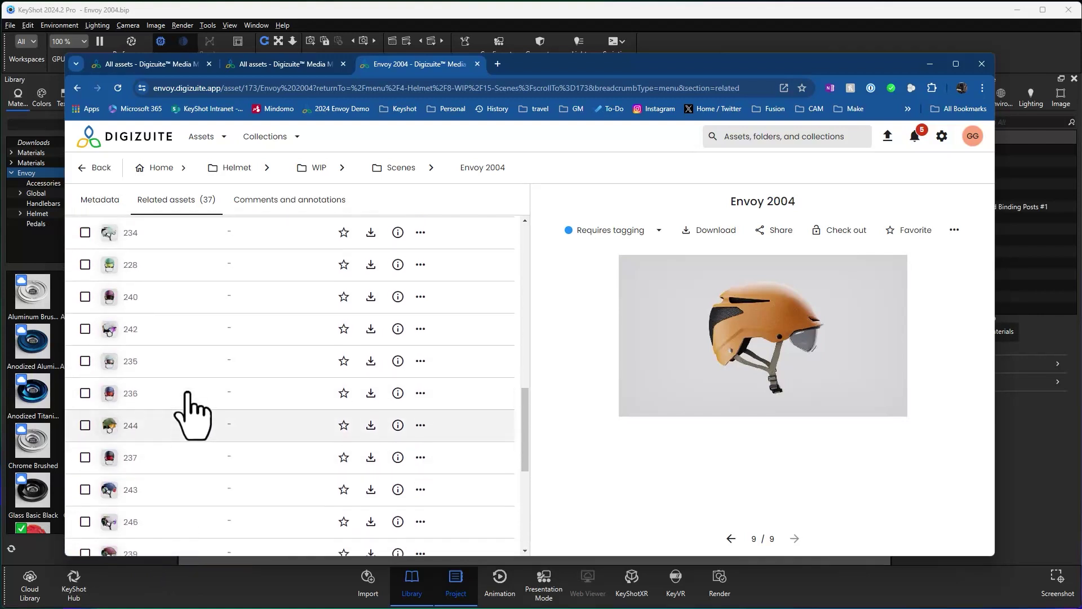
pyautogui.scroll(5, 520, 366)
pyautogui.scroll(5, 234, 377)
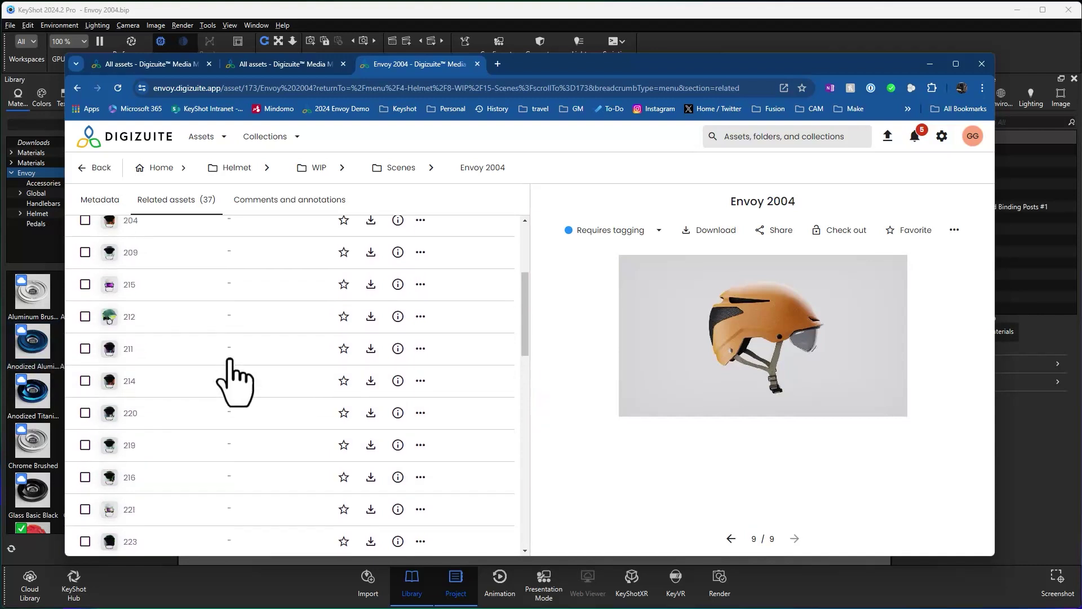
pyautogui.scroll(-3, 230, 363)
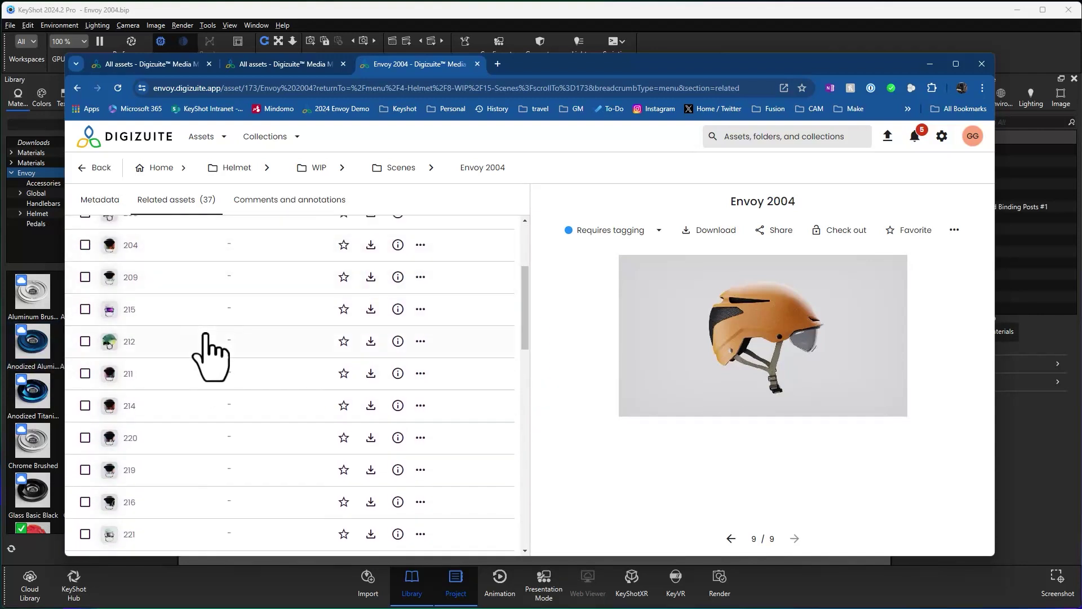
pyautogui.scroll(3, 226, 355)
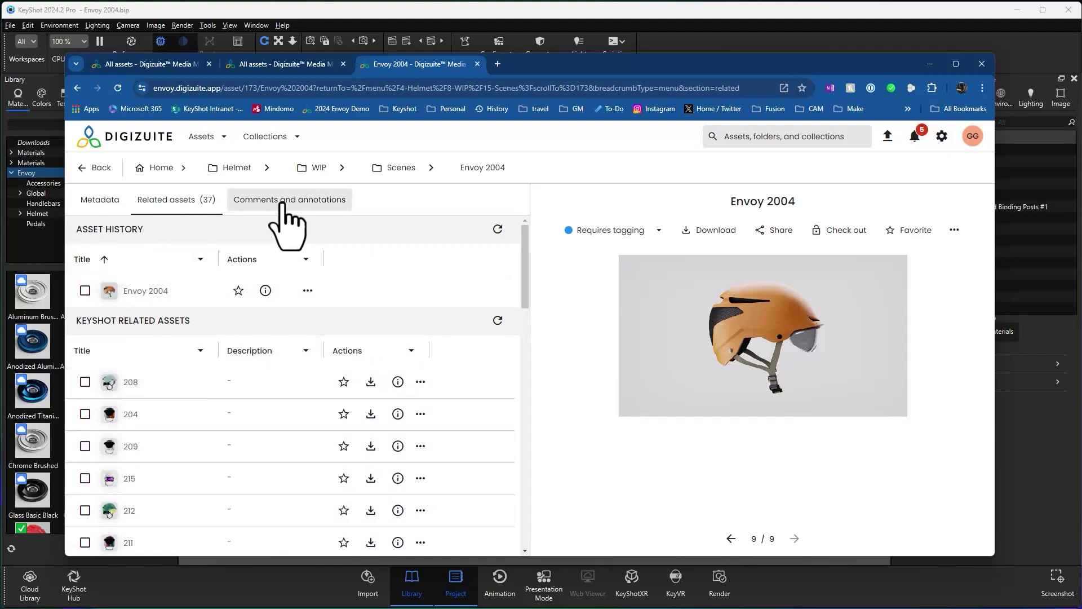
# - Open the WIP folder's Rendering assets and look through the helmet renders
pyautogui.click(314, 169)
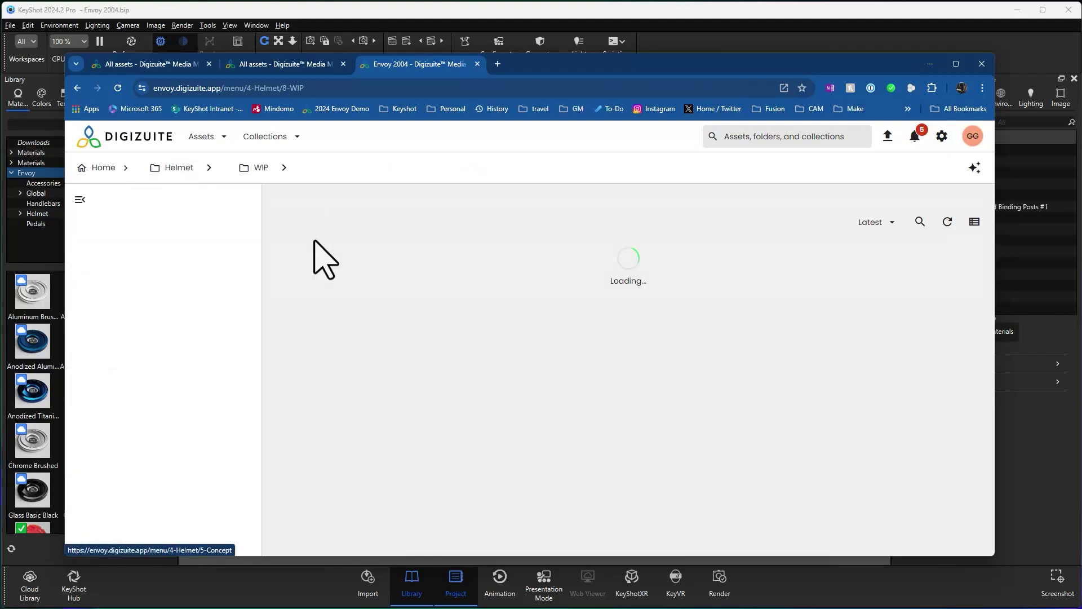
pyautogui.click(483, 403)
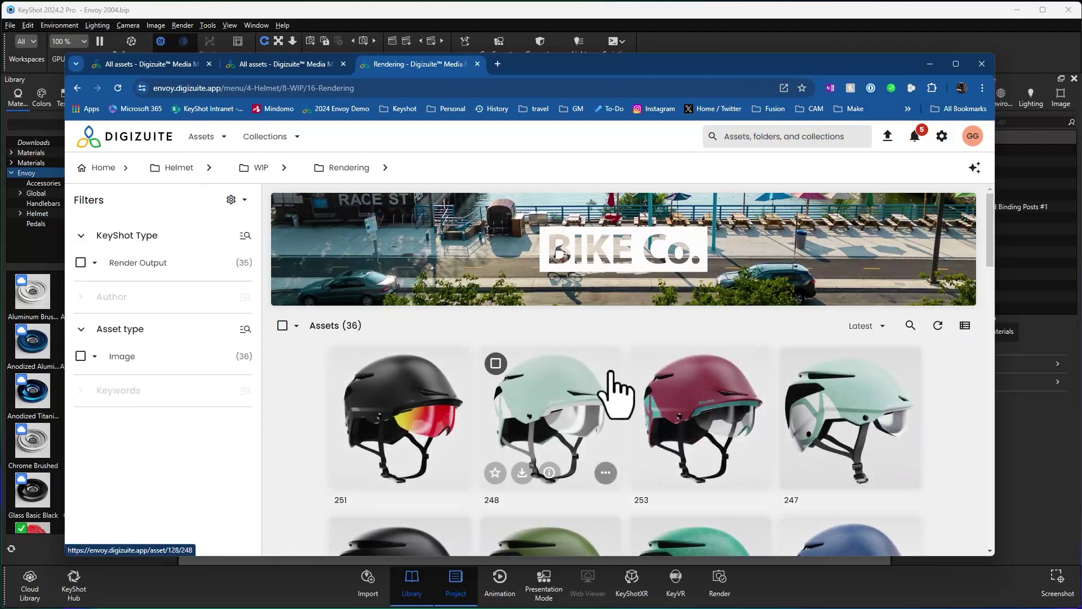
pyautogui.scroll(-1, 693, 372)
pyautogui.scroll(-3, 788, 367)
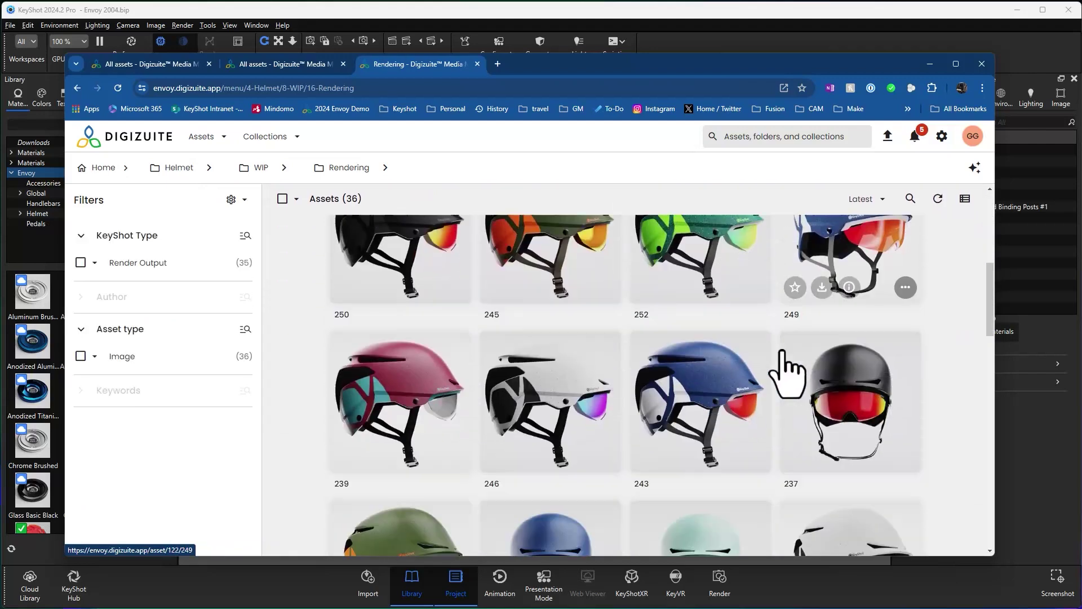
pyautogui.scroll(2, 786, 368)
pyautogui.scroll(2, 783, 372)
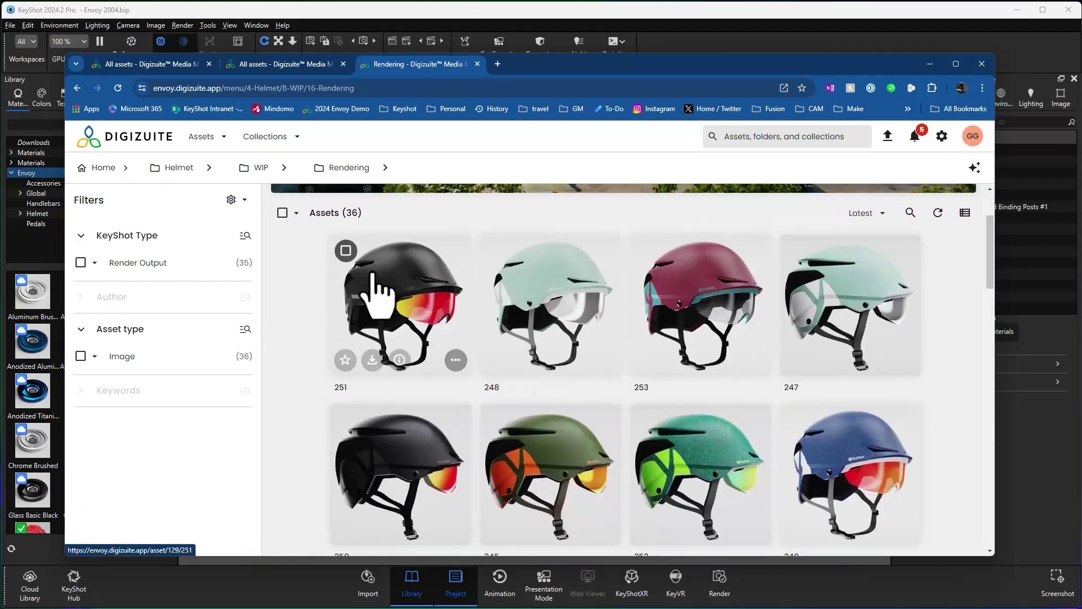
# - Select helmet renders 248 and 253, compare them with the image slider, and close the comparison
pyautogui.click(495, 250)
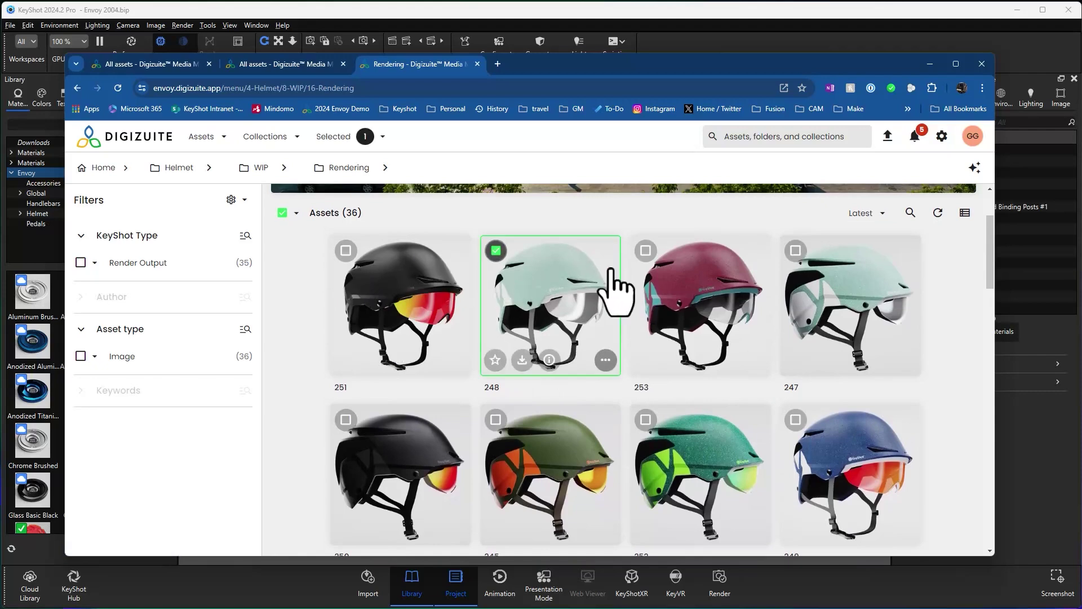
pyautogui.click(645, 250)
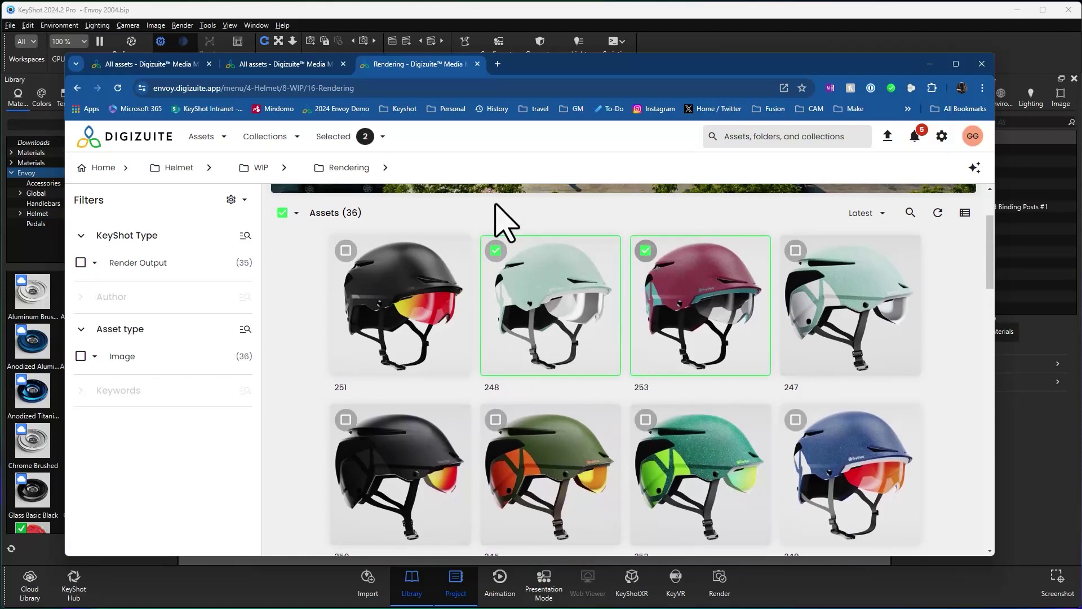
pyautogui.click(383, 136)
pyautogui.moveTo(316, 313)
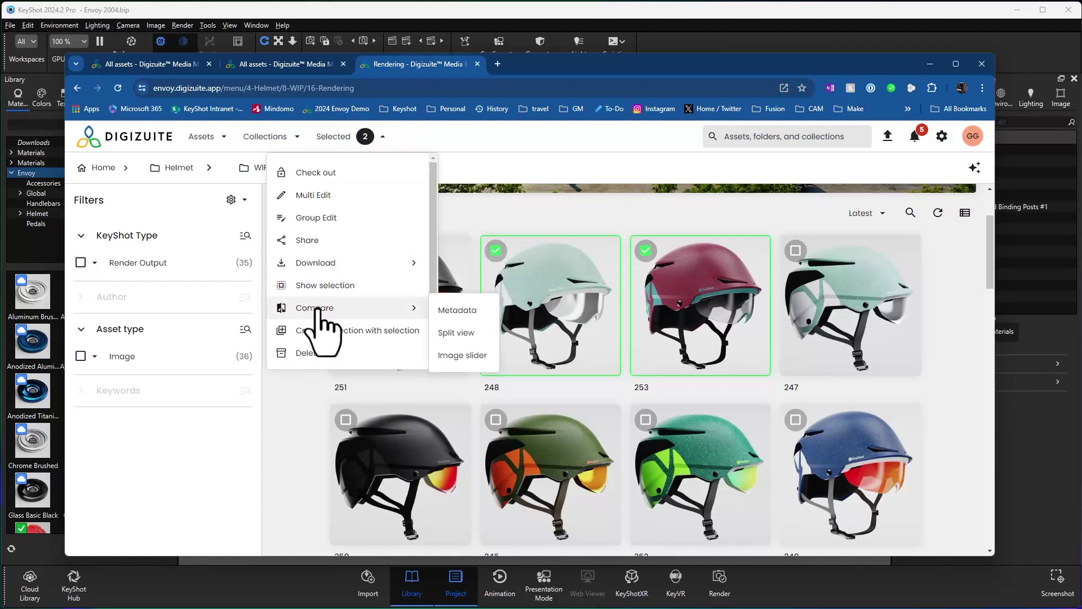
pyautogui.click(453, 355)
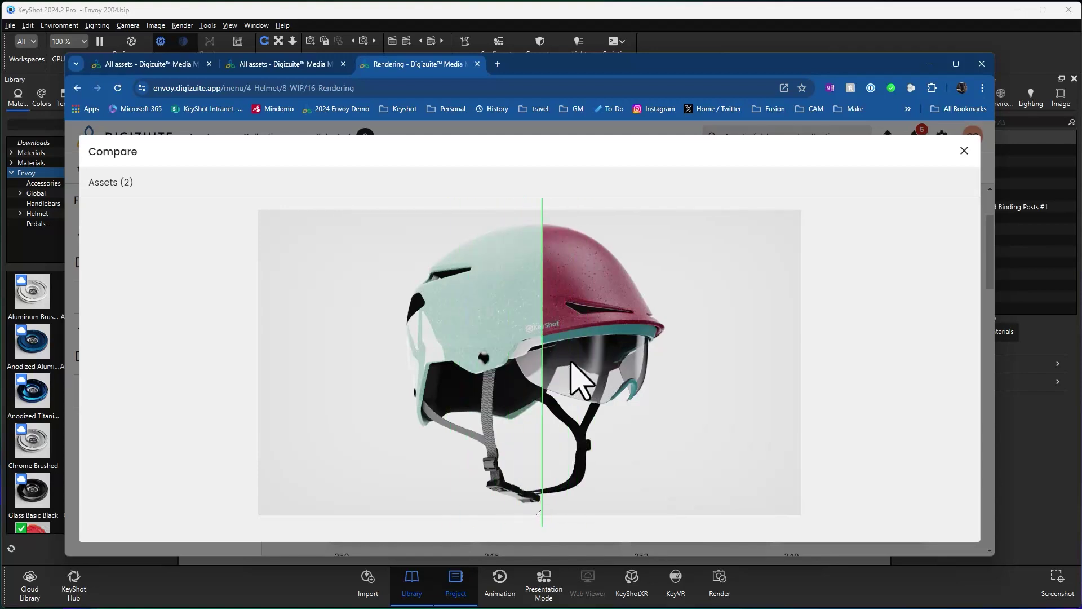
pyautogui.click(964, 150)
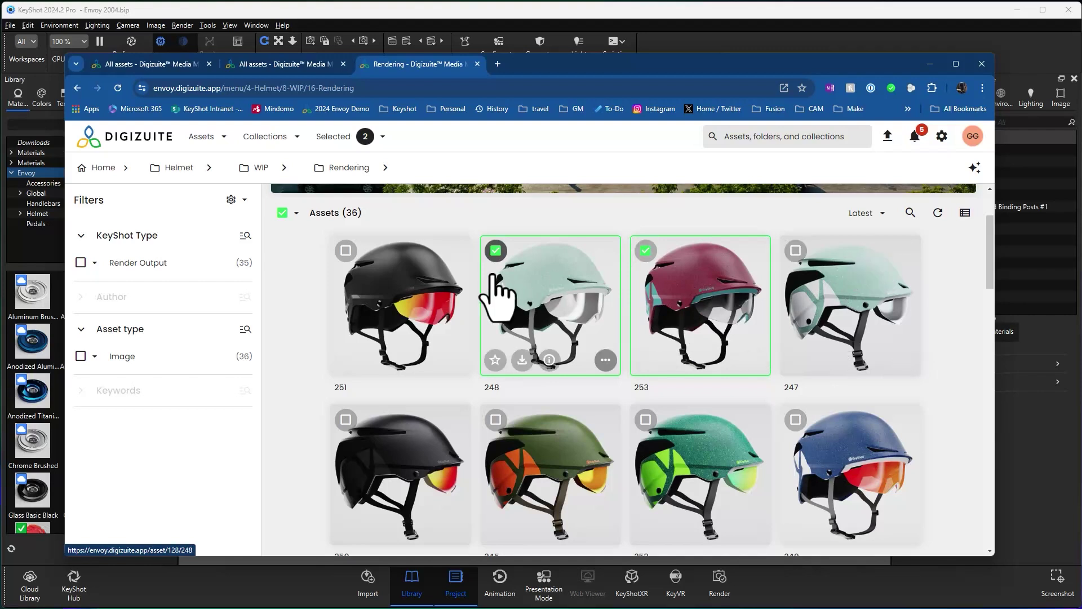
# - Go back to the home page and open the Concept folder of the Helmet project
pyautogui.moveTo(263, 181)
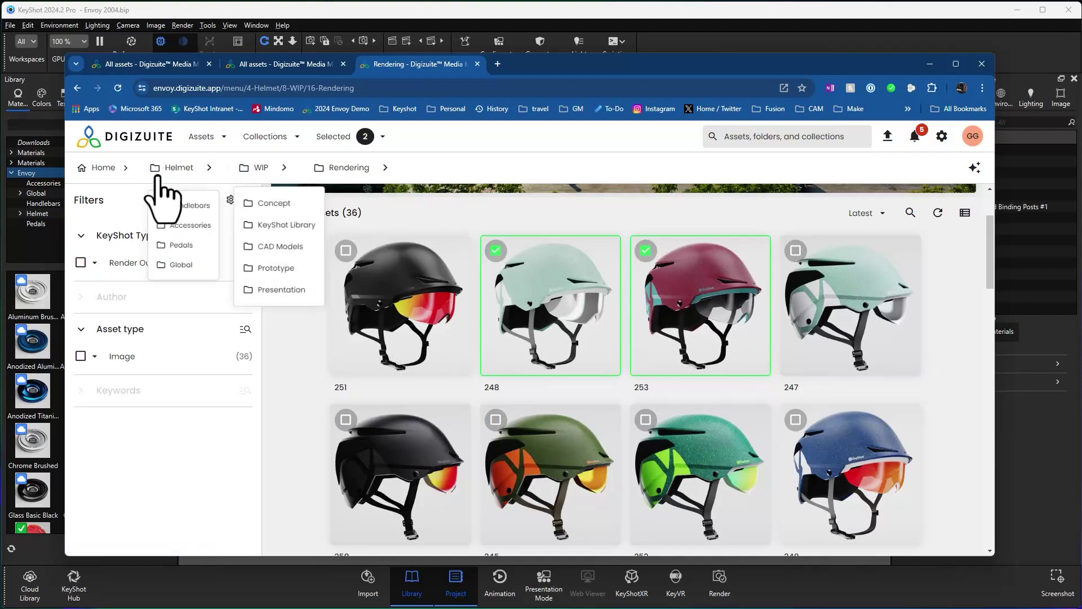
pyautogui.click(91, 168)
pyautogui.click(183, 378)
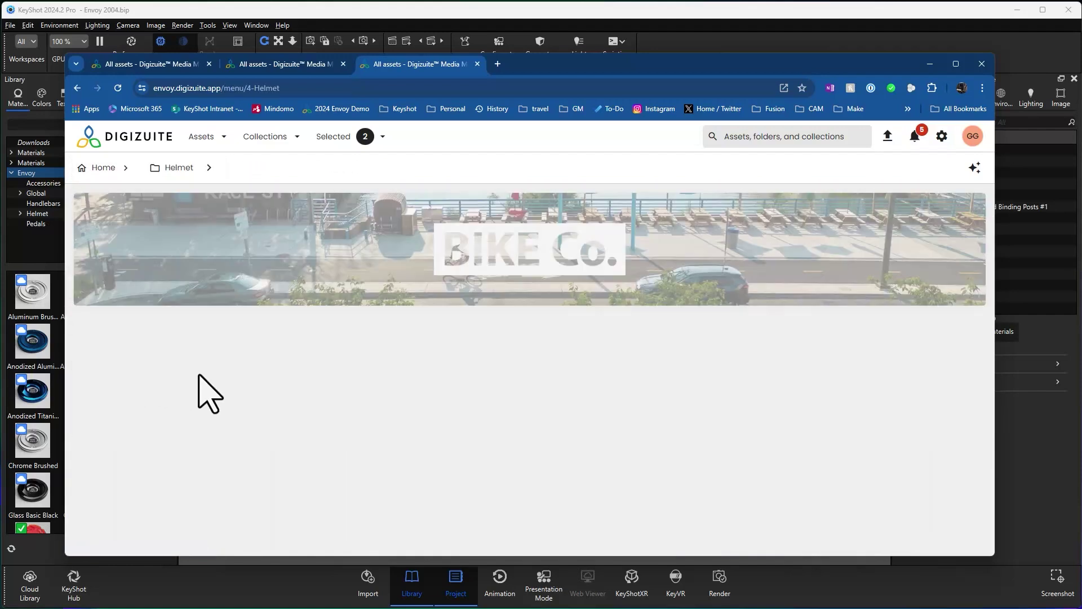
pyautogui.click(174, 390)
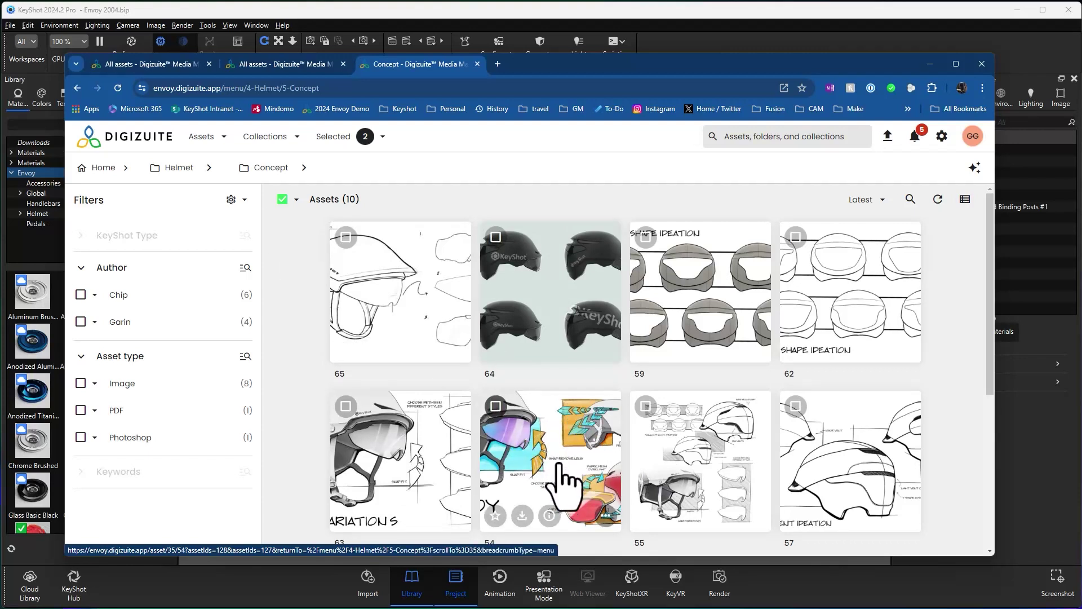
# - Return to the home page, open the Helmet project's Presentation folder, and browse through its assets
pyautogui.click(103, 167)
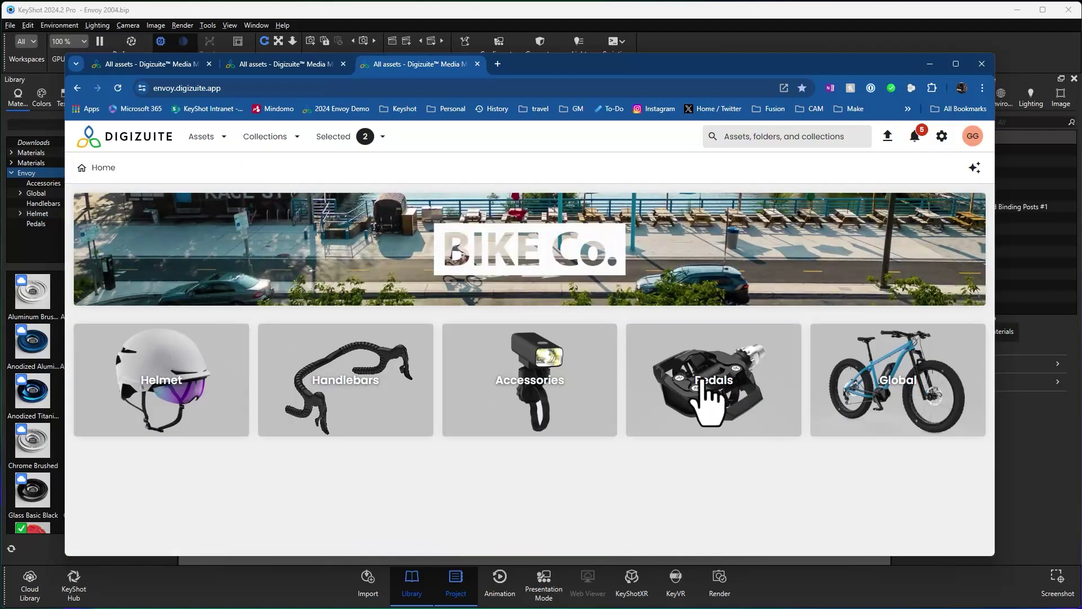
pyautogui.click(168, 410)
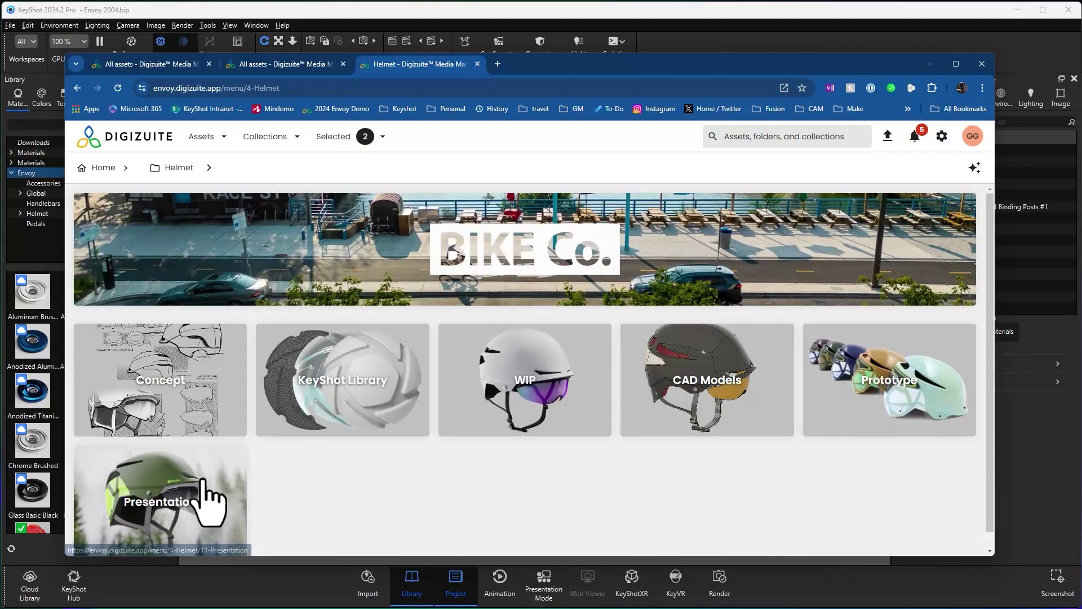
pyautogui.click(207, 502)
pyautogui.scroll(-3, 495, 437)
pyautogui.scroll(-10, 515, 443)
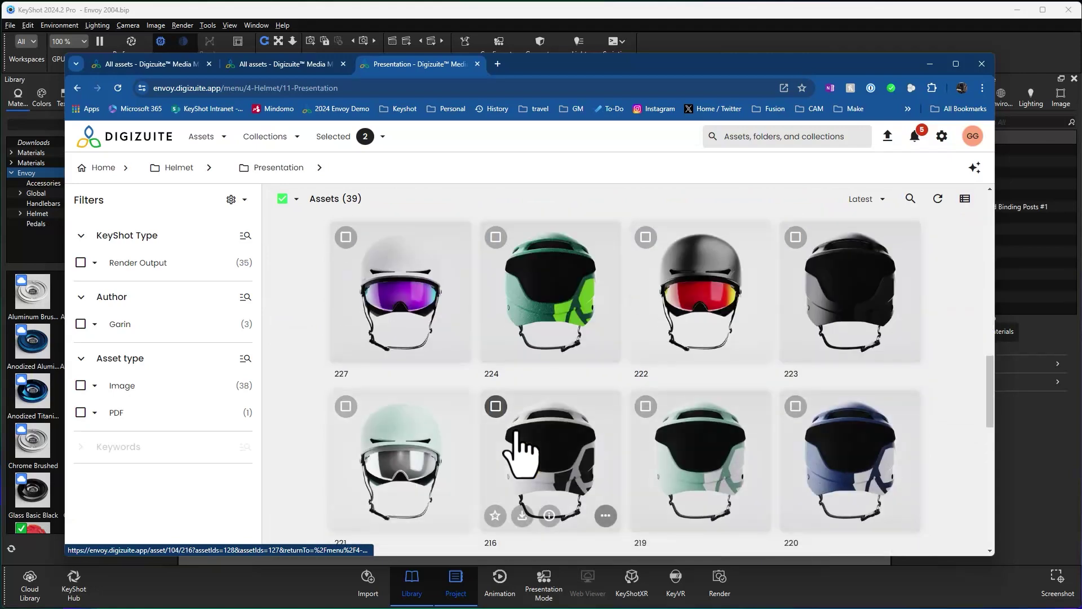
# - Open the Envoy Features sketch 54, review its comments and annotations, and return to the home page
pyautogui.click(551, 350)
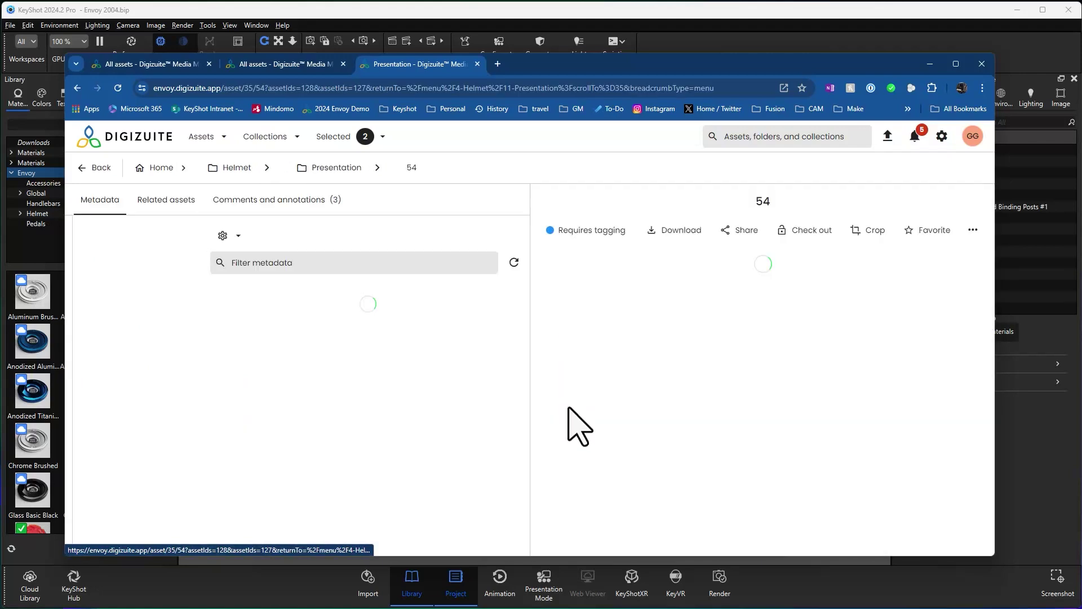
pyautogui.click(233, 202)
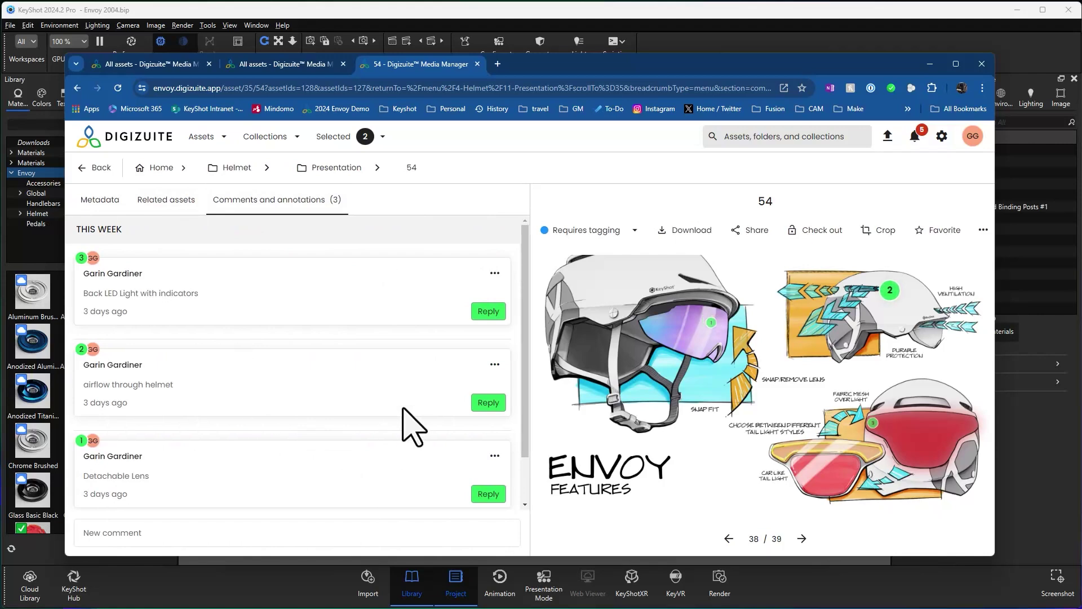
pyautogui.click(151, 172)
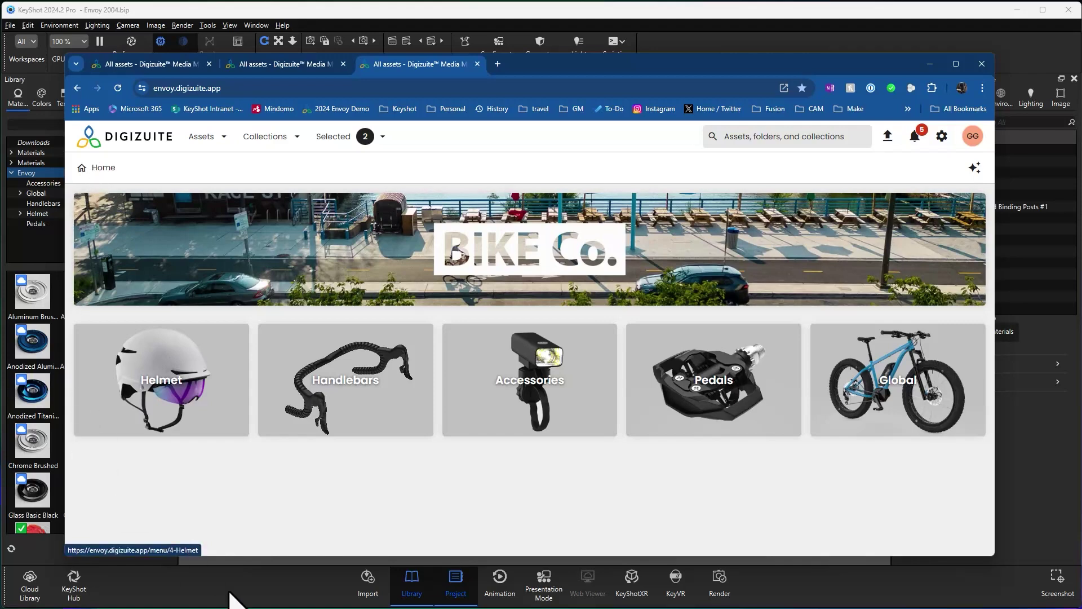
# - Switch to KeyShot and open the Envoy Clay scene from the Hub without saving changes to the current scene
pyautogui.hotkey('alt', 'Tab')
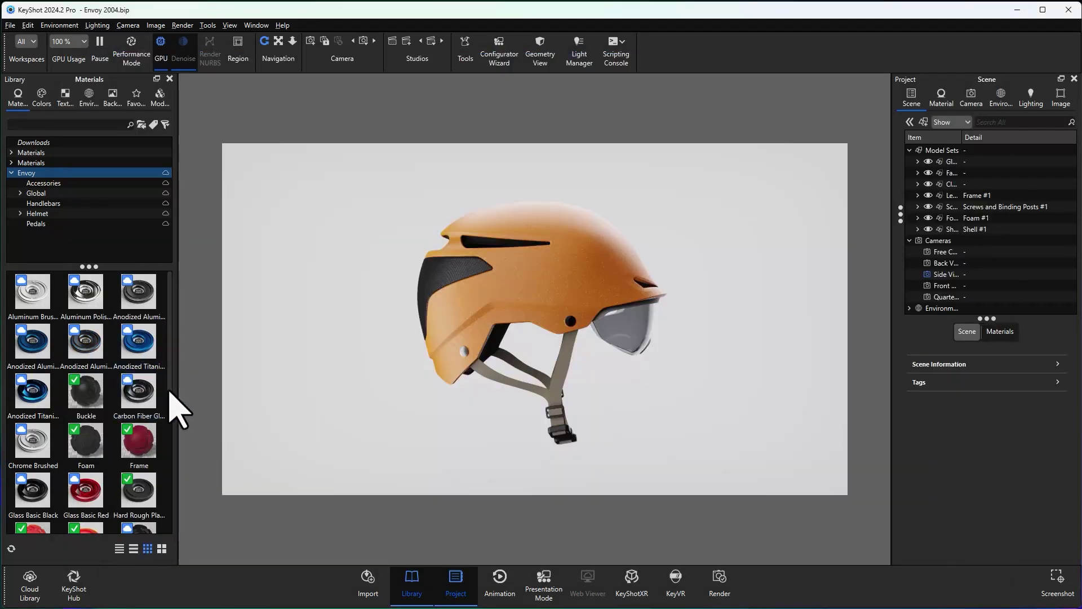
pyautogui.click(10, 25)
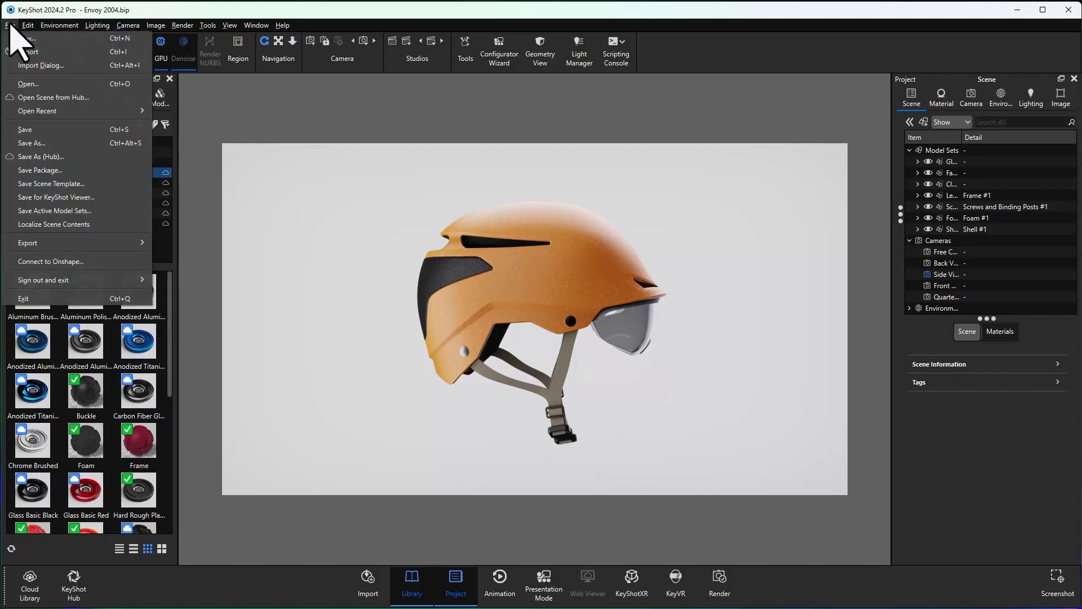
pyautogui.click(17, 100)
pyautogui.click(591, 265)
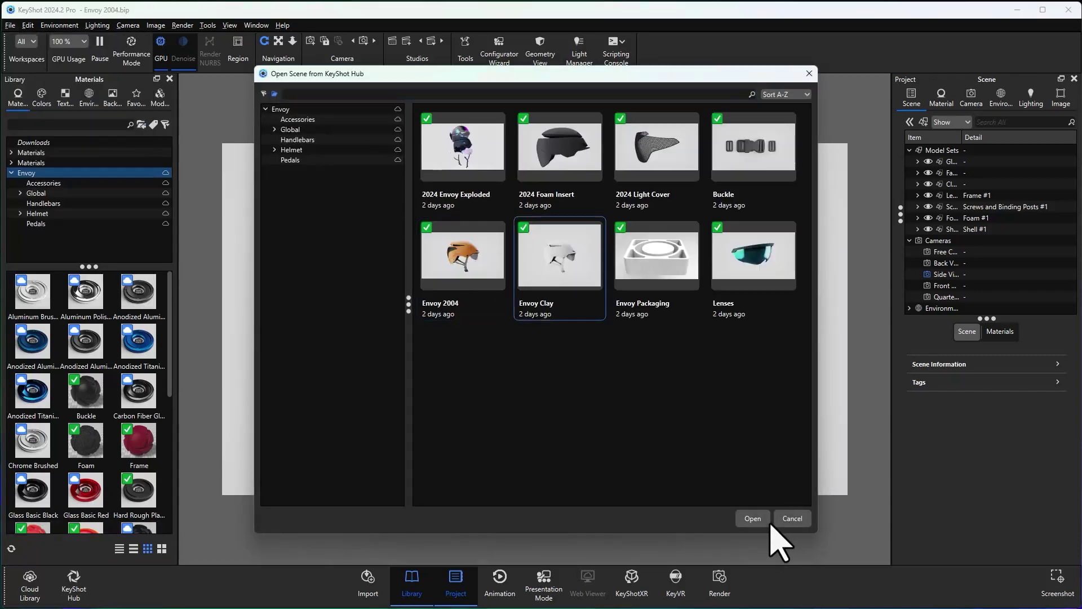
pyautogui.click(766, 522)
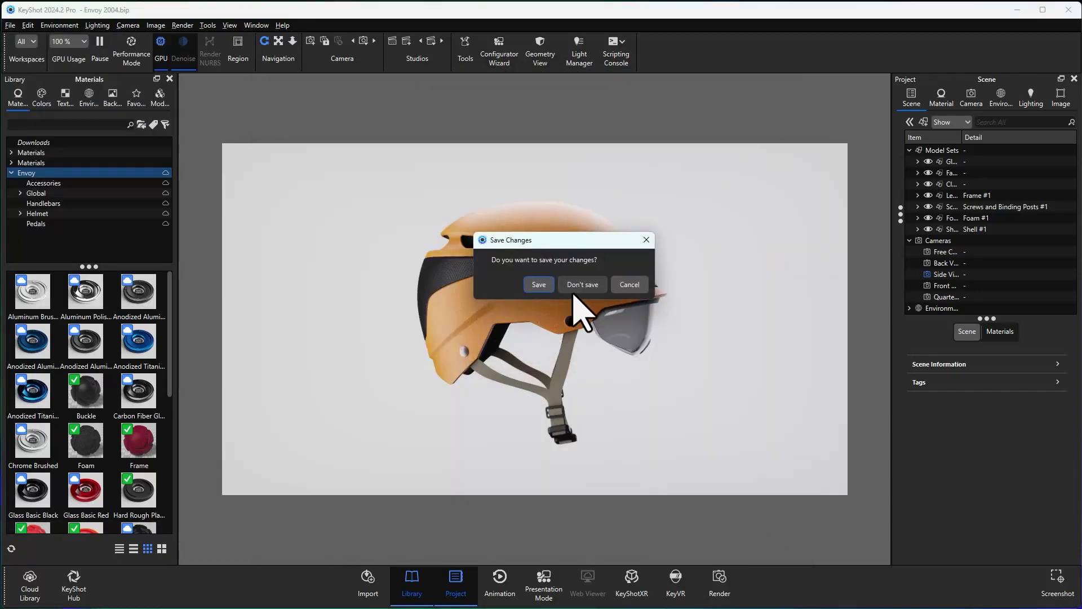
pyautogui.click(575, 288)
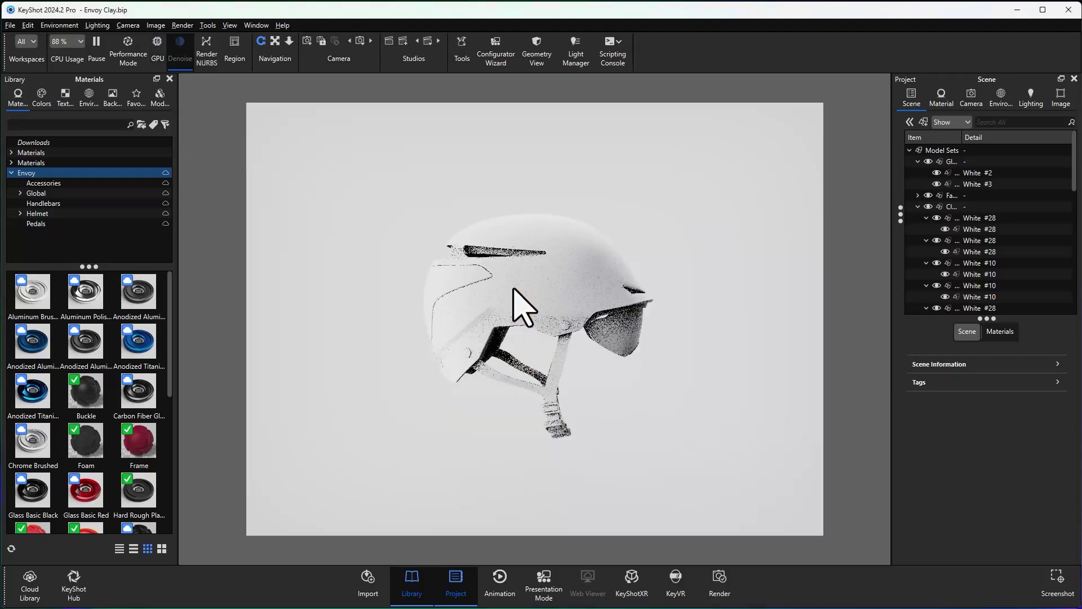
# - Show the materials in the Envoy Helmet's KeyShot Library folder and filter them by the Plastic material tag
pyautogui.moveTo(573, 337); pyautogui.dragTo(524, 338)
pyautogui.scroll(5, 523, 341)
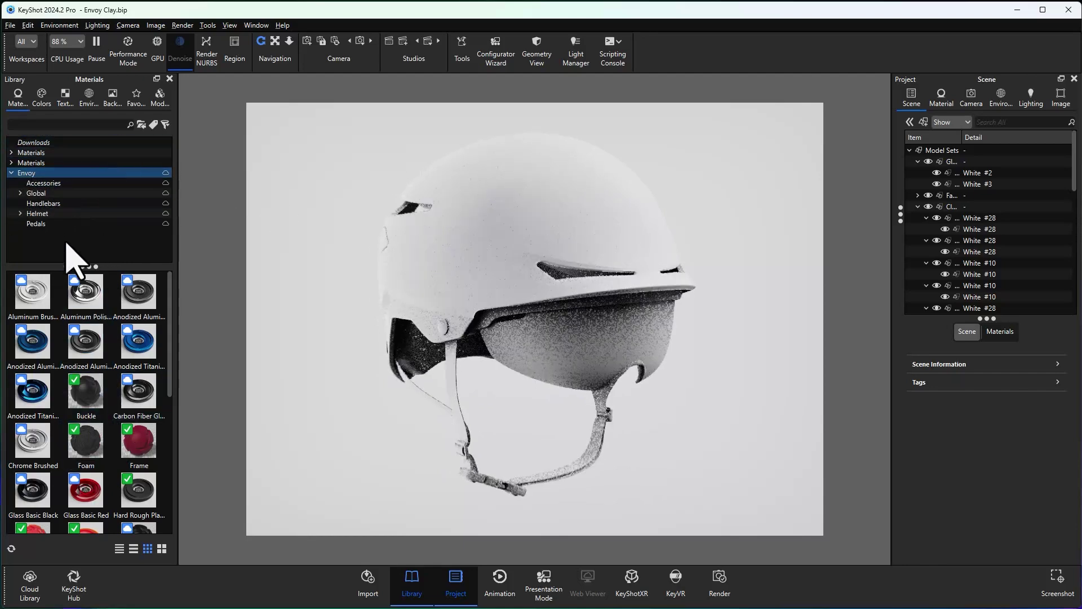
pyautogui.click(21, 214)
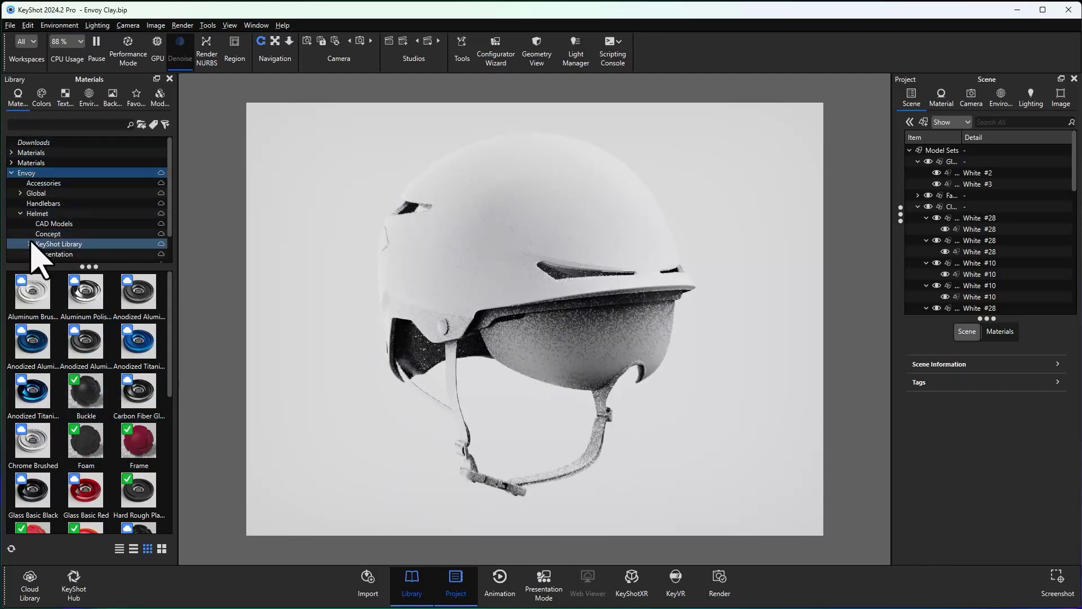
pyautogui.click(29, 244)
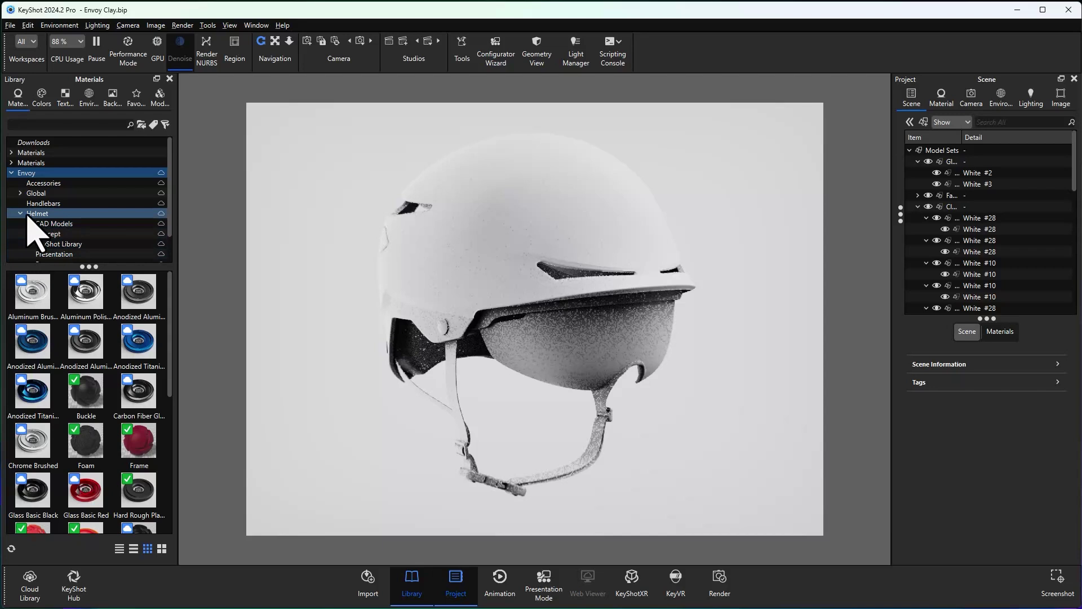
pyautogui.click(69, 244)
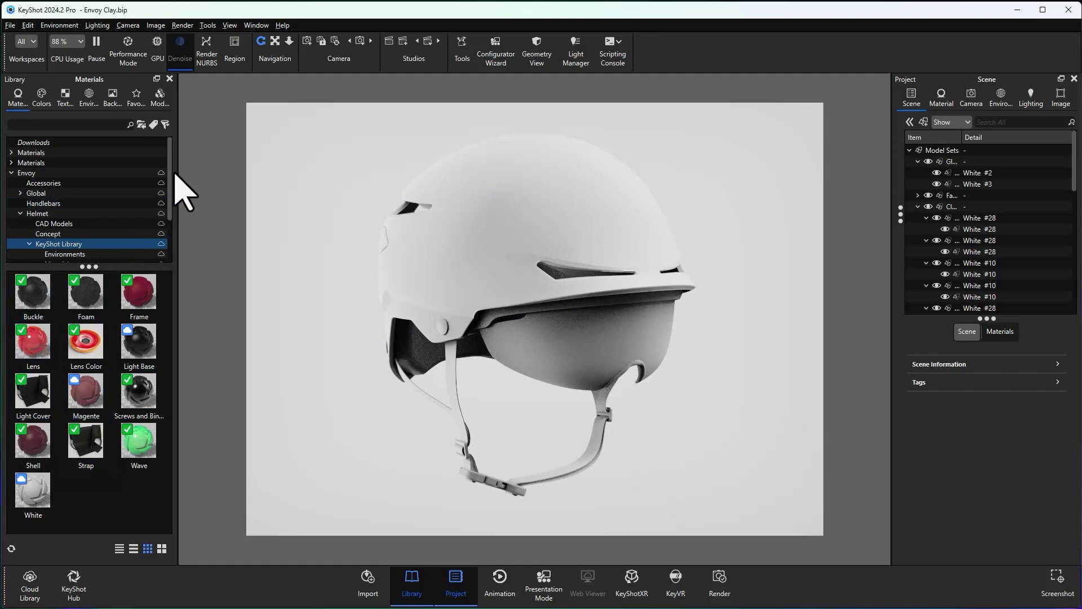
pyautogui.click(166, 123)
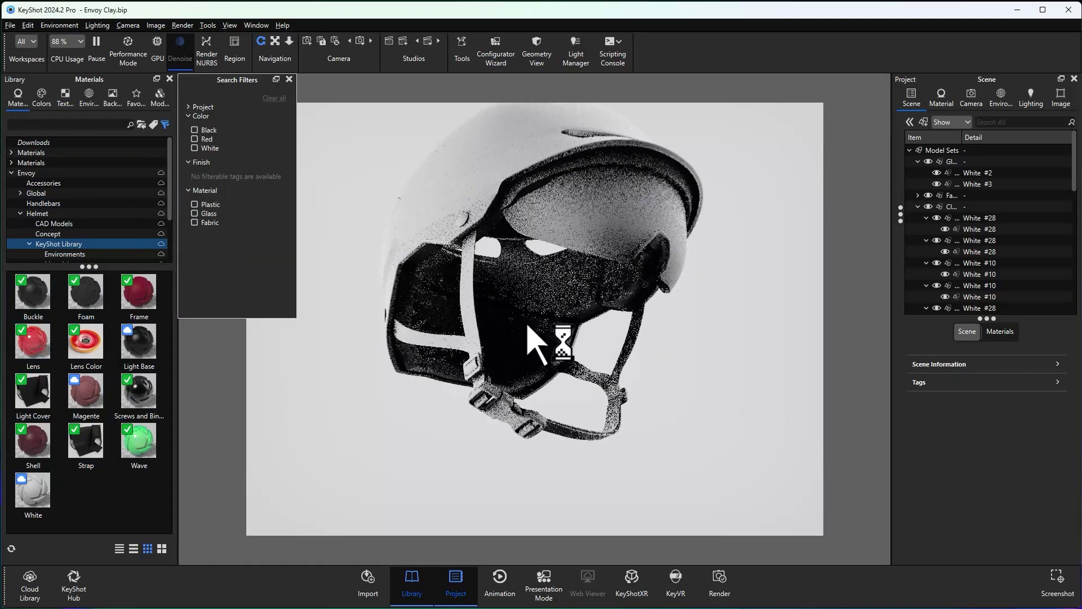
pyautogui.click(194, 204)
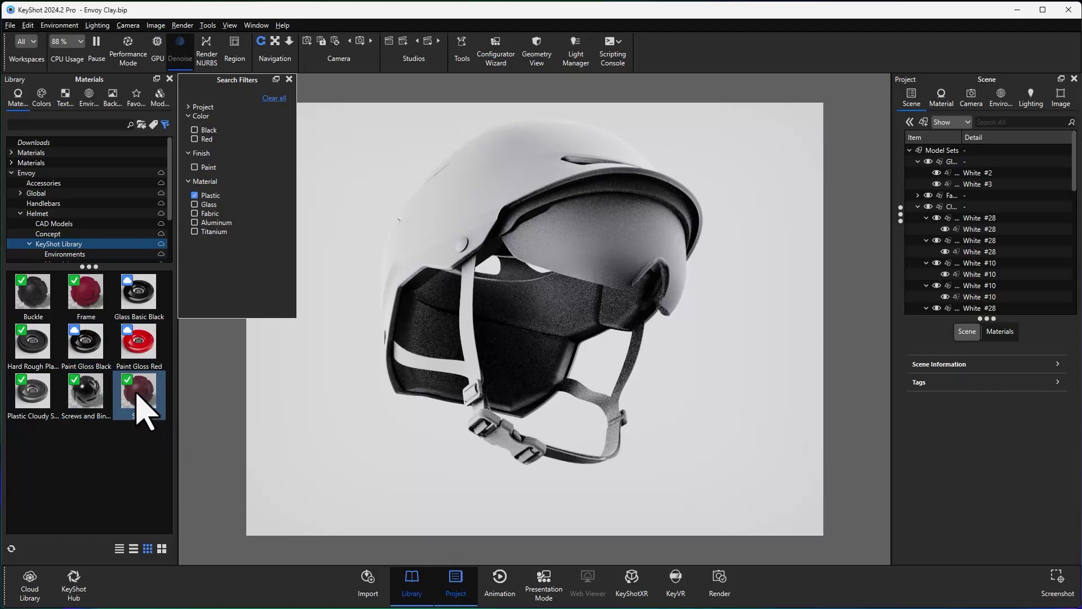
# - Apply the Shell, Screws and Binding Posts, Buckle and Frame materials to the helmet's shell, side screw, chin buckle and visor frame
pyautogui.moveTo(141, 406); pyautogui.dragTo(451, 197)
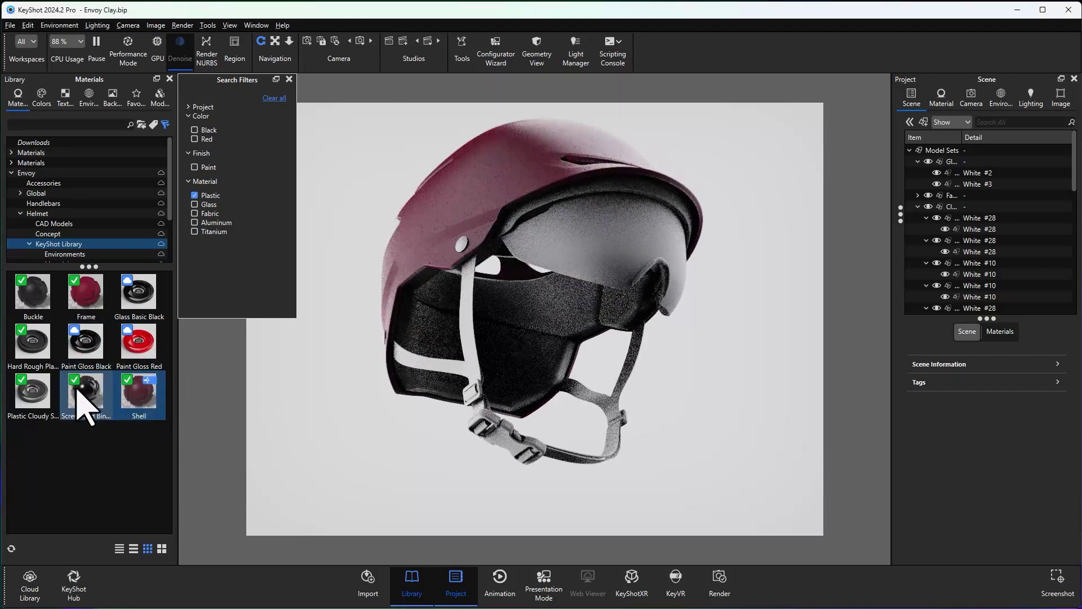
pyautogui.moveTo(84, 394); pyautogui.dragTo(462, 253)
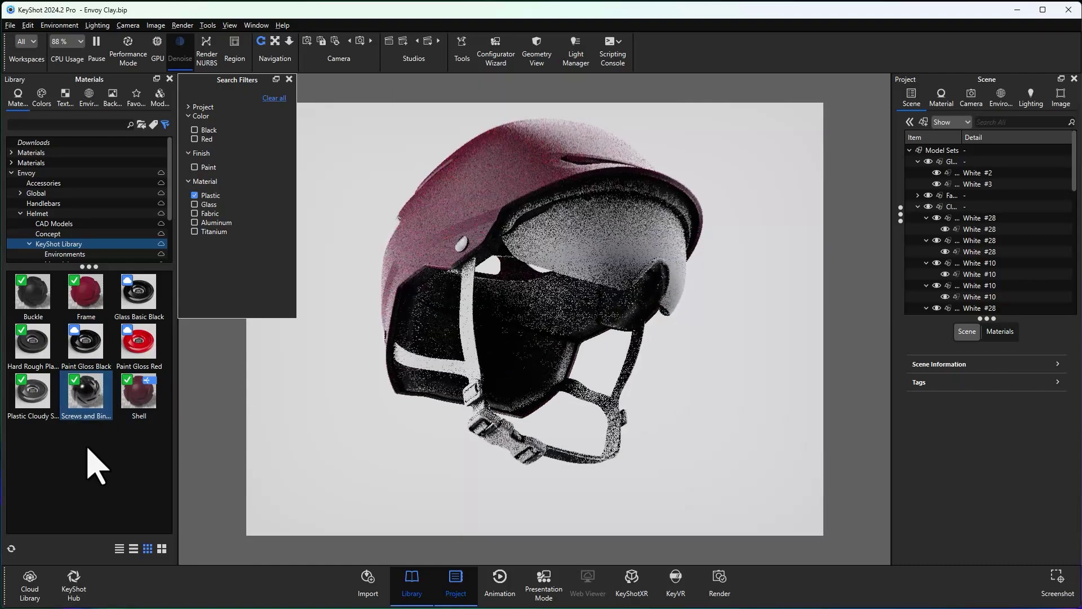
pyautogui.moveTo(42, 316); pyautogui.dragTo(514, 450)
pyautogui.moveTo(93, 294); pyautogui.dragTo(555, 245)
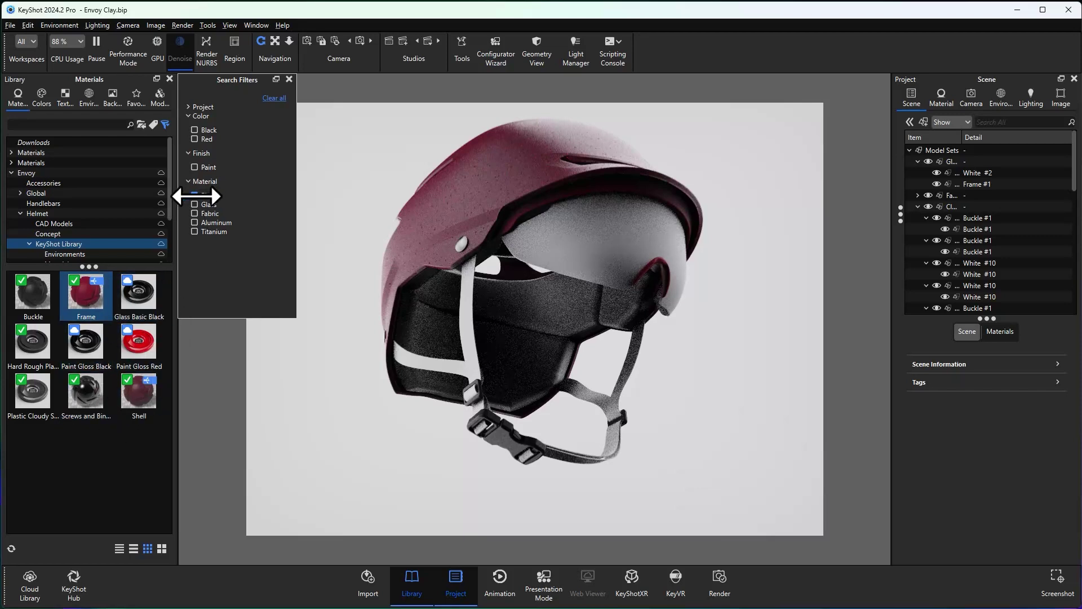
# - Switch the library's material filter from Plastic to Glass
pyautogui.click(196, 195)
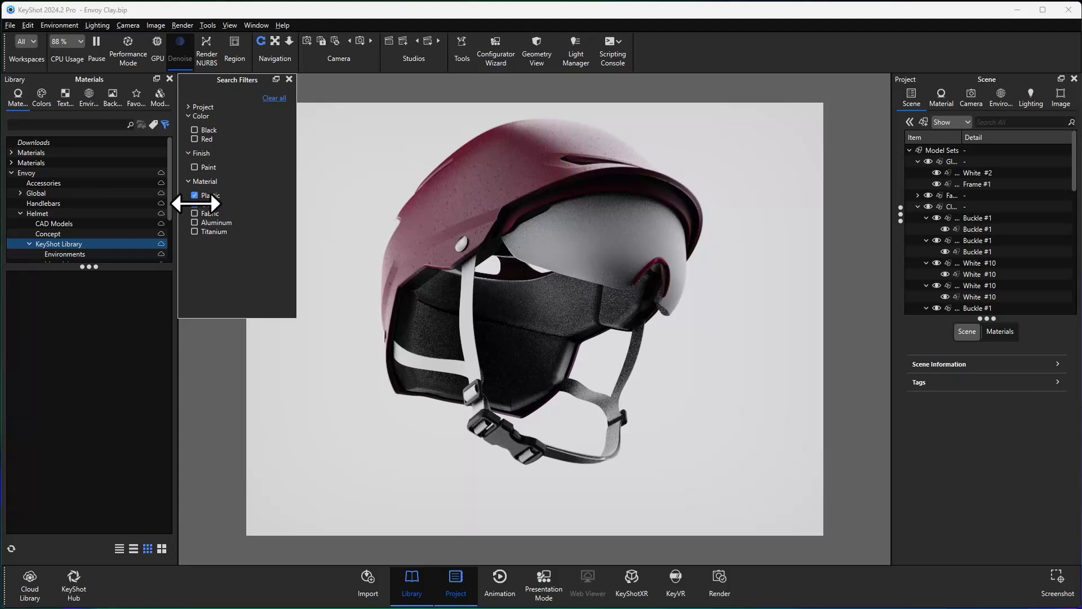
pyautogui.click(194, 204)
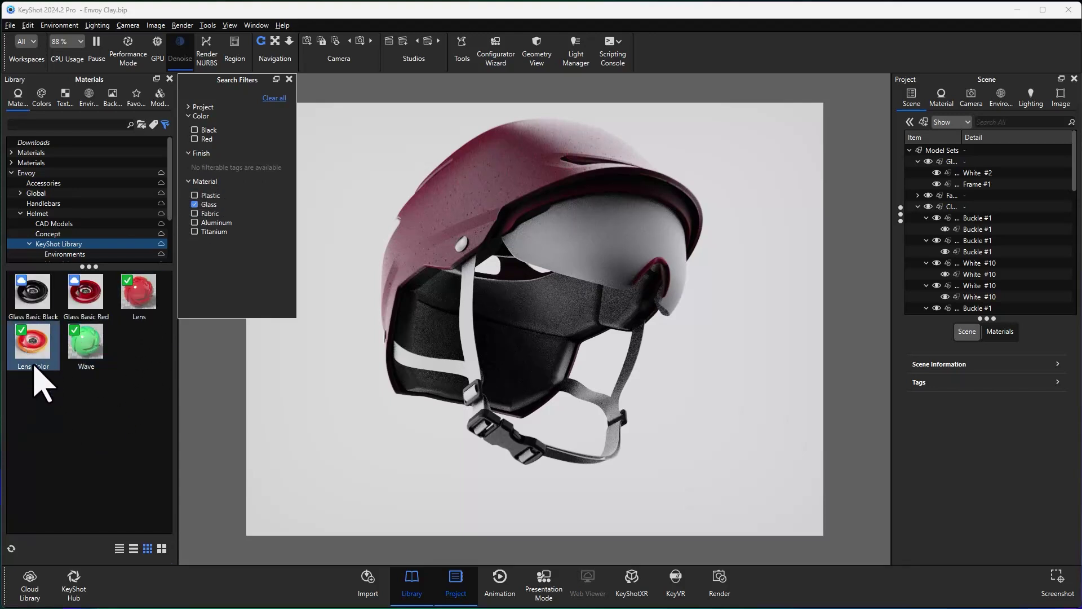
# - Open the tags of the Lens Color material, try removing its Glass tag, and discard the tag edits
pyautogui.click(35, 355)
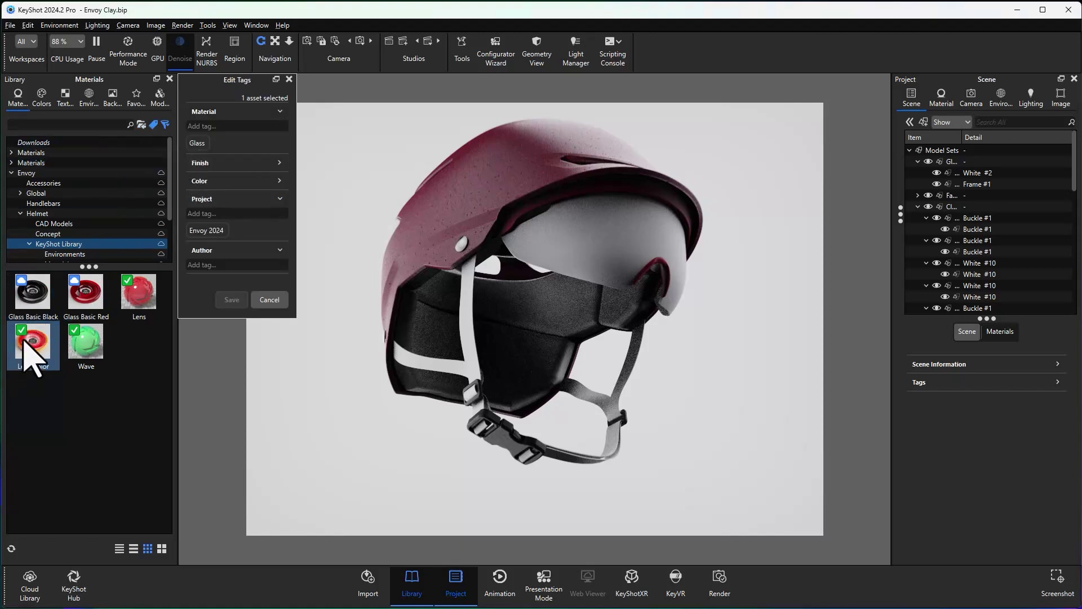
pyautogui.moveTo(216, 237)
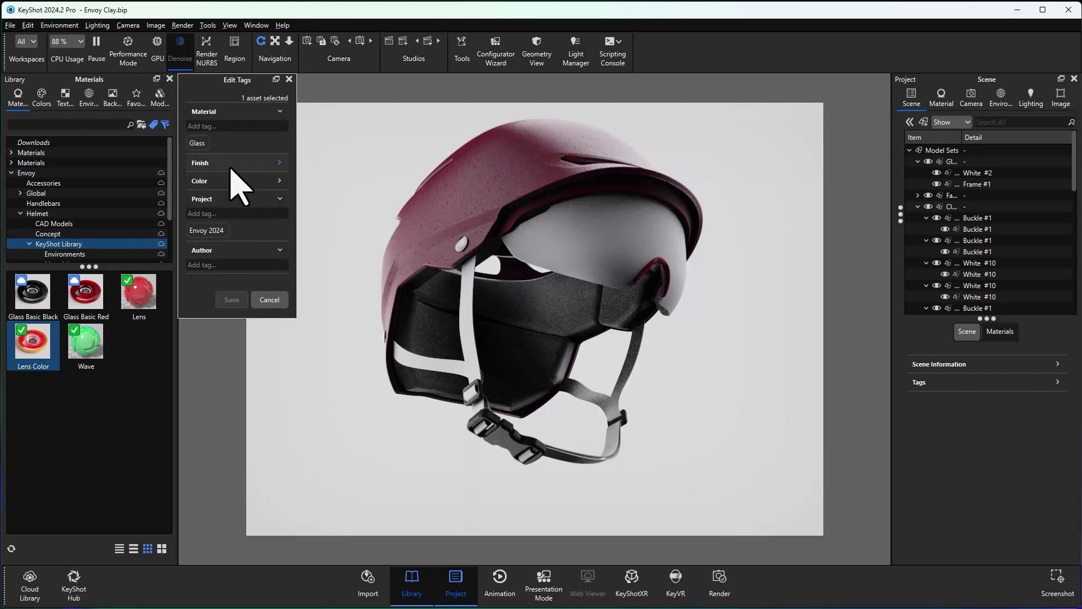
pyautogui.moveTo(205, 143)
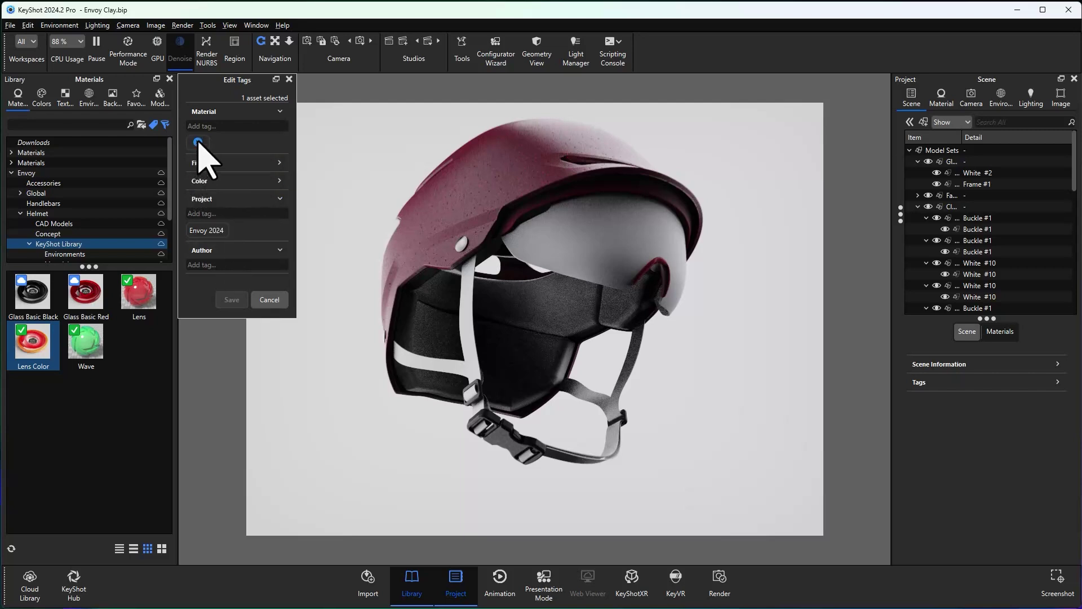
pyautogui.click(197, 142)
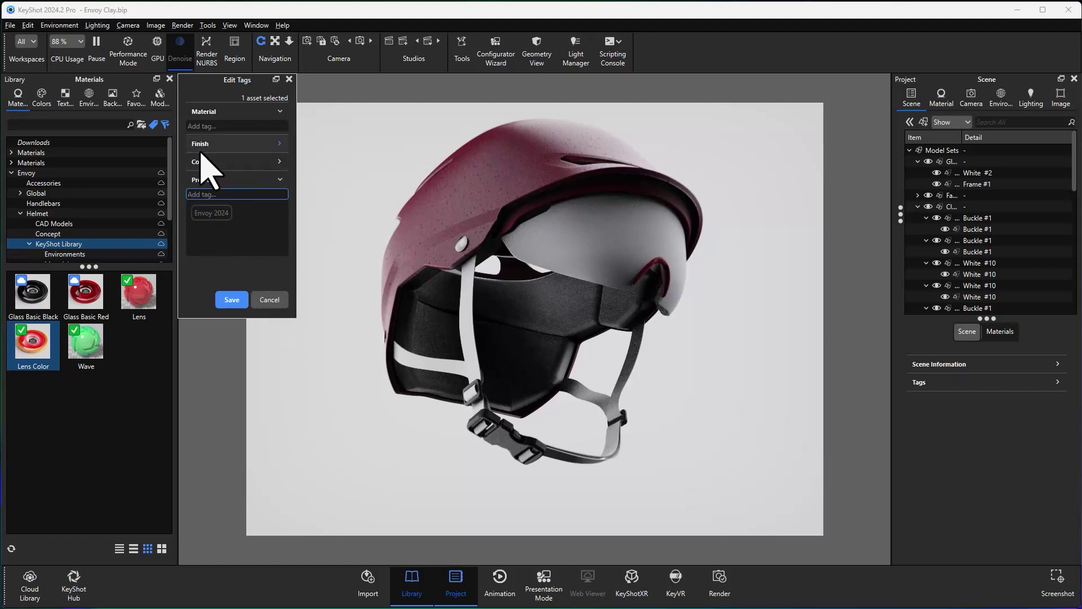
pyautogui.click(269, 299)
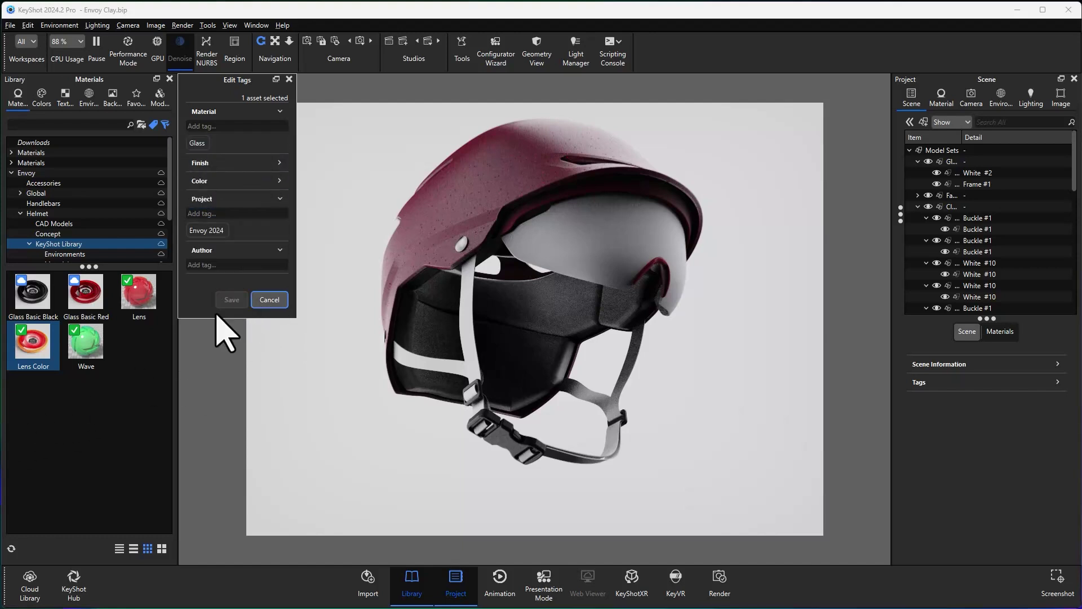
pyautogui.click(289, 79)
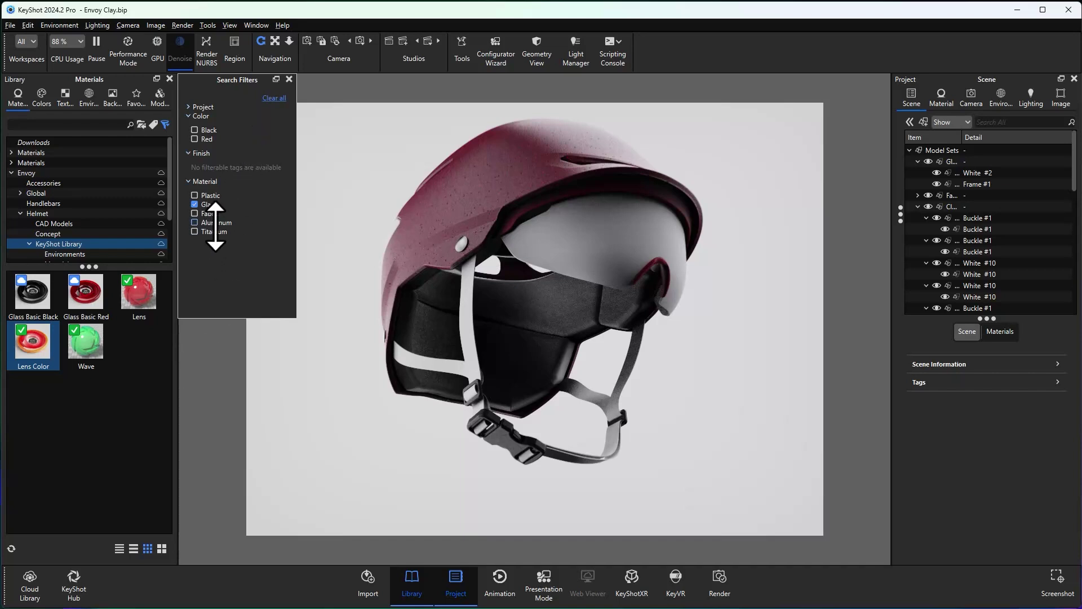
# - Apply the Lens Color material to the helmet's visor lens and close the search filters
pyautogui.moveTo(41, 363); pyautogui.dragTo(608, 239)
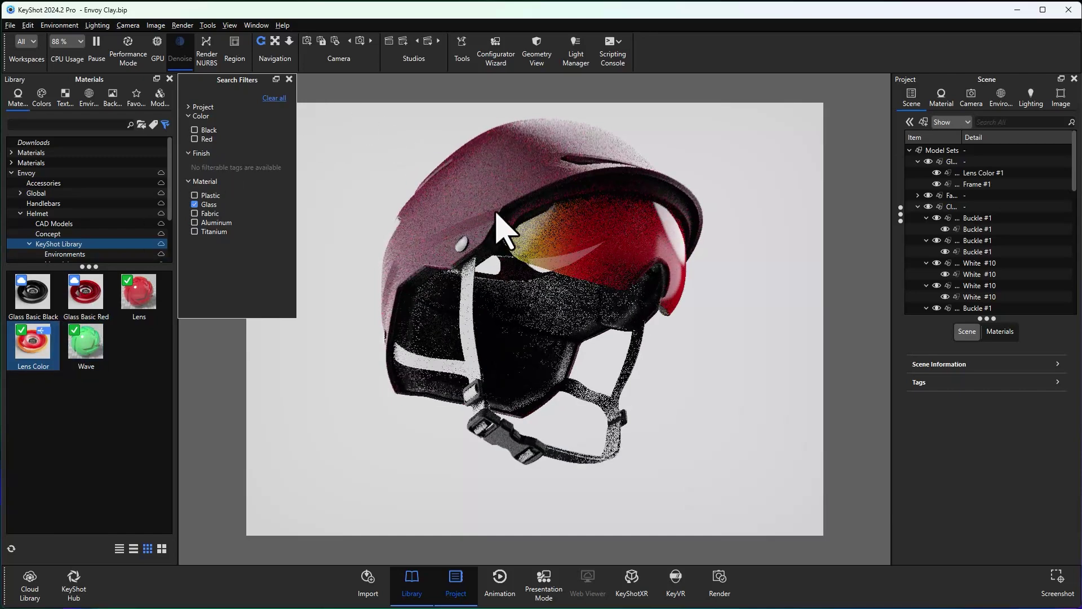
pyautogui.click(289, 79)
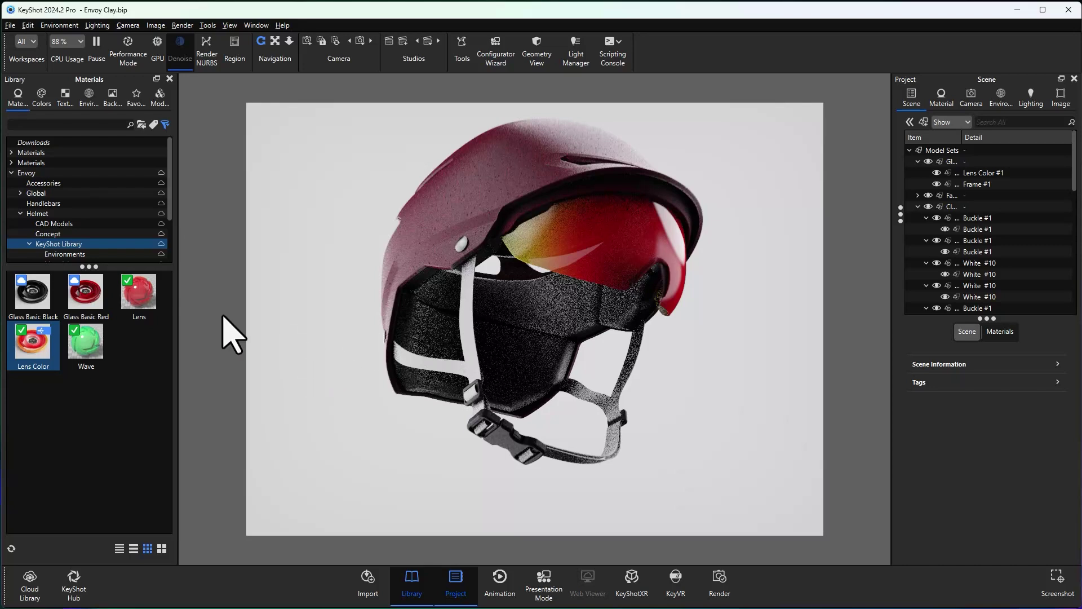
# - Filter the library by Fabric instead of Glass and apply the Strap material to the helmet's straps
pyautogui.click(165, 124)
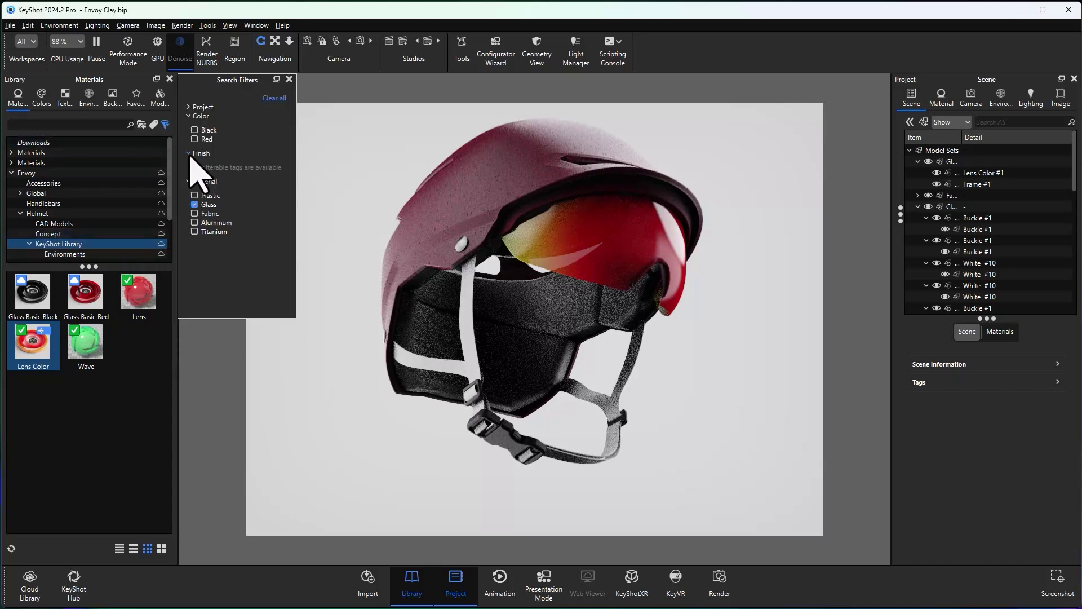
pyautogui.click(194, 214)
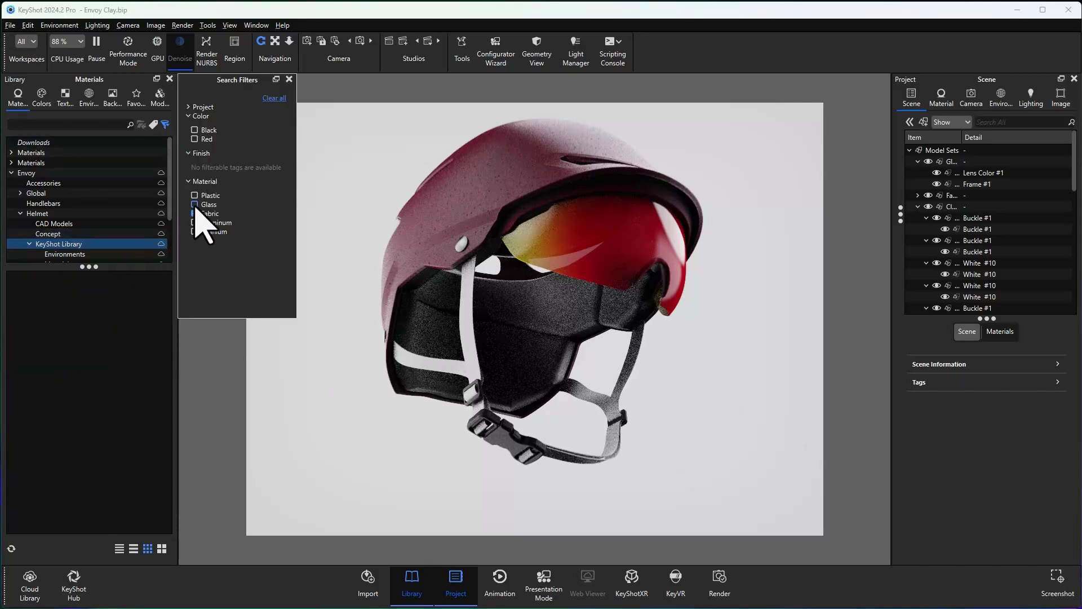
pyautogui.click(87, 305)
pyautogui.moveTo(197, 350); pyautogui.dragTo(514, 367)
# - Remove the material filter and apply the Foam material to the helmet's inner padding
pyautogui.click(201, 205)
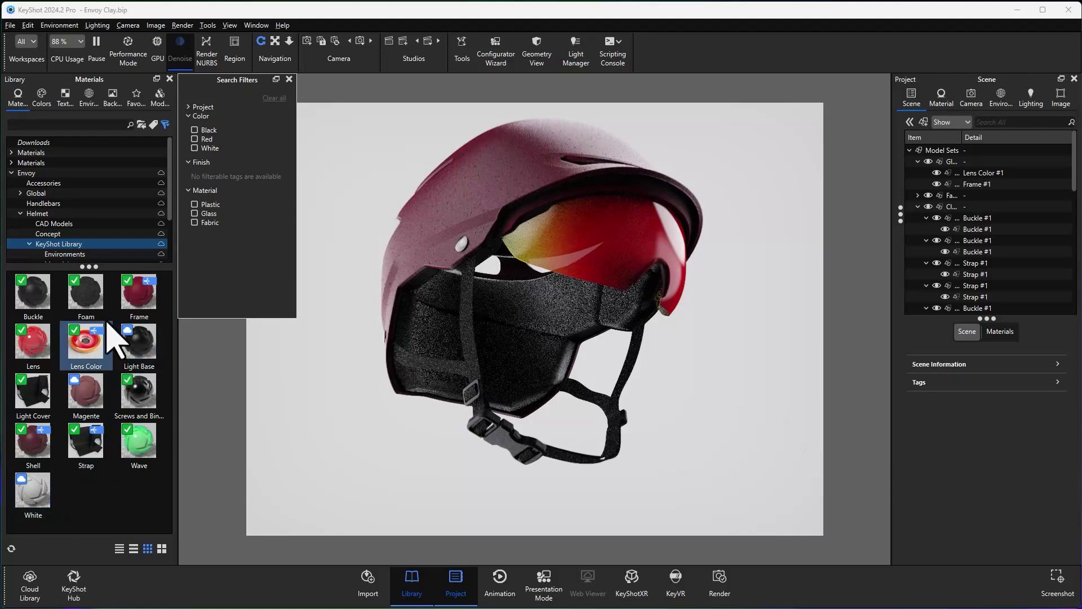
pyautogui.moveTo(86, 291); pyautogui.dragTo(432, 351)
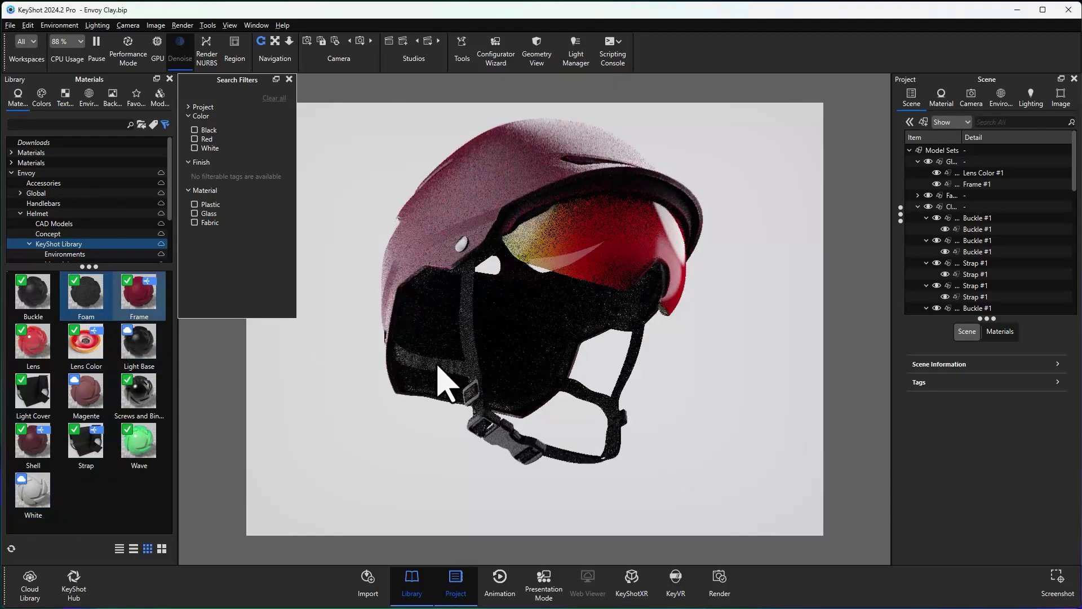
pyautogui.moveTo(657, 314); pyautogui.dragTo(749, 398)
pyautogui.moveTo(544, 408); pyautogui.dragTo(357, 391)
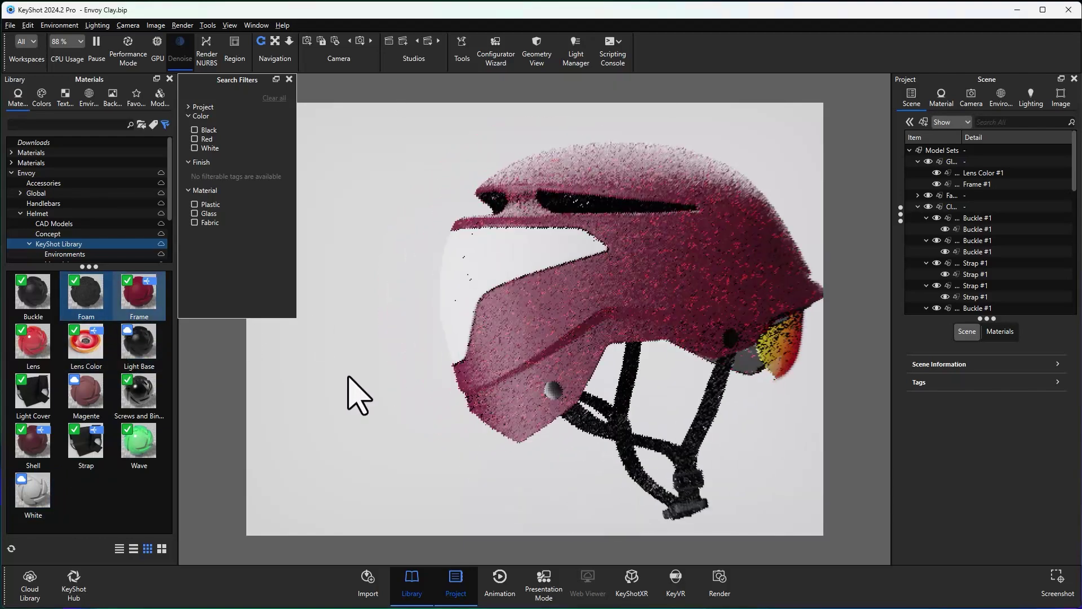
# - Open the helmet's Shell multi-material, try the Blue, Turquoise and Cream soft-touch variants, and reselect the Maroon variant
pyautogui.moveTo(90, 445)
pyautogui.mouseDown()
pyautogui.moveTo(448, 275)
pyautogui.moveTo(242, 386)
pyautogui.moveTo(89, 427)
pyautogui.mouseUp()
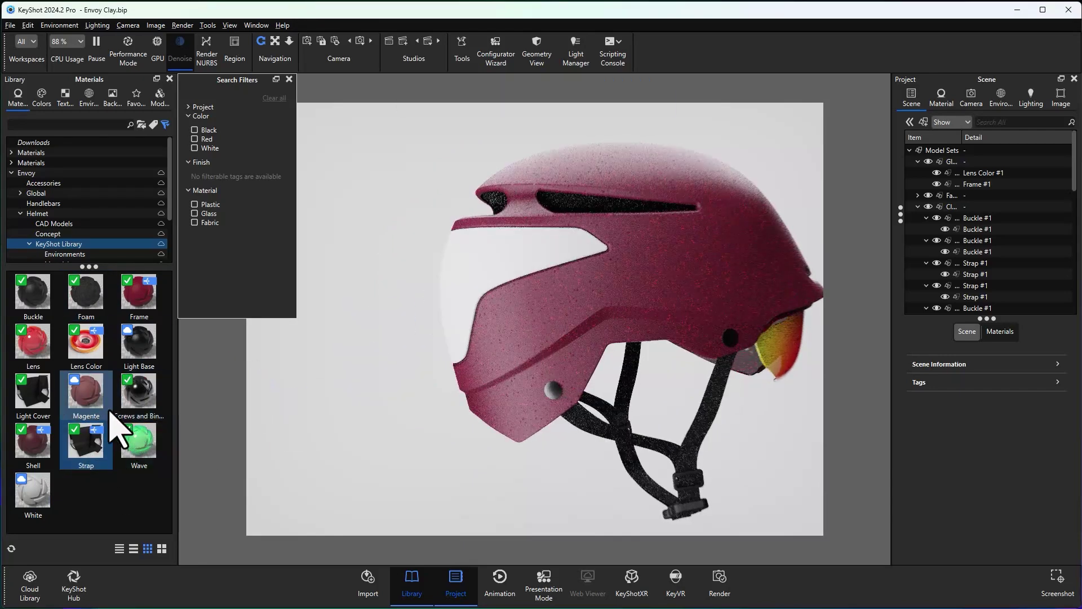
pyautogui.doubleClick(713, 265)
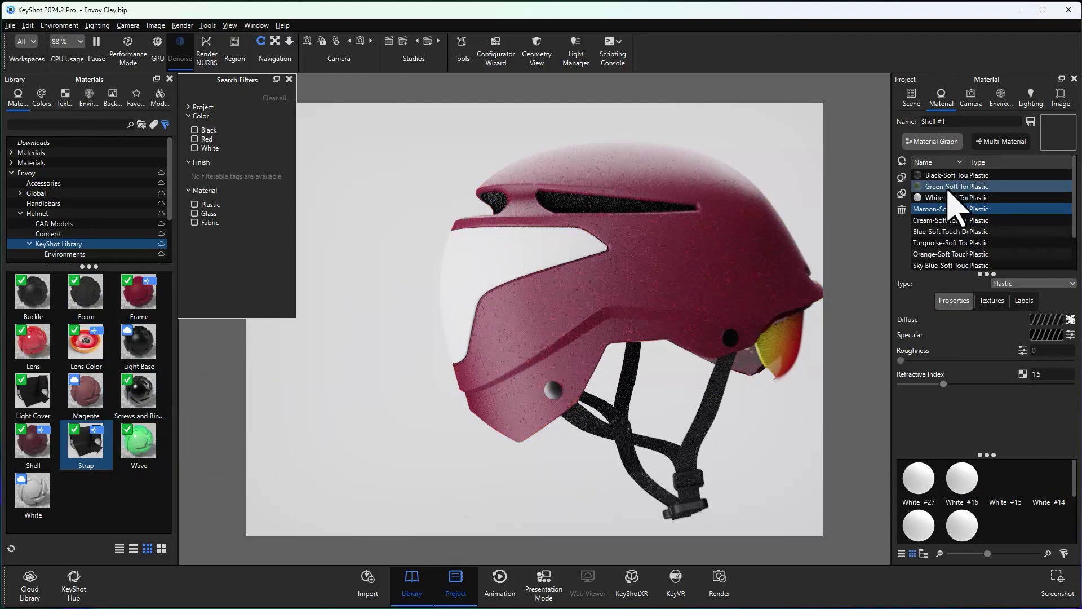
pyautogui.click(952, 231)
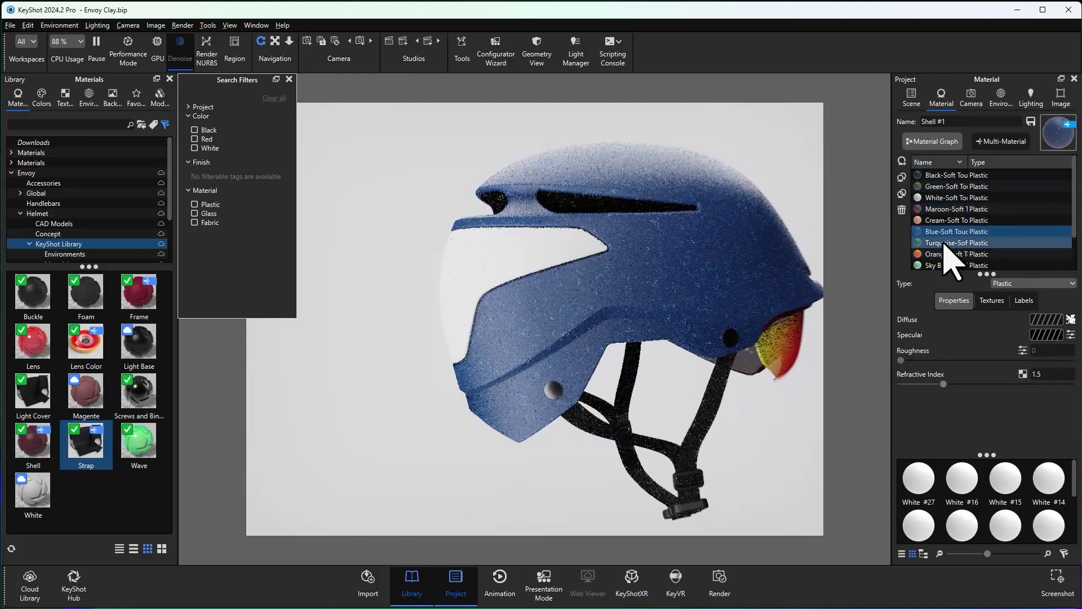
pyautogui.click(951, 242)
pyautogui.click(951, 220)
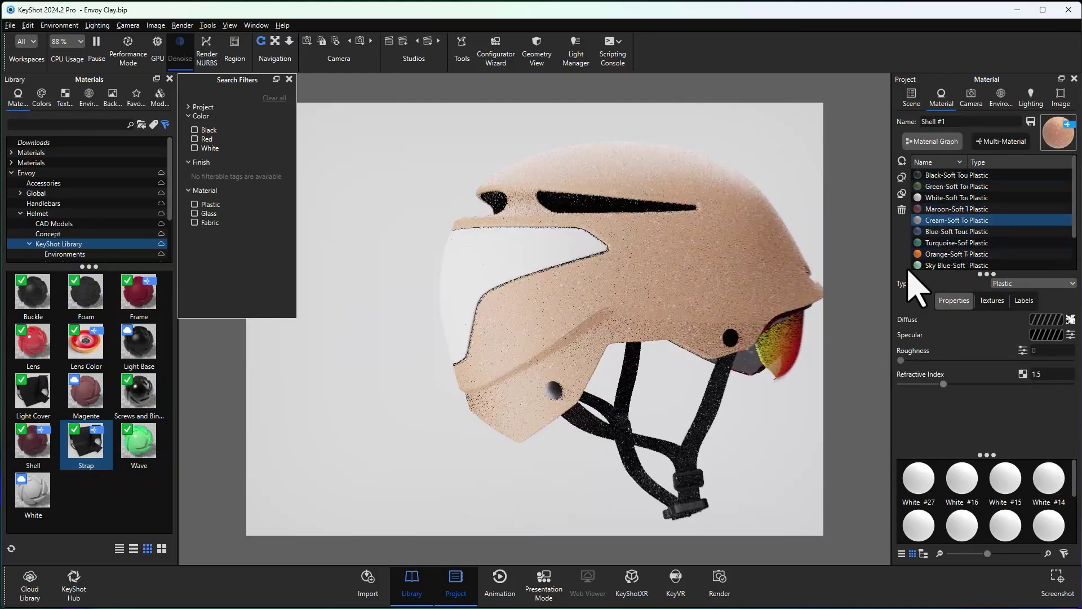
pyautogui.click(938, 209)
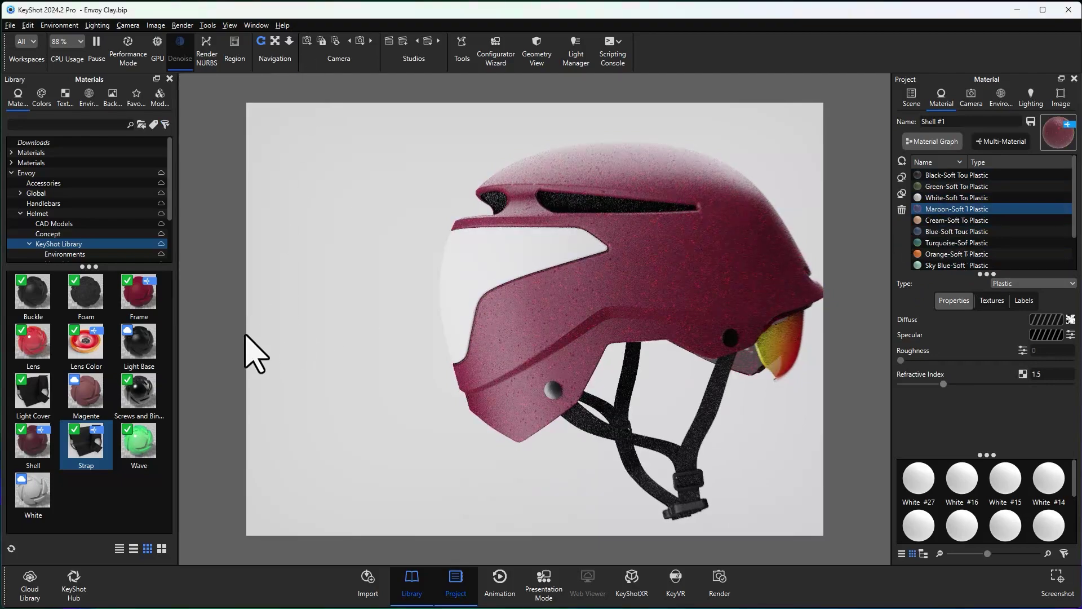
# - Apply the Light Cover material to the white panel at the back of the helmet and reset the camera
pyautogui.moveTo(278, 387); pyautogui.dragTo(408, 393)
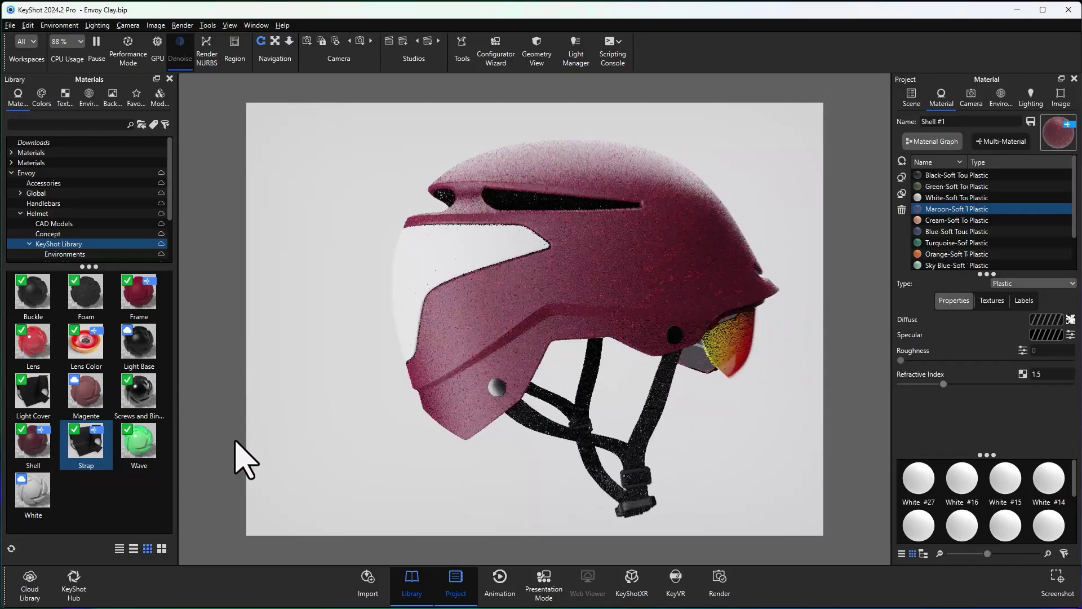
pyautogui.moveTo(39, 403); pyautogui.dragTo(418, 273)
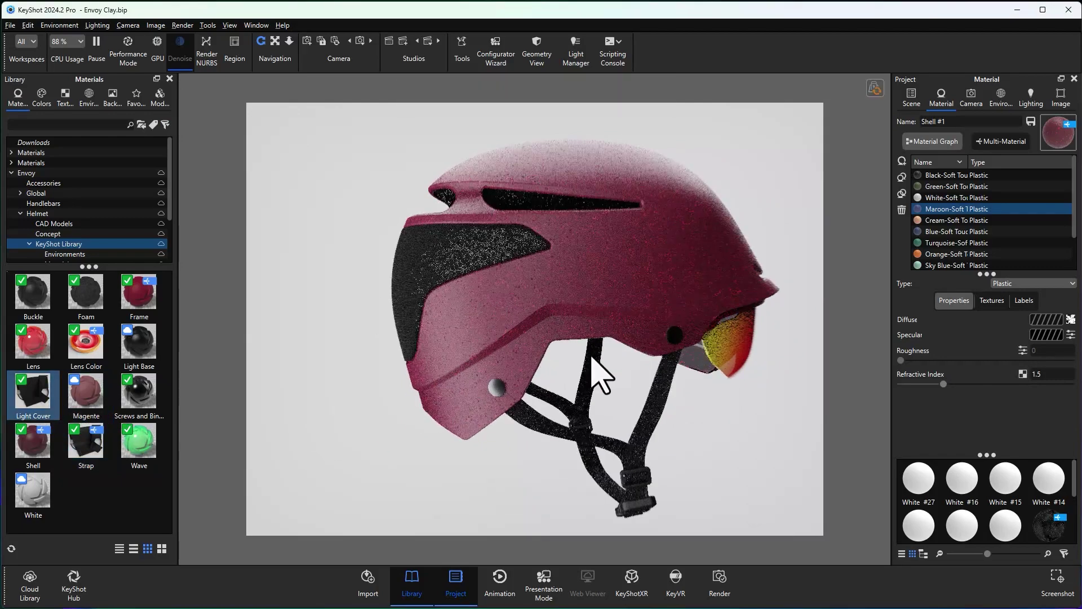
pyautogui.moveTo(601, 374); pyautogui.dragTo(553, 366)
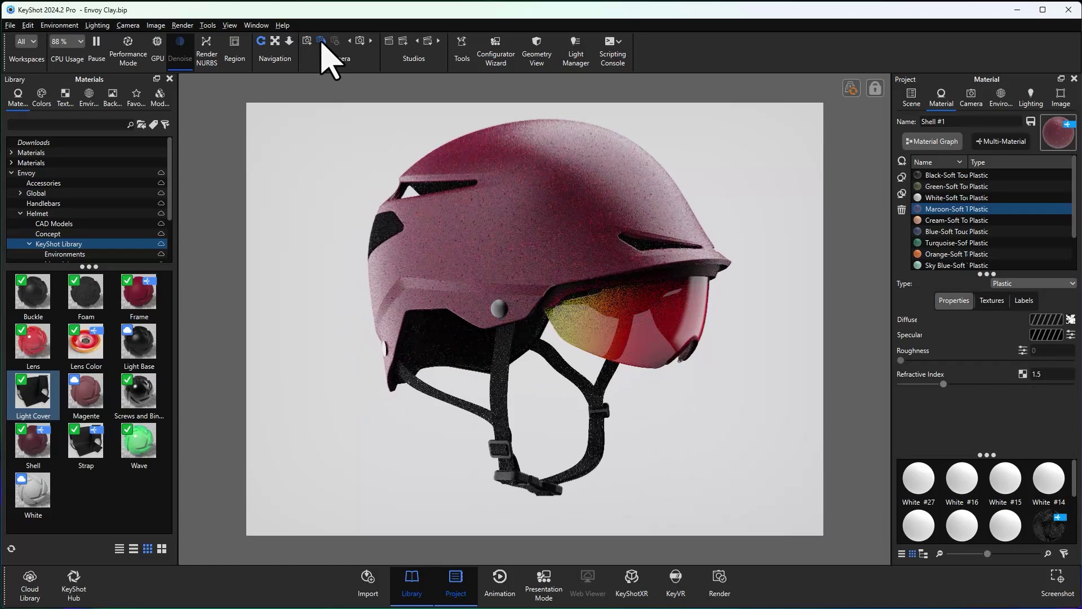
pyautogui.click(336, 42)
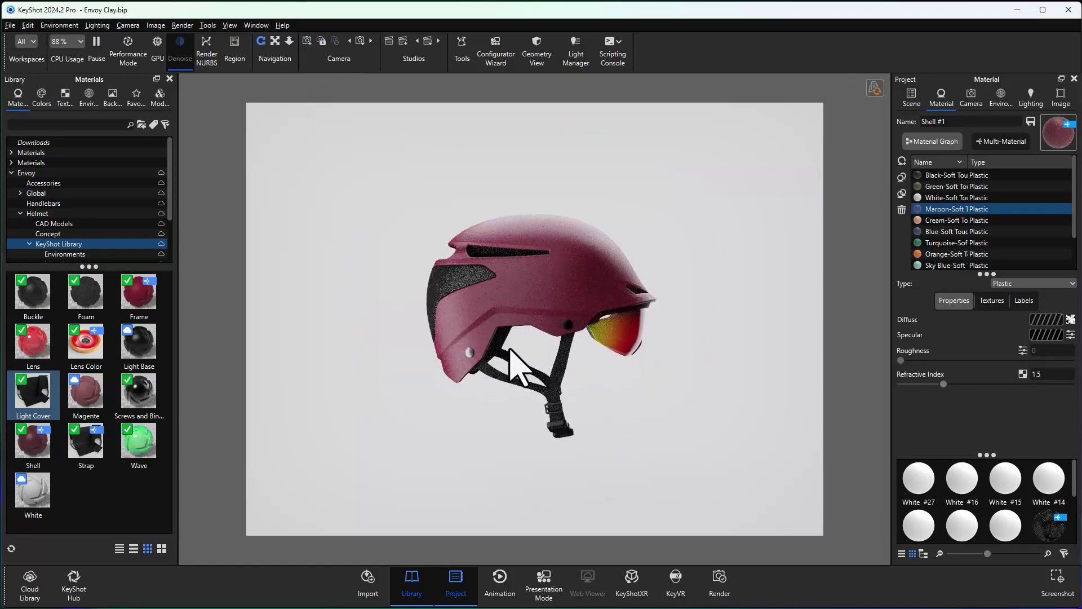
# - Show the image styles and set the Helmet-Front still-image render to output to Envoy's Helmet > Presentation folder
pyautogui.click(1061, 97)
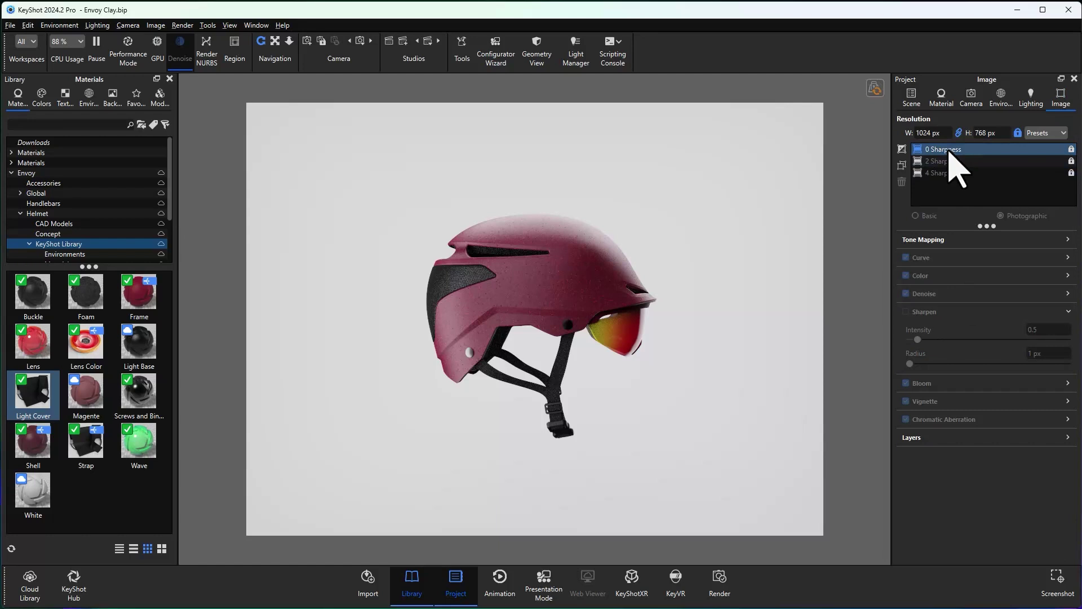
pyautogui.click(719, 593)
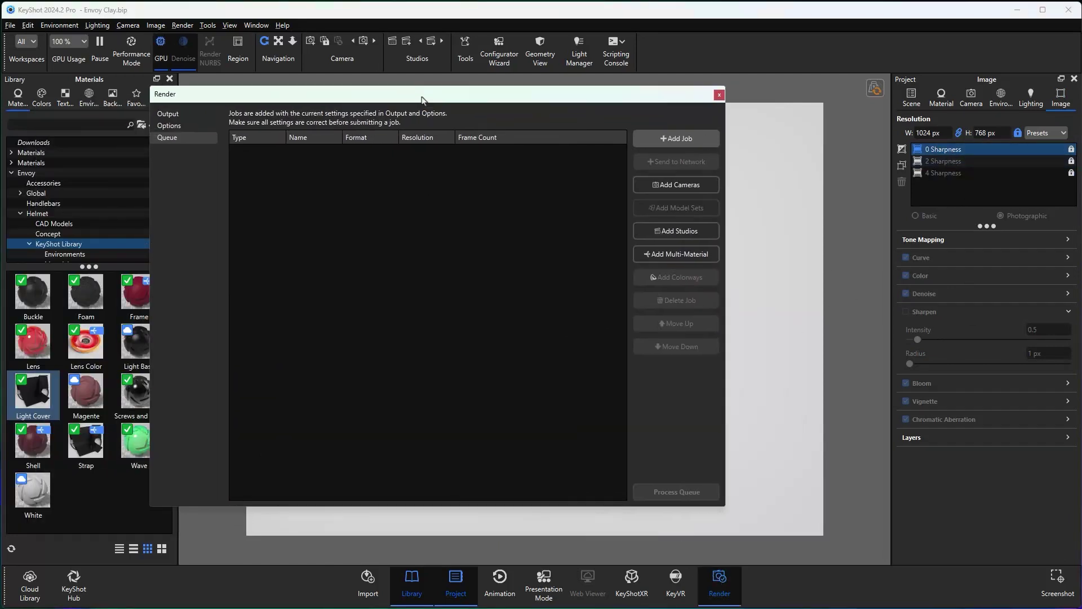
pyautogui.click(259, 113)
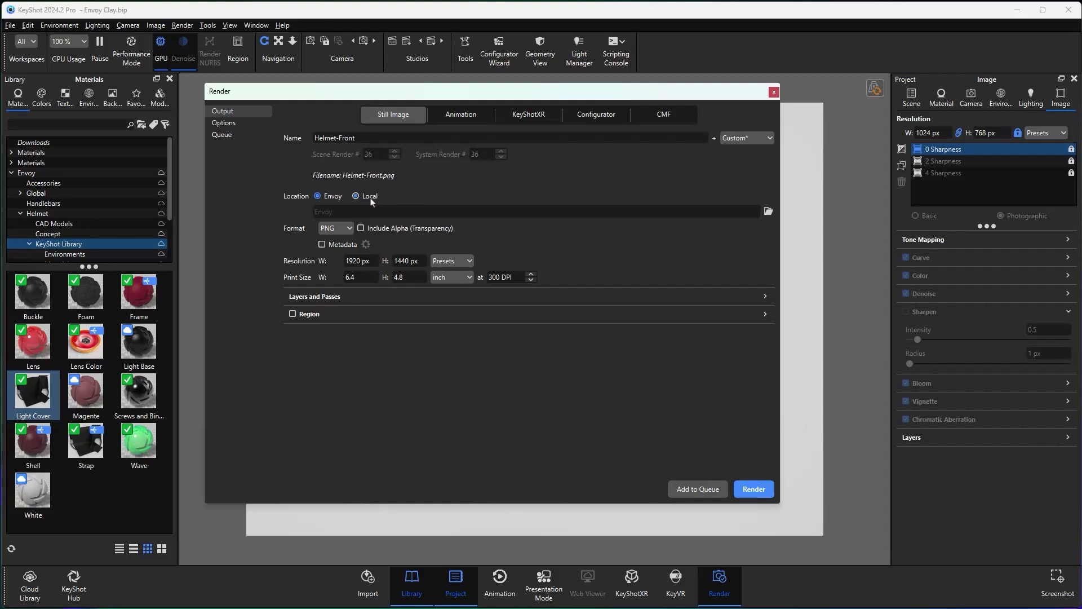
pyautogui.click(768, 211)
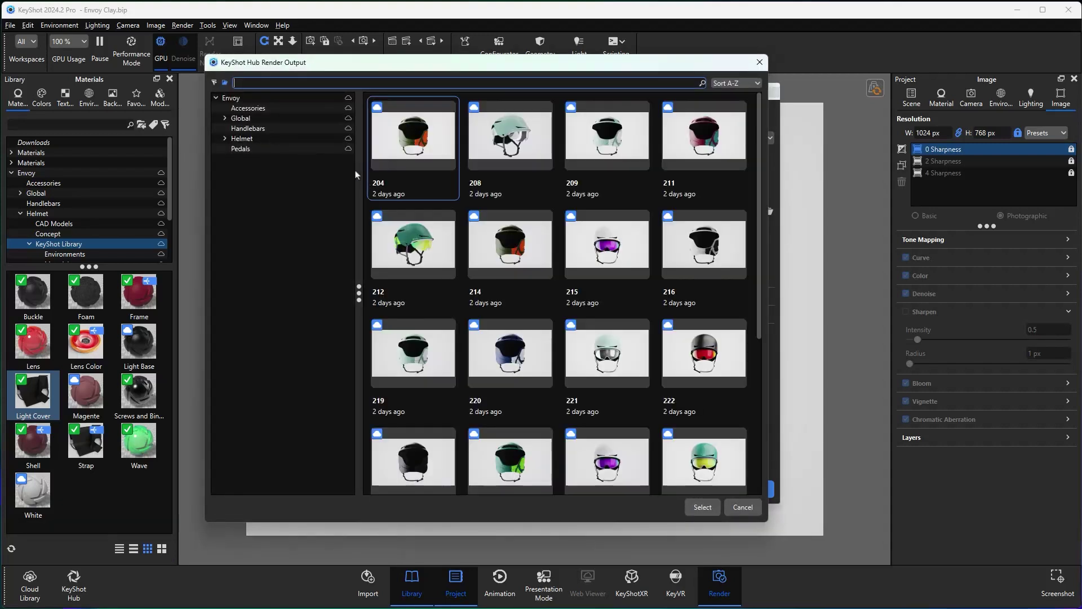
pyautogui.click(227, 140)
pyautogui.click(225, 138)
pyautogui.click(234, 170)
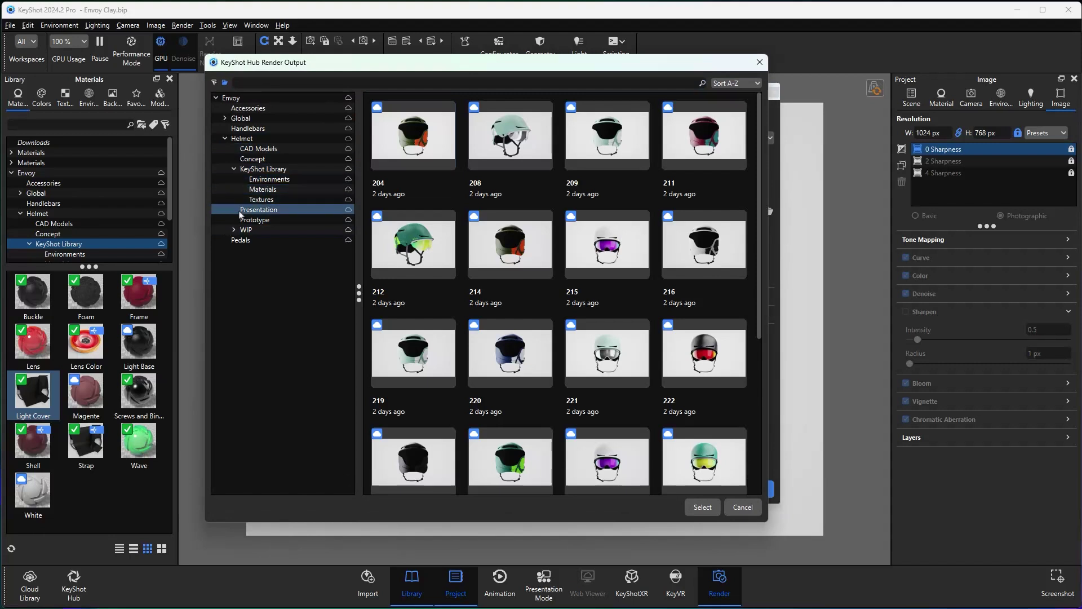
pyautogui.click(242, 212)
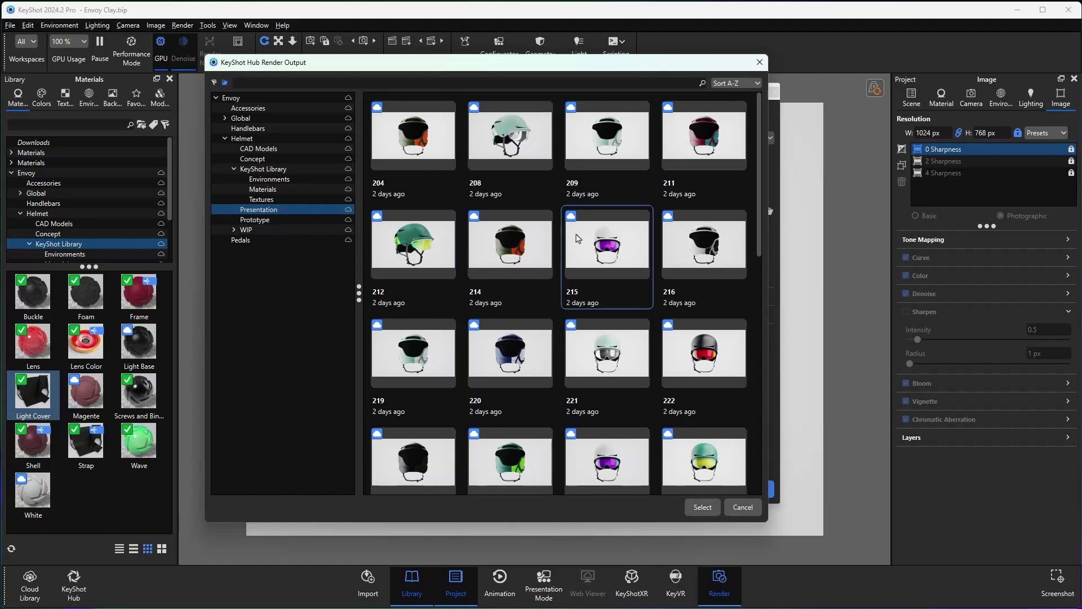
pyautogui.click(699, 506)
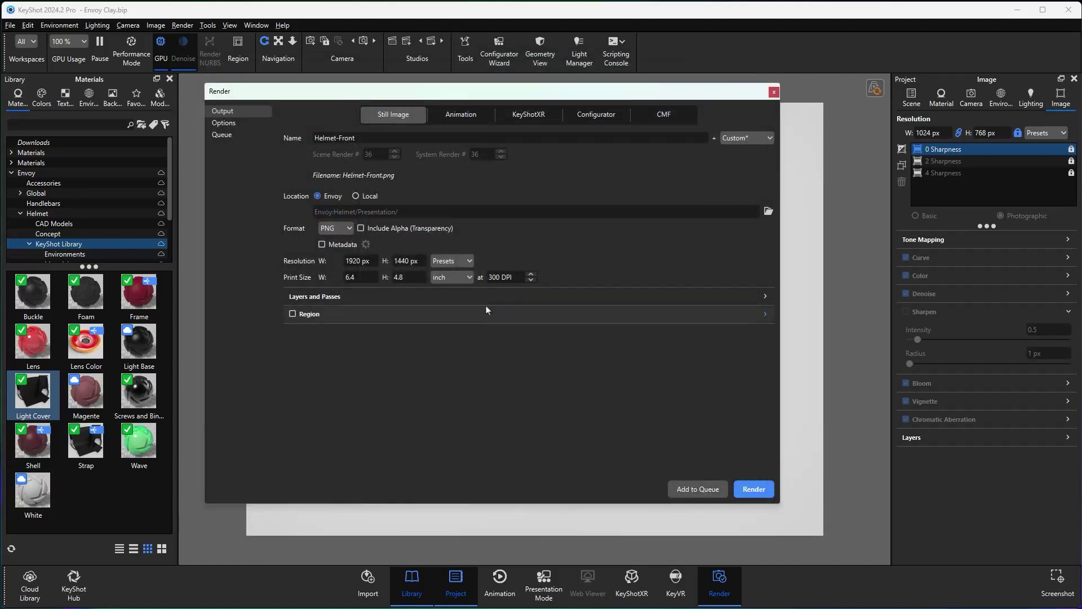
# - Limit the render time to 10 seconds and queue the 0, 2 and 4 Sharpness studios as one grouped render job
pyautogui.click(229, 123)
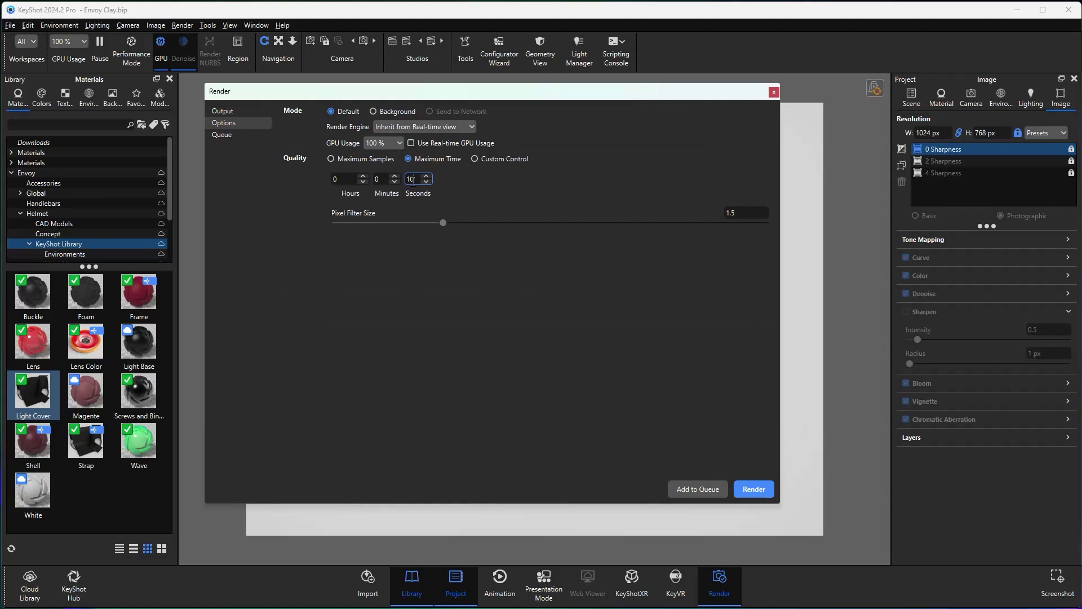
pyautogui.click(222, 135)
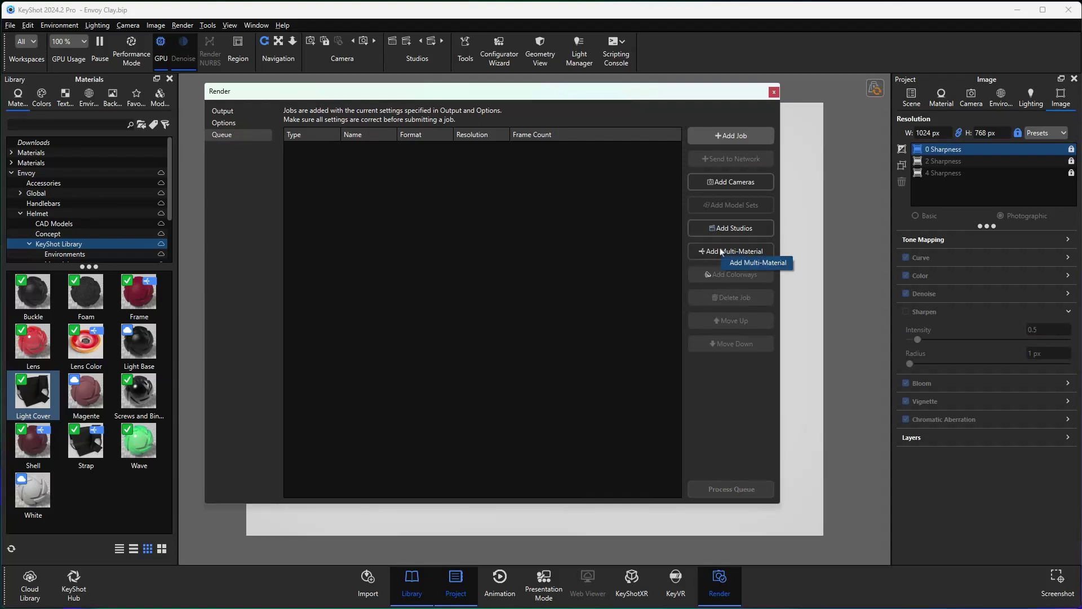
pyautogui.click(744, 228)
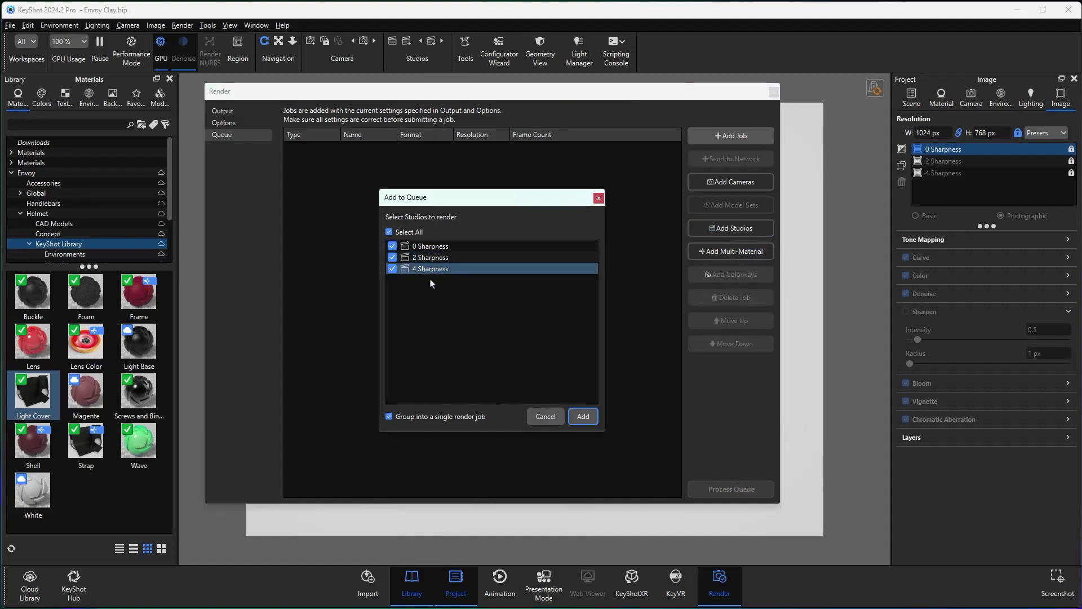
pyautogui.click(568, 415)
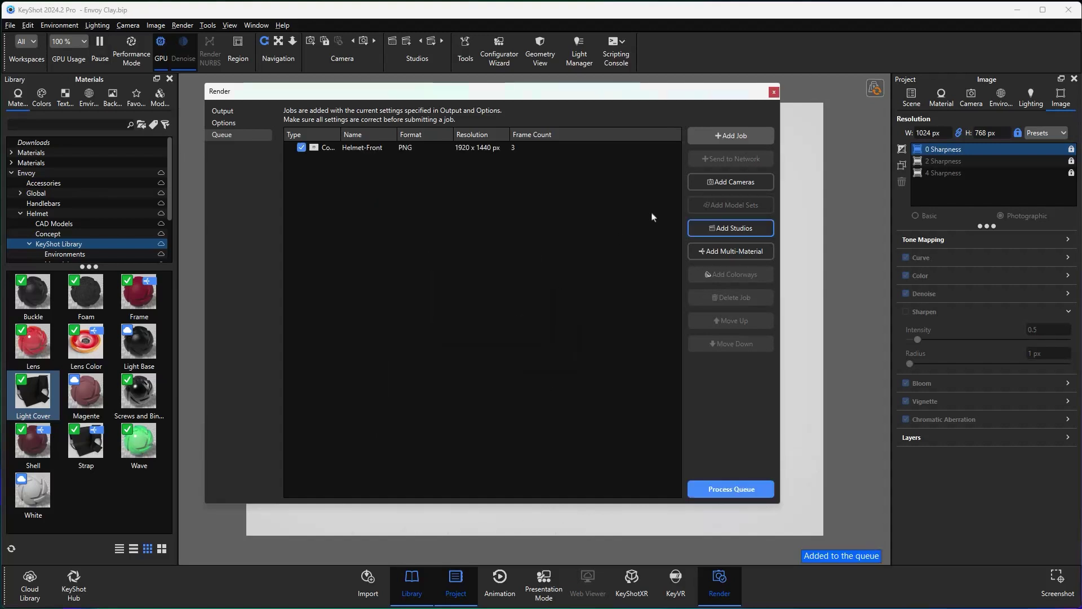
# - Process the render queue, moving the Render dialog and the render output window so the whole image can be seen
pyautogui.moveTo(676, 96); pyautogui.dragTo(471, 50)
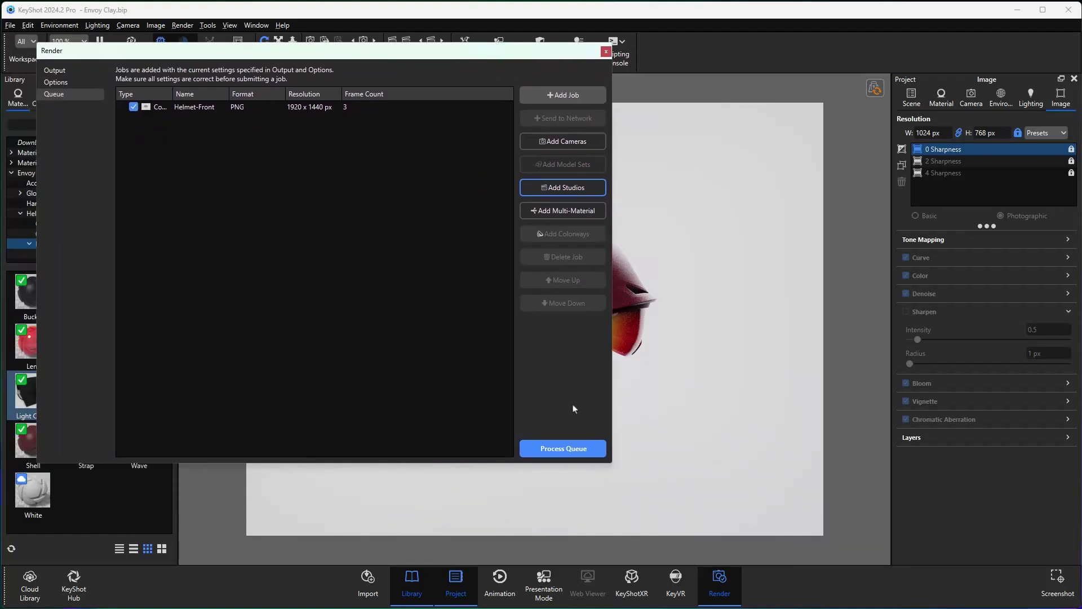
pyautogui.click(564, 448)
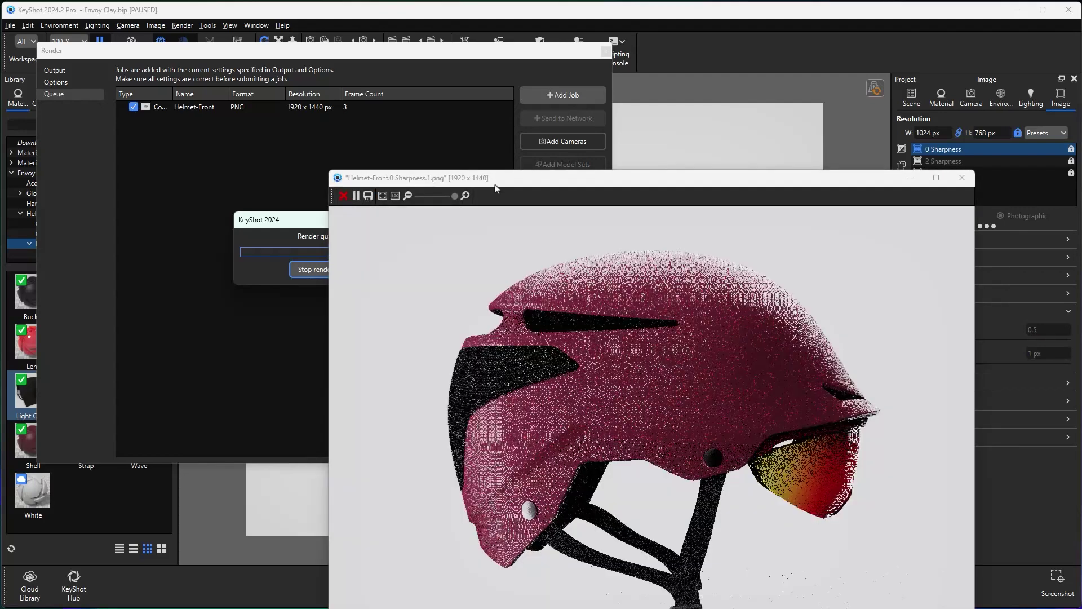
pyautogui.moveTo(496, 188); pyautogui.dragTo(379, 44)
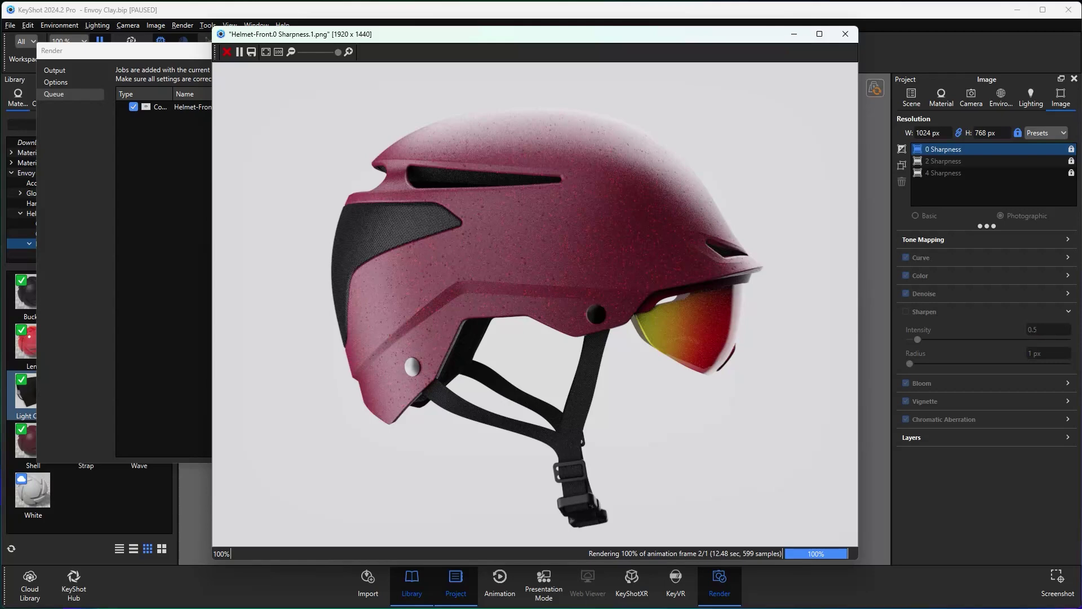
# - Switch to the Digizuite site in the browser, open the Helmet > Presentation folder, and refresh its assets
pyautogui.hotkey('alt', 'Tab')
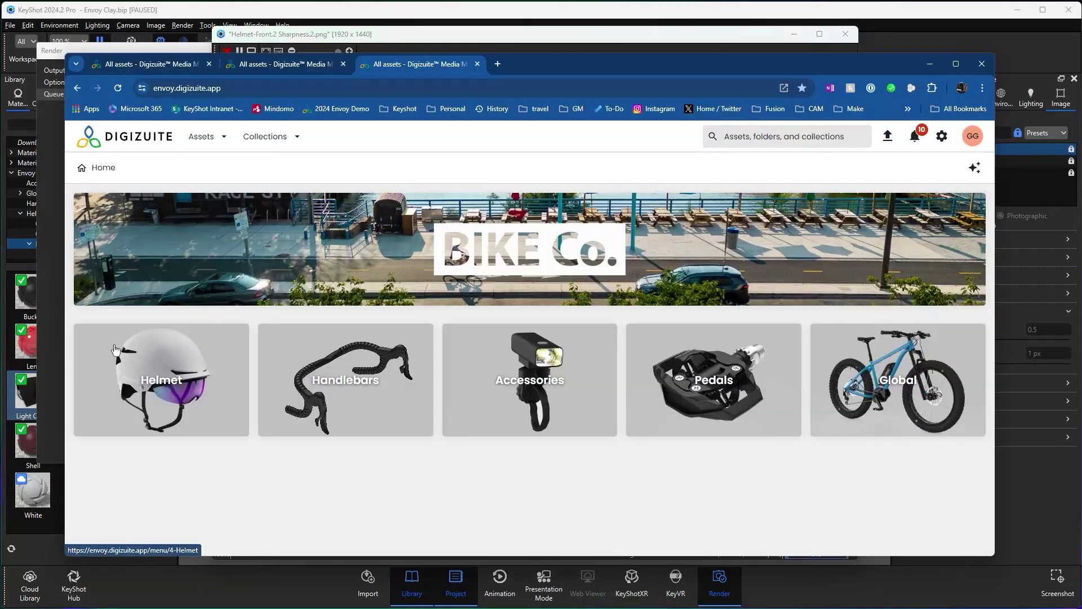
pyautogui.click(167, 367)
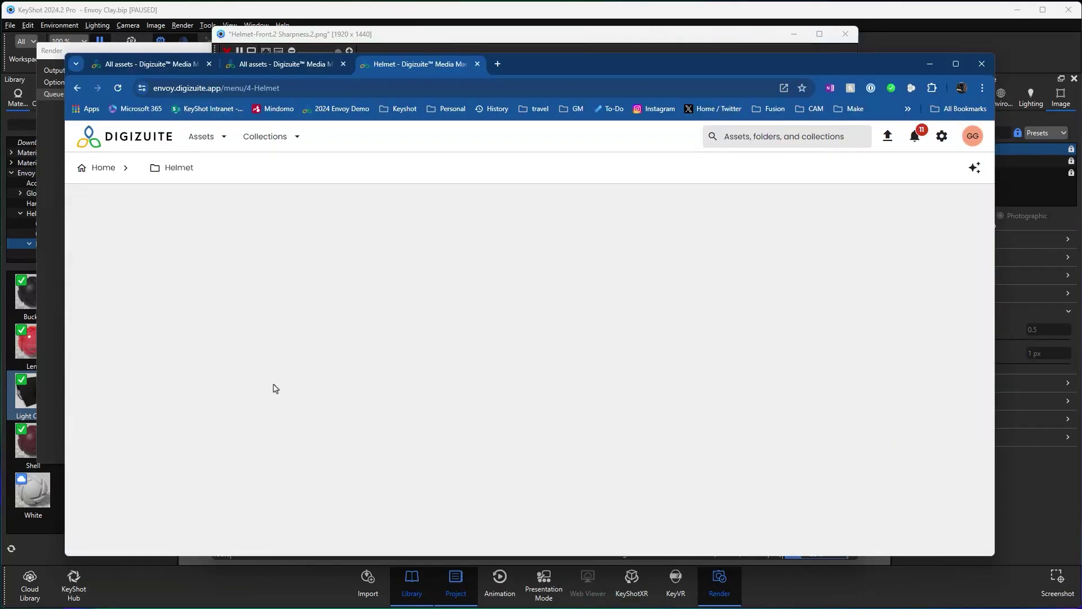
pyautogui.click(169, 167)
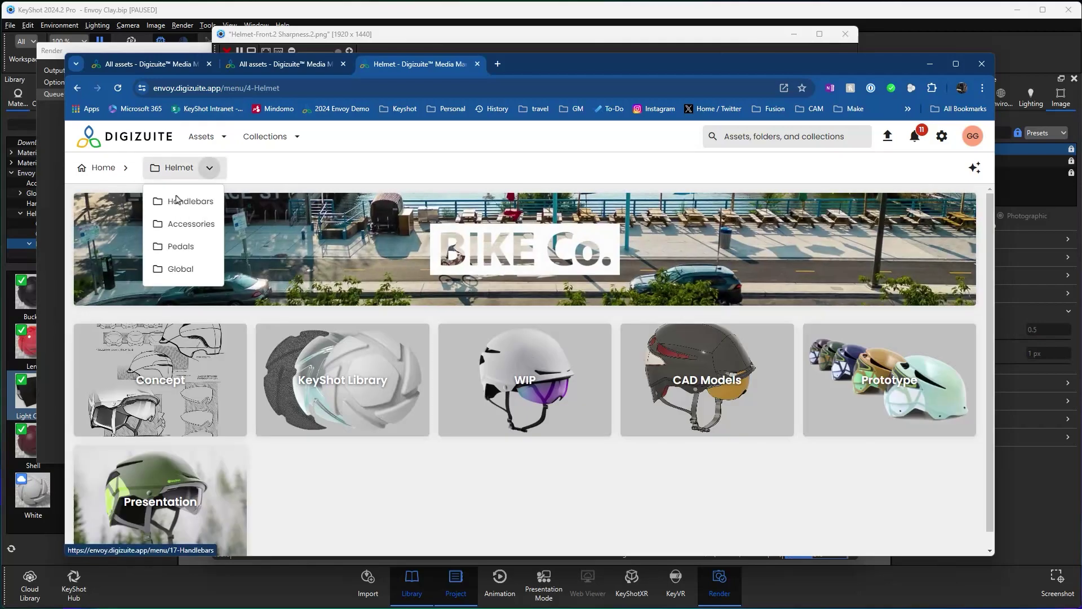
pyautogui.click(186, 246)
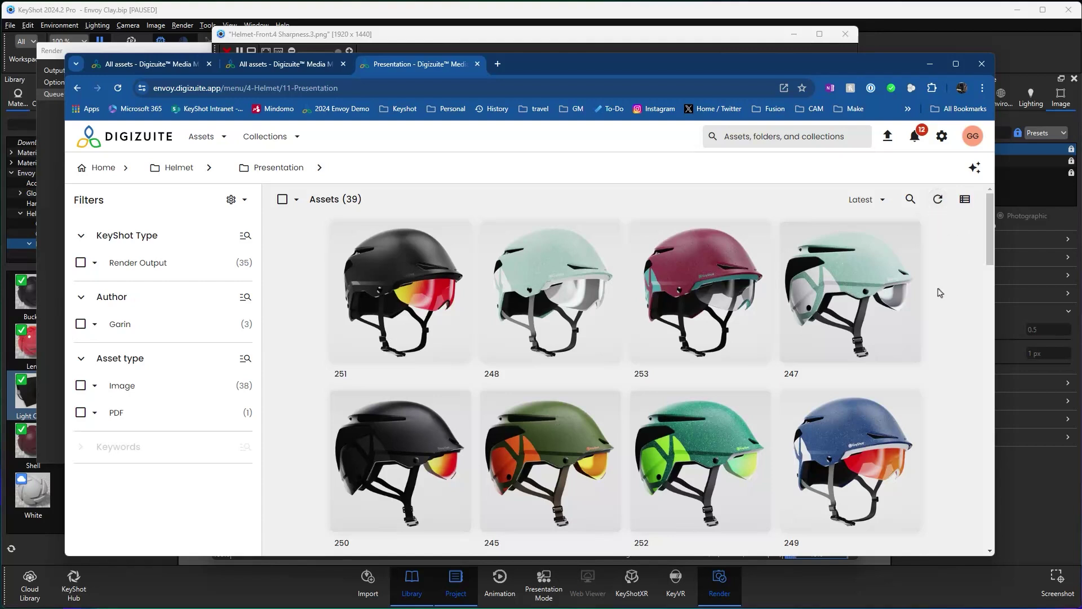
pyautogui.click(119, 89)
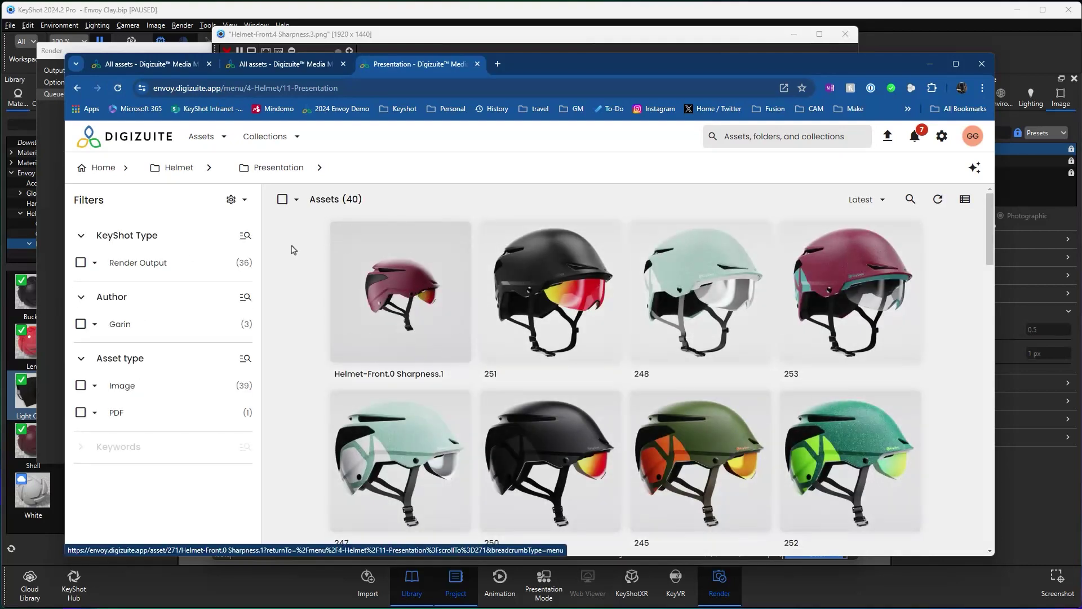
pyautogui.click(159, 165)
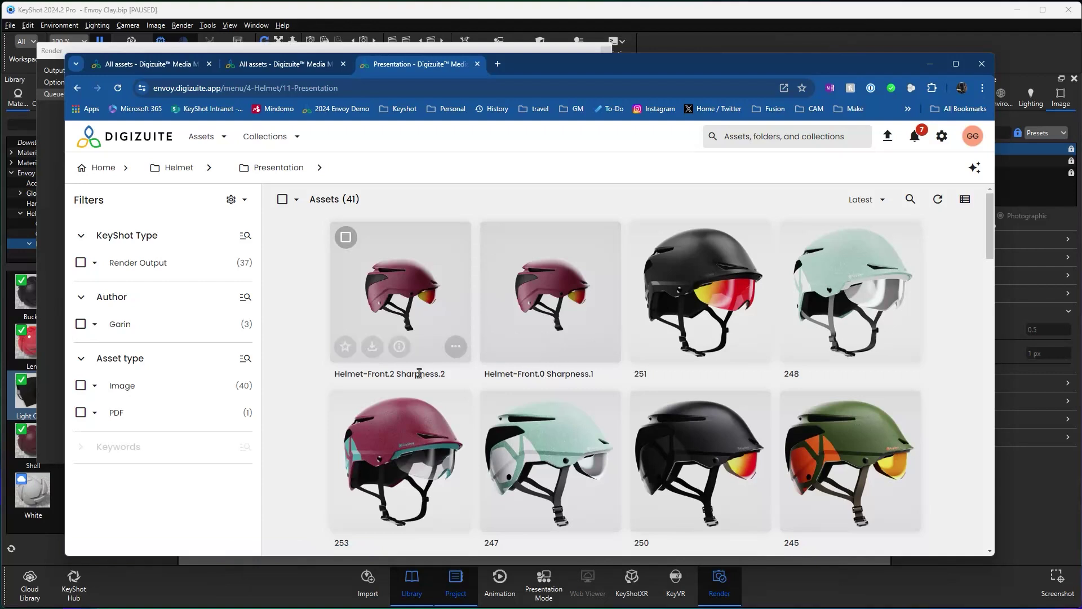
# - Select the Helmet-Front.0 Sharpness.1 and Helmet-Front.2 Sharpness.2 renders and open them in the image slider comparison
pyautogui.click(495, 237)
pyautogui.click(346, 236)
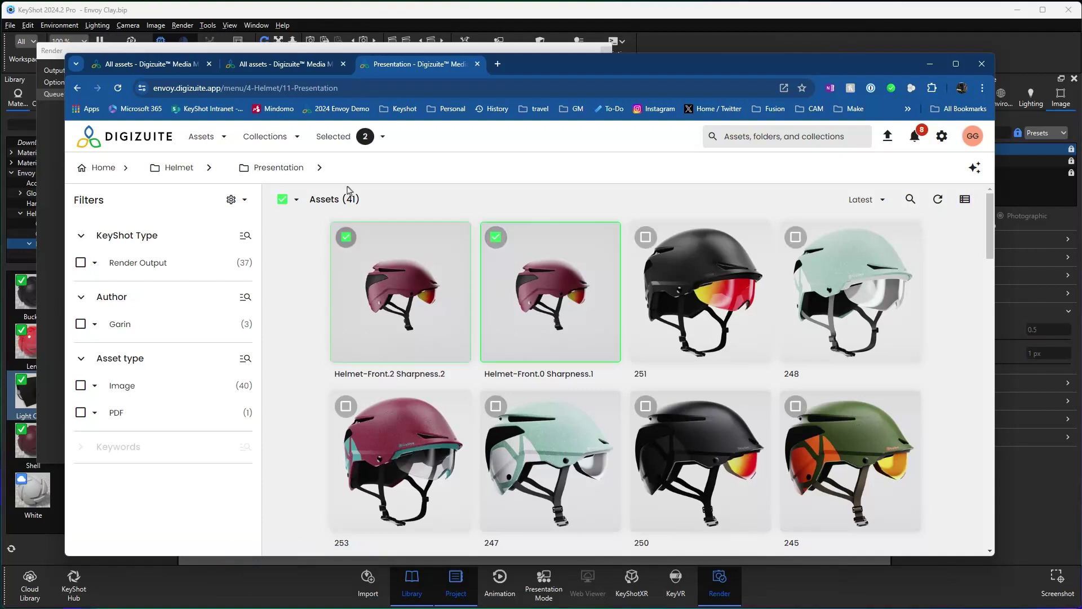
pyautogui.click(383, 136)
pyautogui.moveTo(357, 307)
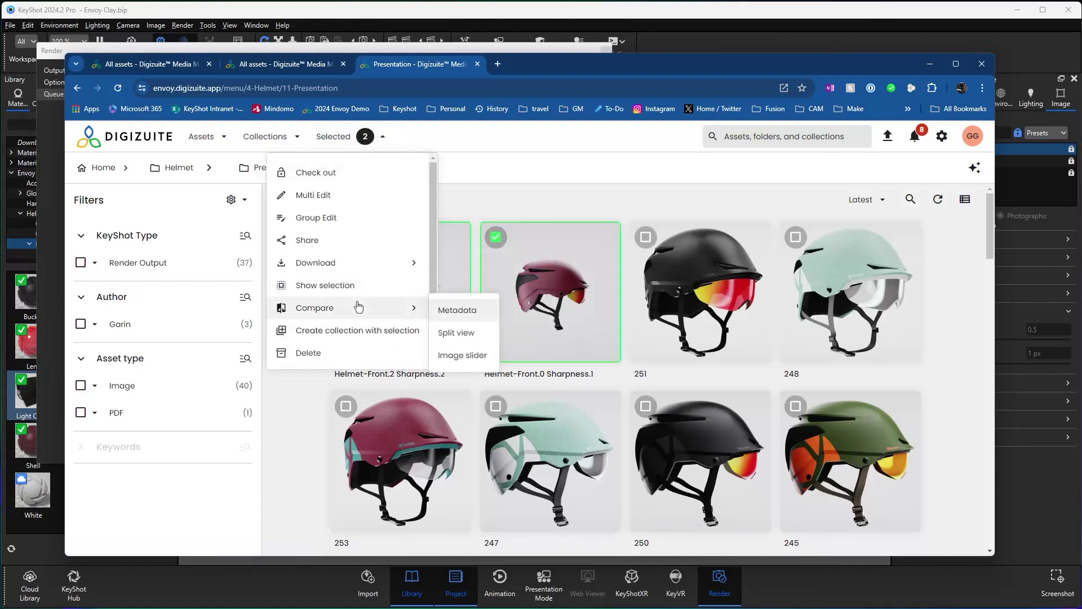
pyautogui.click(480, 354)
# - Sweep the comparison divider across the helmet to inspect sharpness, close the comparison, and refresh the Presentation assets
pyautogui.moveTo(530, 361)
pyautogui.mouseDown()
pyautogui.moveTo(515, 362)
pyautogui.moveTo(544, 356)
pyautogui.moveTo(512, 361)
pyautogui.moveTo(562, 350)
pyautogui.moveTo(515, 362)
pyautogui.moveTo(552, 358)
pyautogui.moveTo(529, 360)
pyautogui.mouseUp()
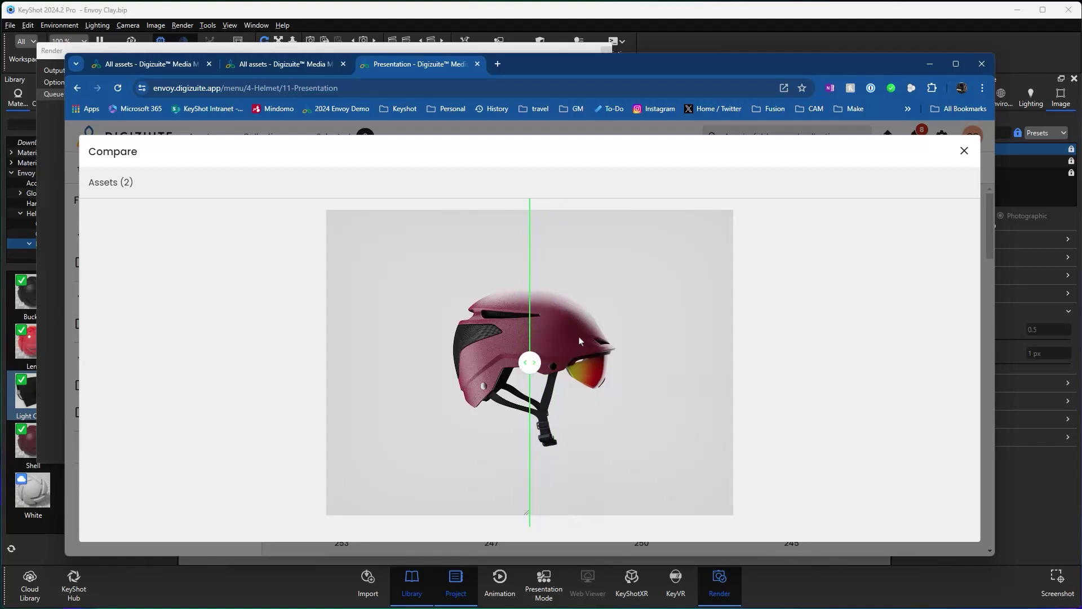
pyautogui.moveTo(528, 363); pyautogui.dragTo(467, 359)
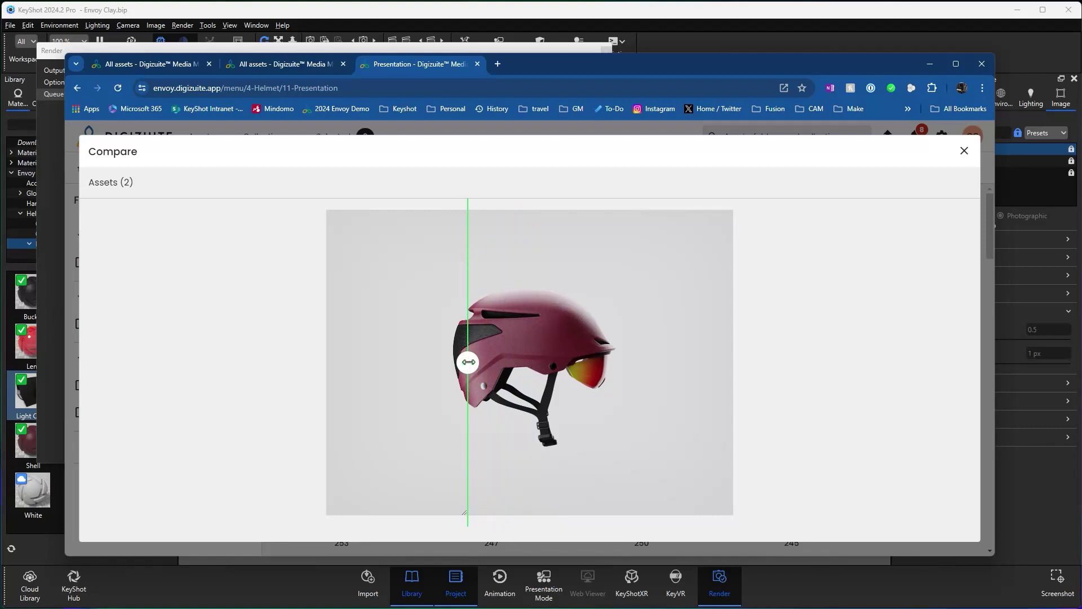
pyautogui.moveTo(468, 362); pyautogui.dragTo(501, 362)
pyautogui.click(962, 151)
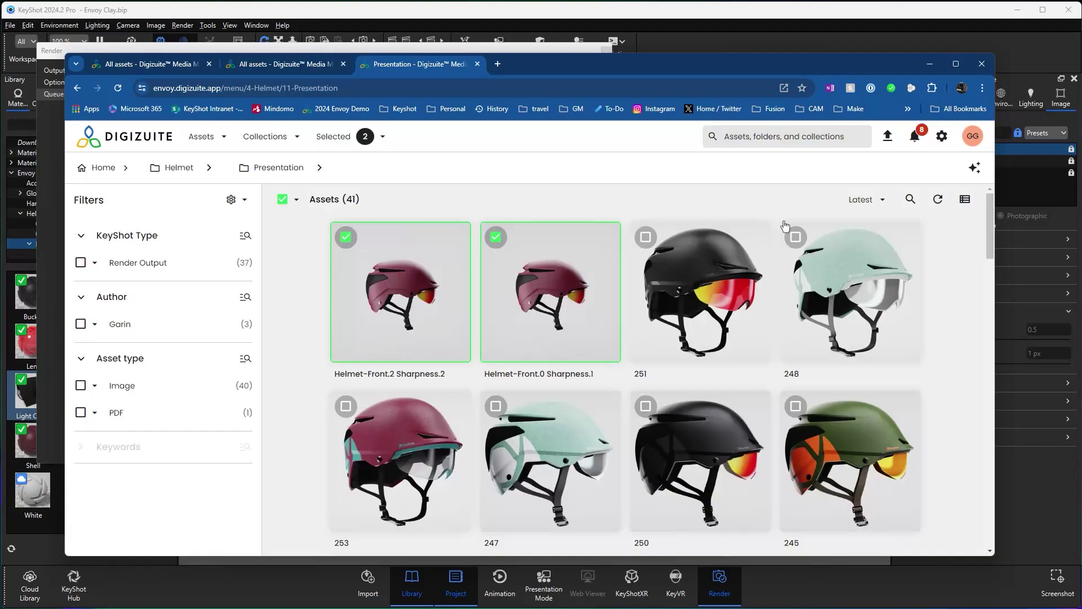
pyautogui.click(937, 199)
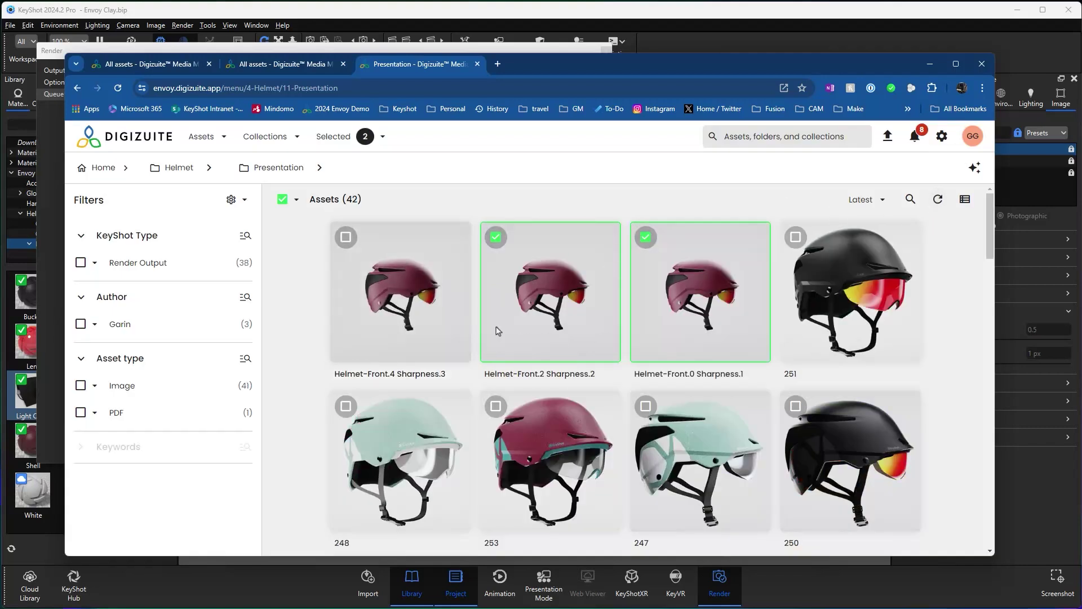
# - Compare the Helmet-Front.0 Sharpness.1 and Helmet-Front.4 Sharpness.3 renders with the image slider, inspect the helmet's sharpness, and close the comparison
pyautogui.click(496, 237)
pyautogui.click(345, 236)
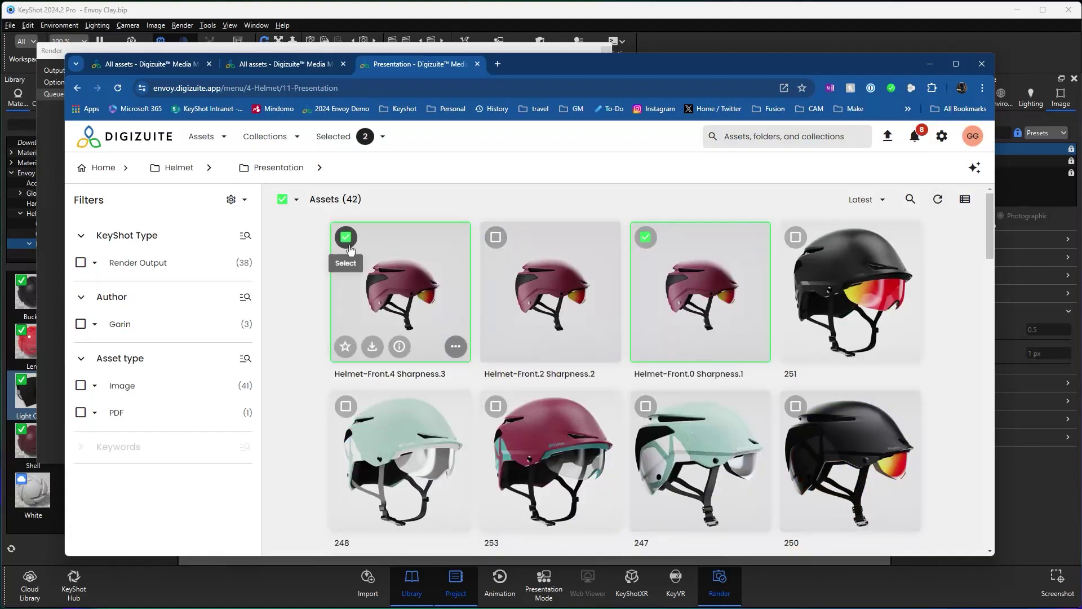
pyautogui.click(361, 137)
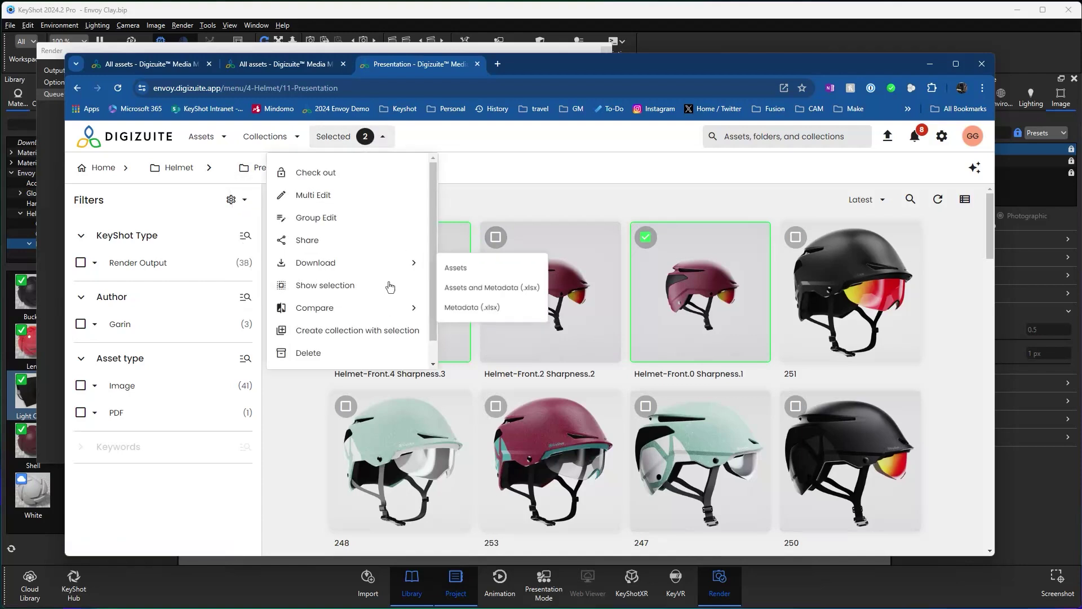
pyautogui.moveTo(349, 316)
pyautogui.click(456, 355)
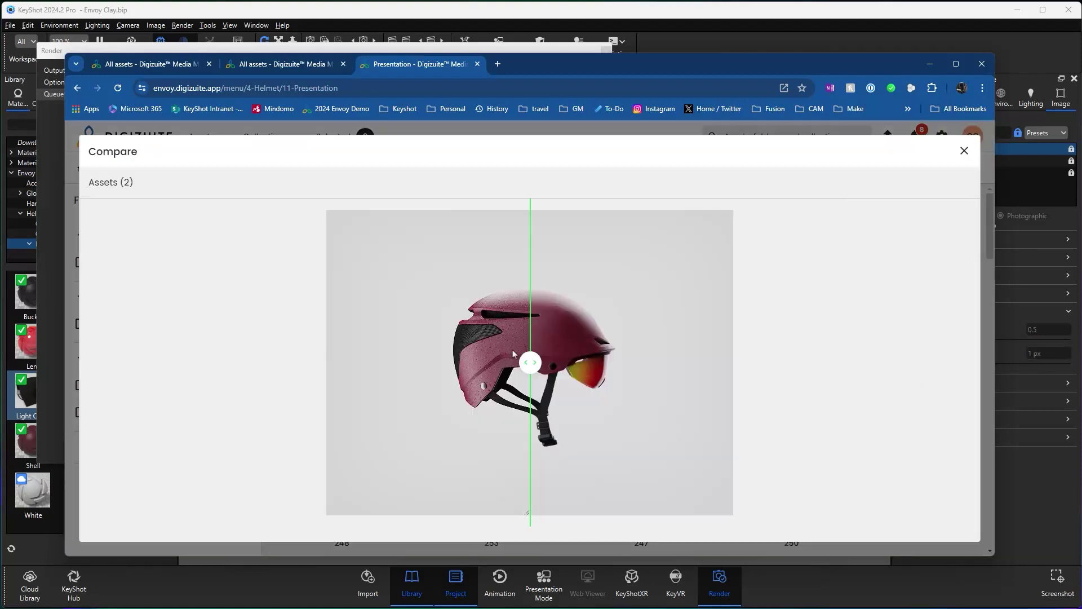
pyautogui.moveTo(530, 362)
pyautogui.mouseDown()
pyautogui.moveTo(472, 355)
pyautogui.moveTo(542, 358)
pyautogui.moveTo(465, 358)
pyautogui.moveTo(519, 362)
pyautogui.mouseUp()
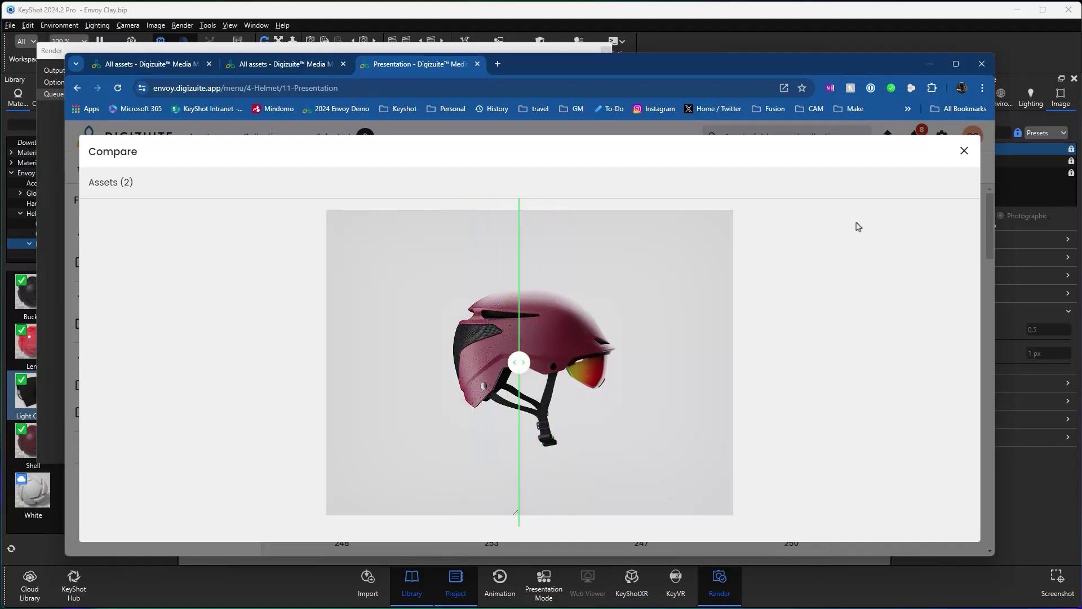
pyautogui.click(963, 151)
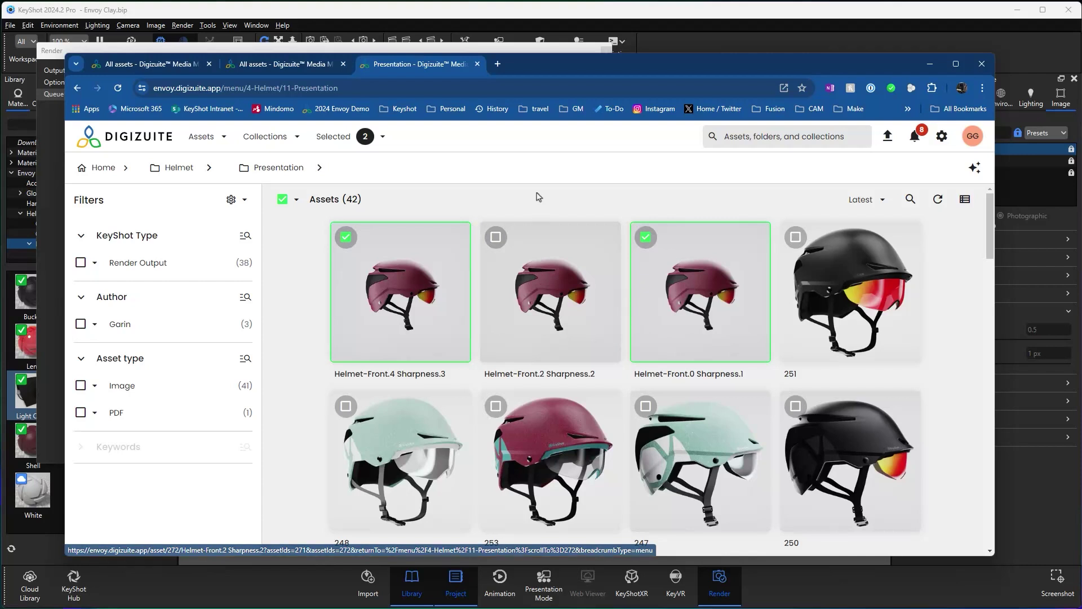
# - Change the selection to Helmet-Front.0 Sharpness.1 and Helmet-Front.2 Sharpness.2 and open both in Multi Edit
pyautogui.click(344, 238)
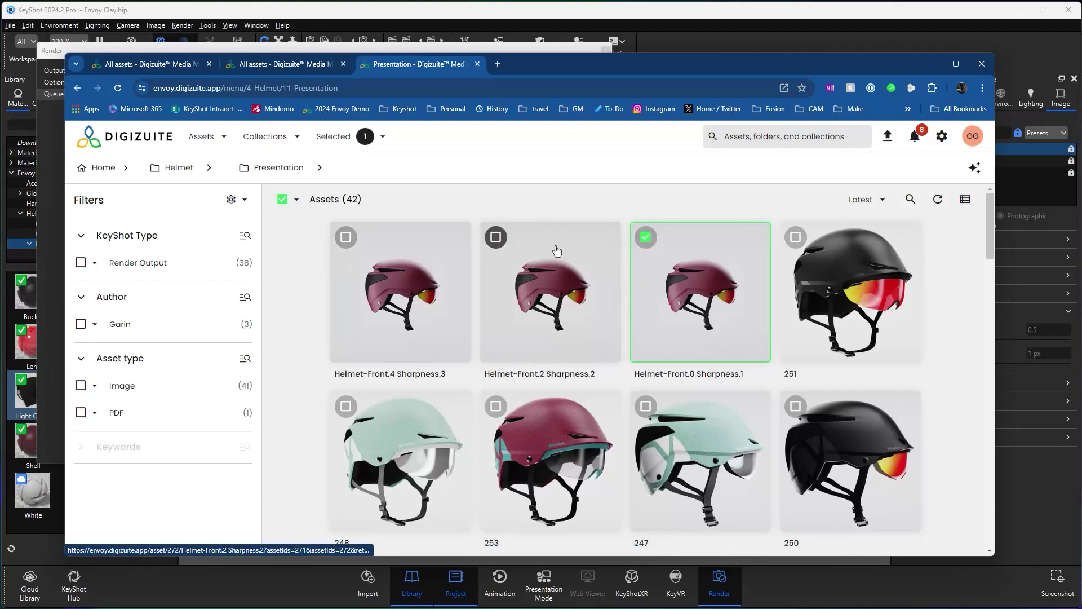
pyautogui.click(495, 237)
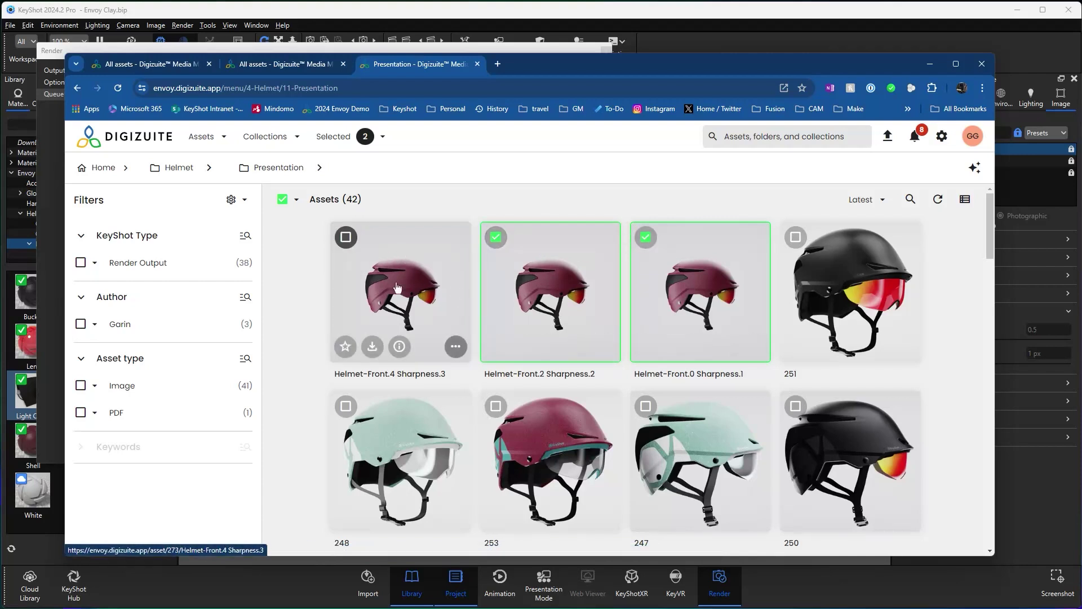
pyautogui.click(382, 136)
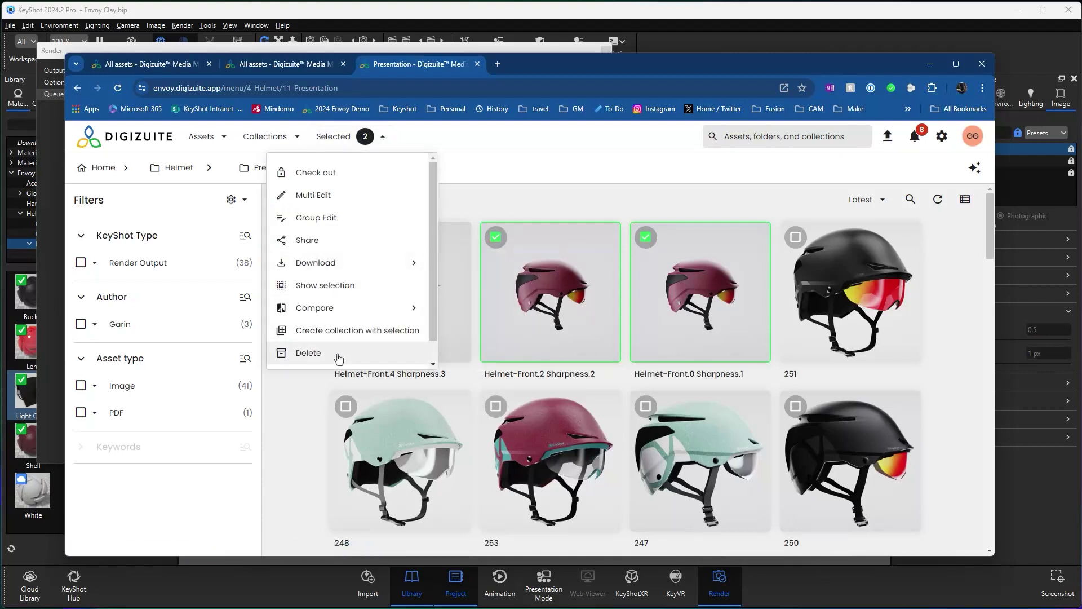
pyautogui.click(313, 195)
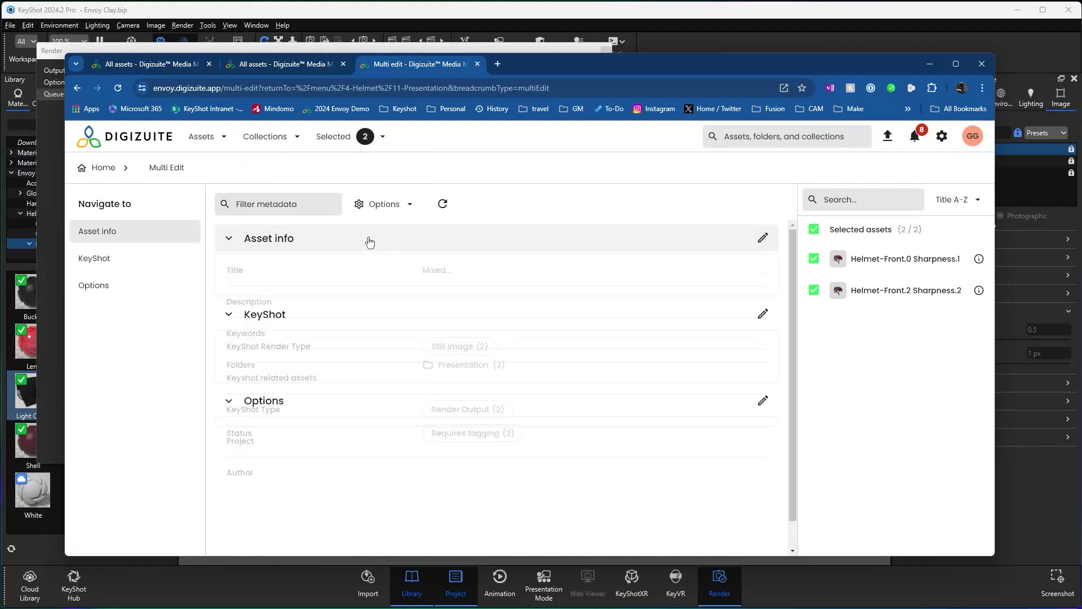
# - Replace the Requires tagging status of both selected renders with Expired and save the metadata changes
pyautogui.scroll(-5, 334, 303)
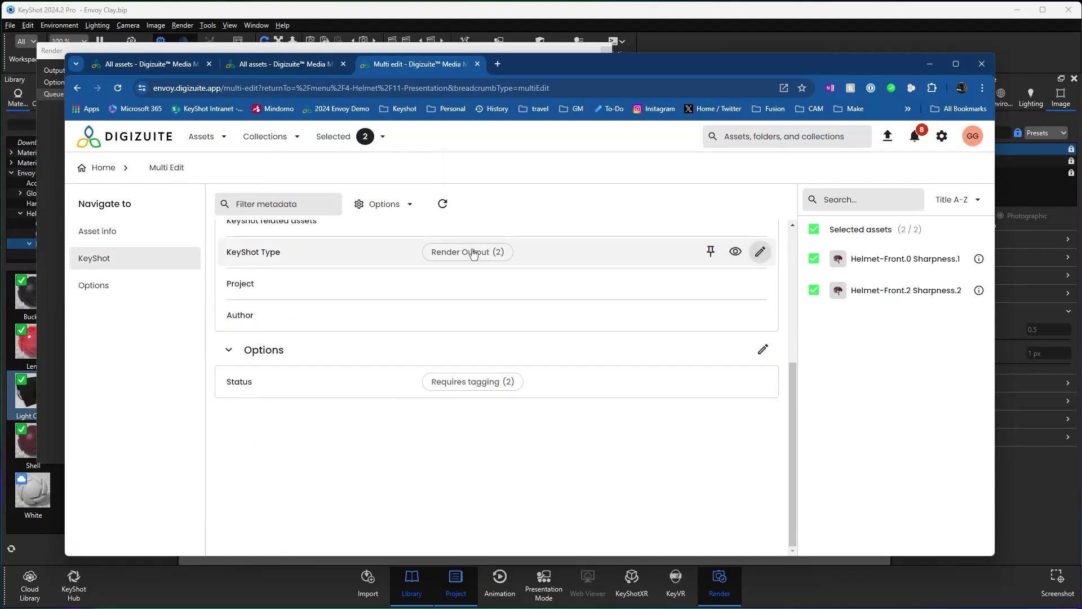
pyautogui.click(468, 382)
pyautogui.click(510, 390)
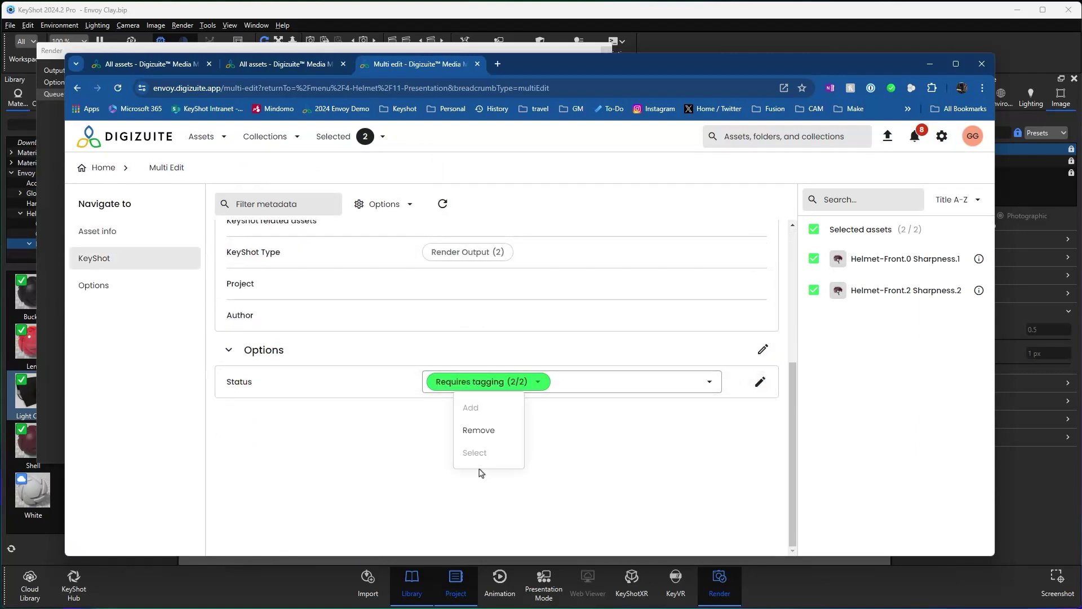
pyautogui.click(481, 470)
pyautogui.click(495, 389)
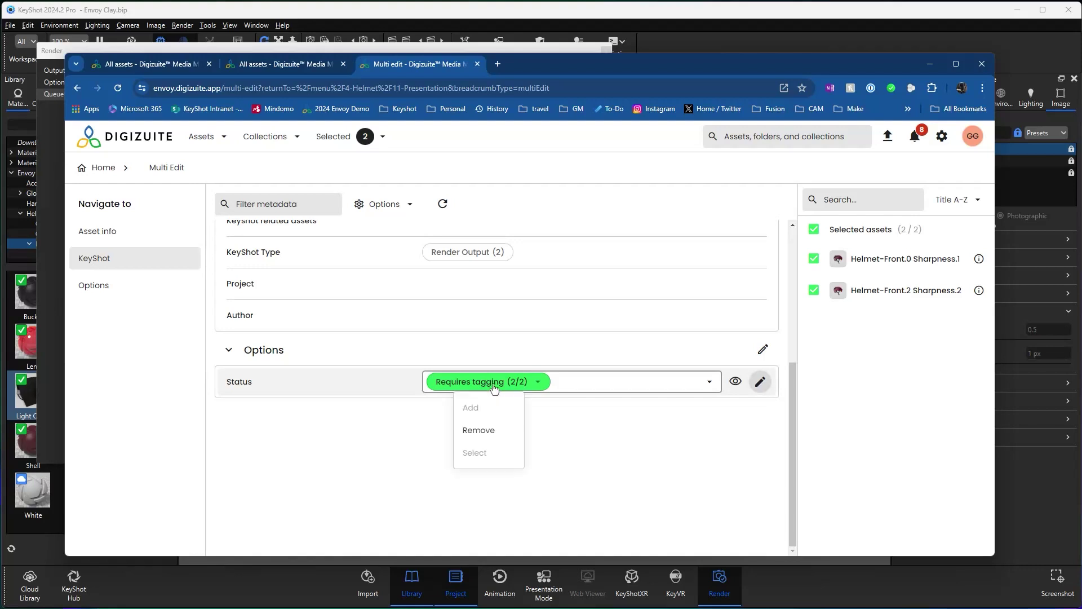
pyautogui.click(466, 302)
pyautogui.scroll(1, 461, 305)
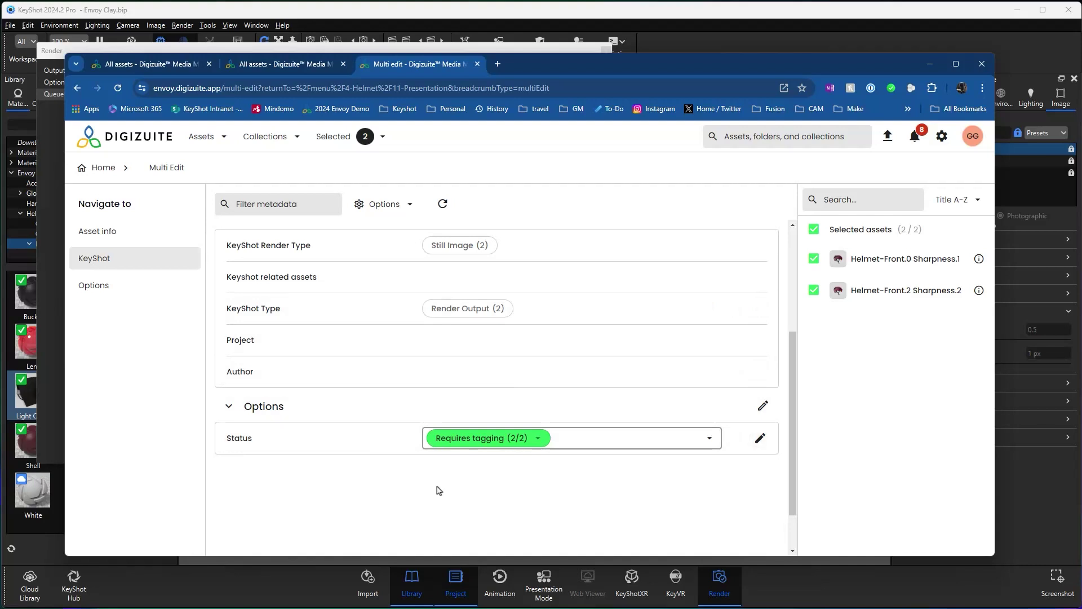
pyautogui.click(476, 454)
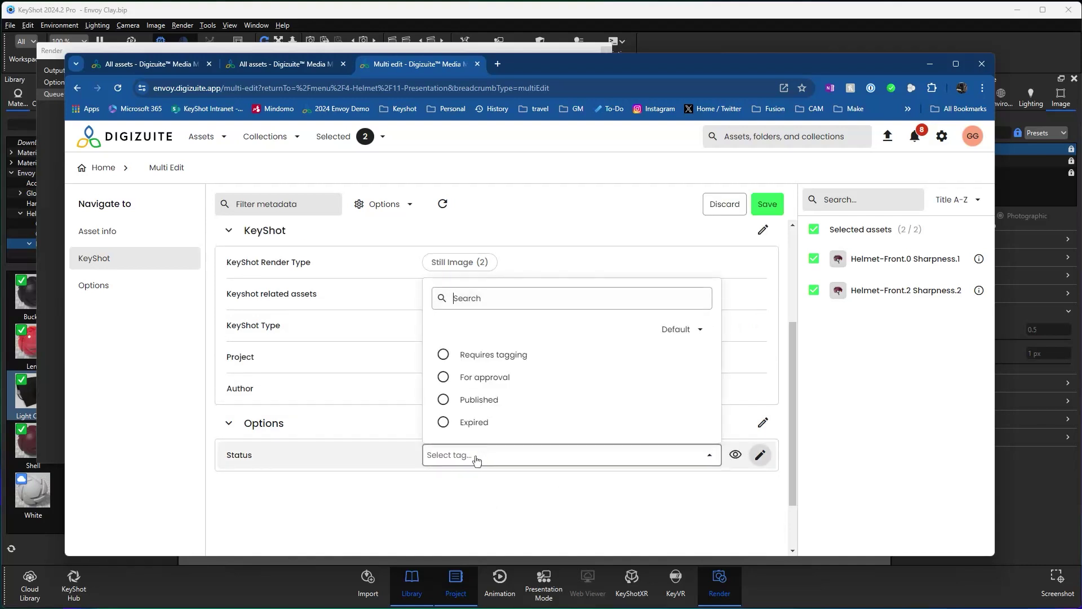
pyautogui.click(443, 422)
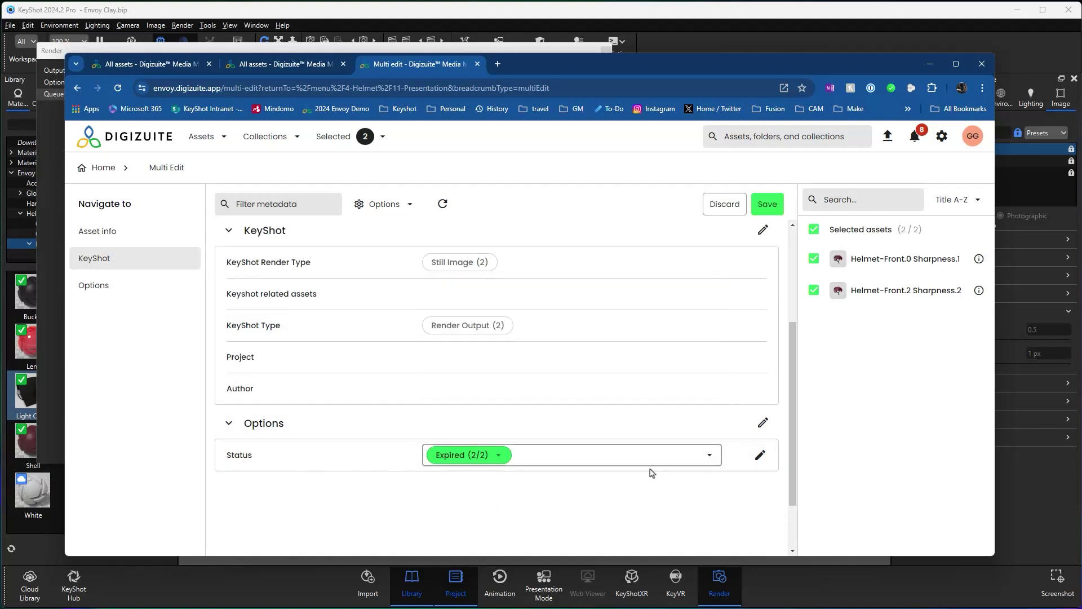
pyautogui.click(769, 208)
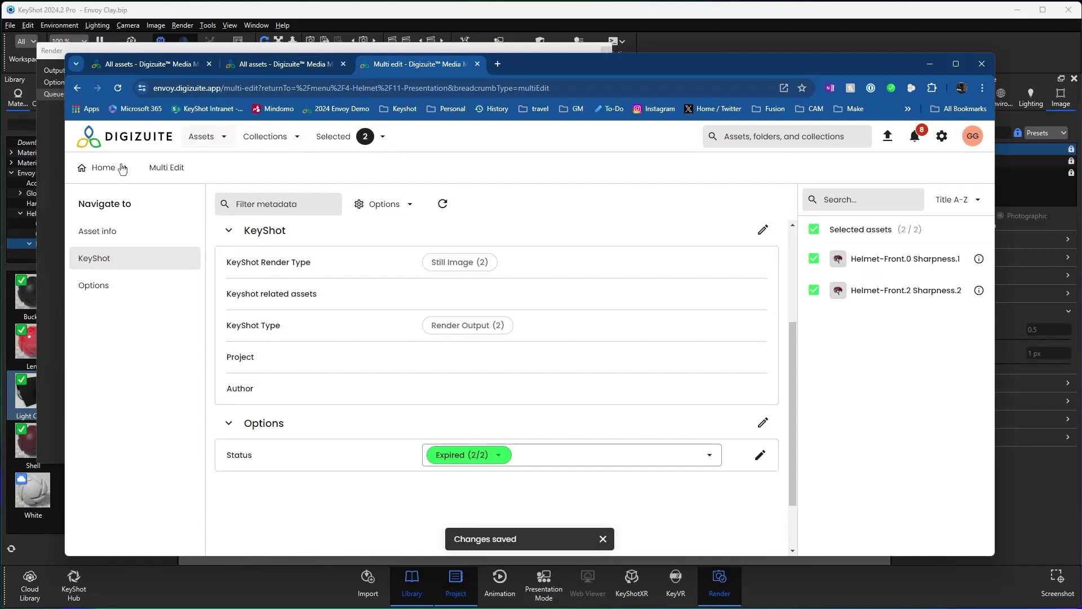
# - Open the Envoy 2004 scene from the Helmet > WIP > Scenes folder and view its related assets
pyautogui.click(97, 168)
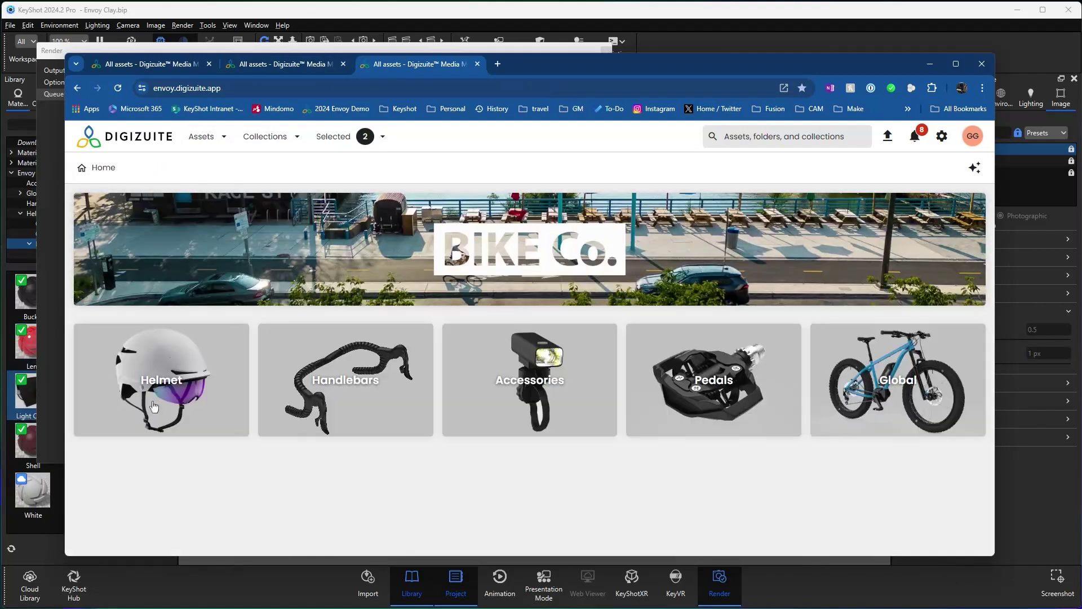
pyautogui.click(178, 405)
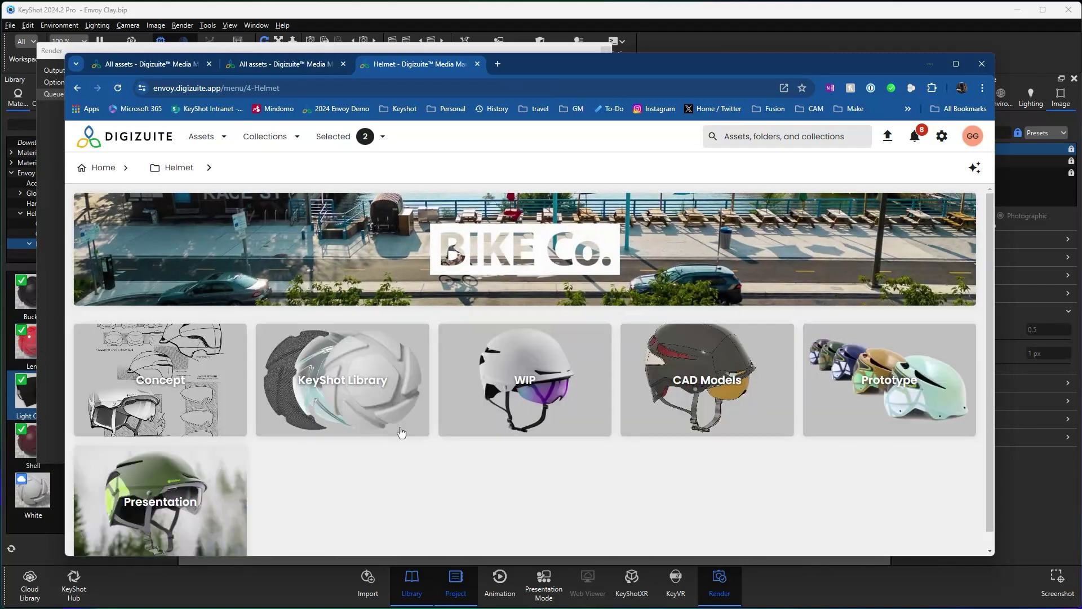
pyautogui.scroll(-1, 324, 419)
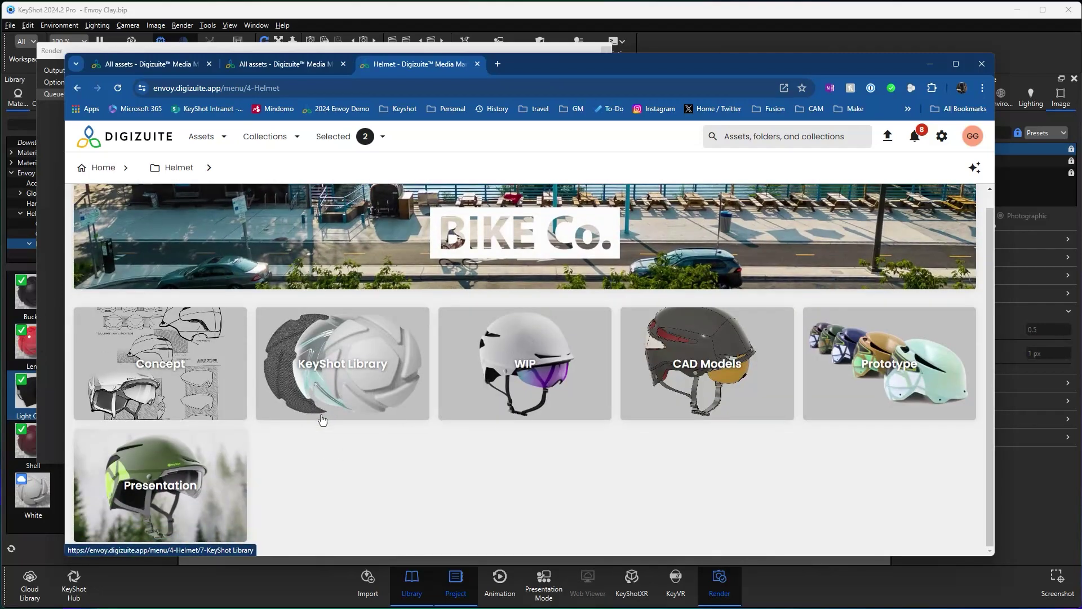
pyautogui.click(567, 371)
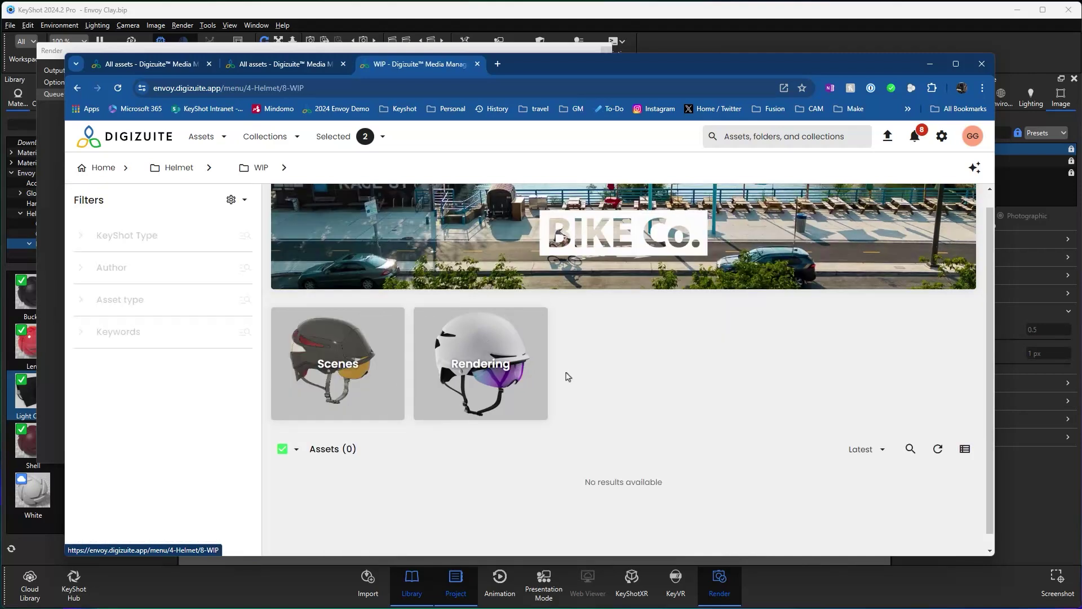
pyautogui.click(353, 363)
pyautogui.scroll(-3, 524, 349)
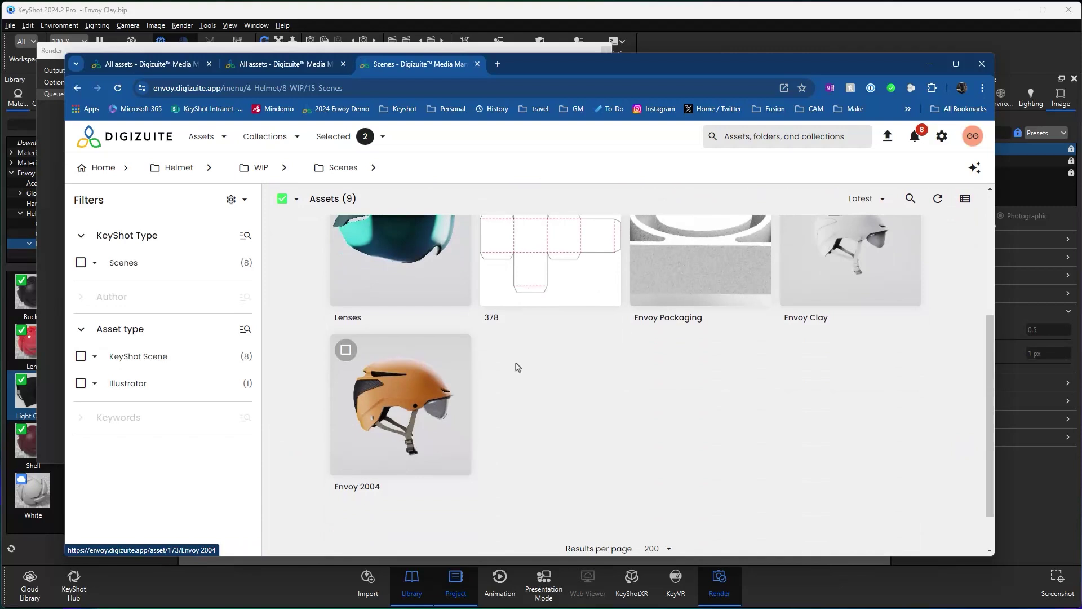
pyautogui.click(417, 398)
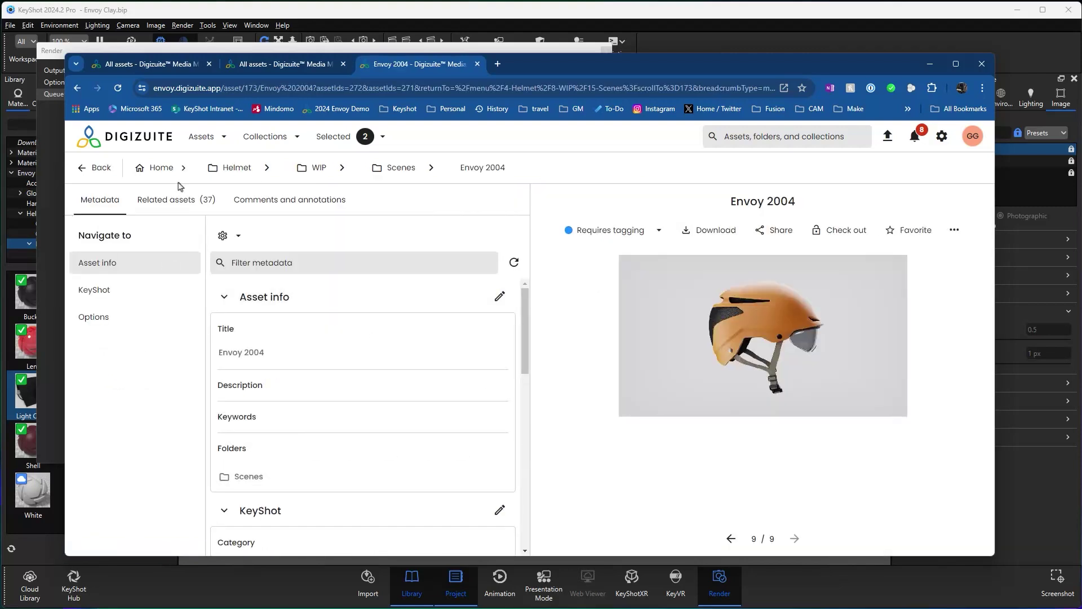
pyautogui.click(164, 200)
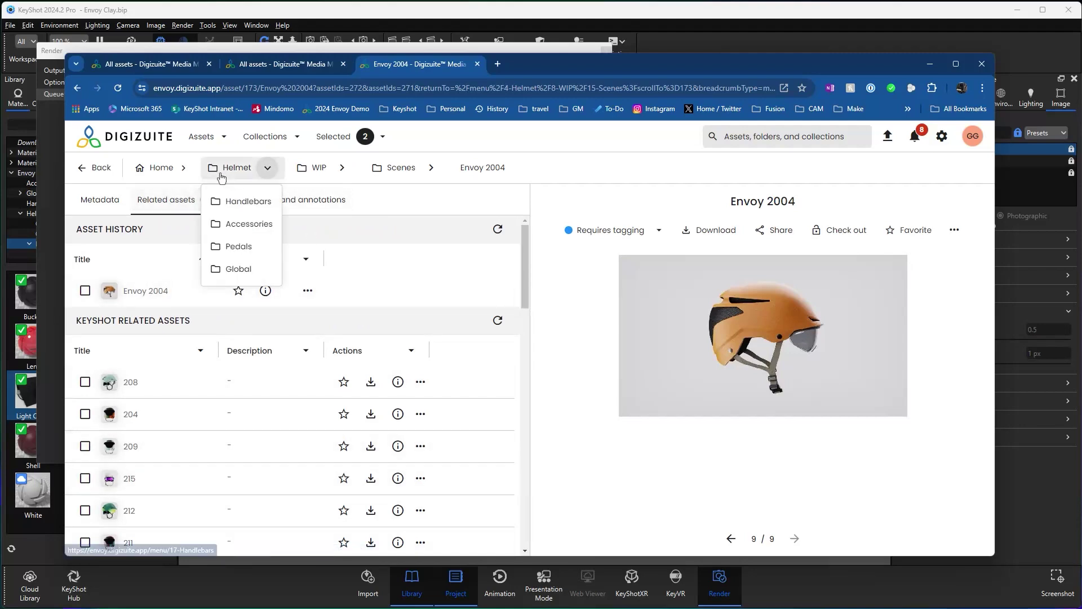
# - Return to the WIP > Scenes folder, open the Envoy Clay scene, and view its related assets
pyautogui.click(317, 168)
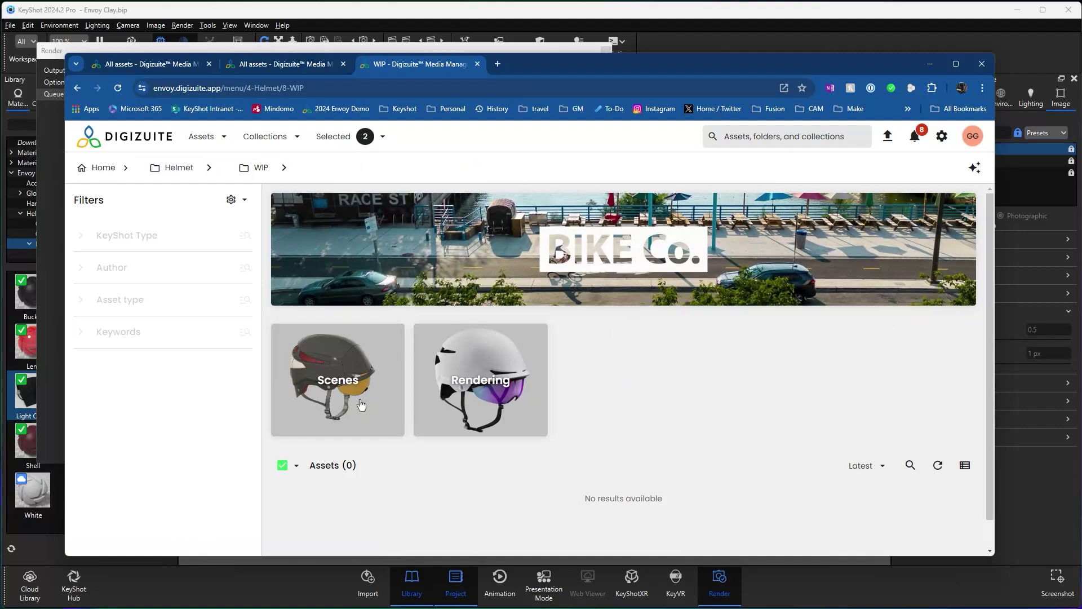
pyautogui.click(361, 405)
pyautogui.click(856, 459)
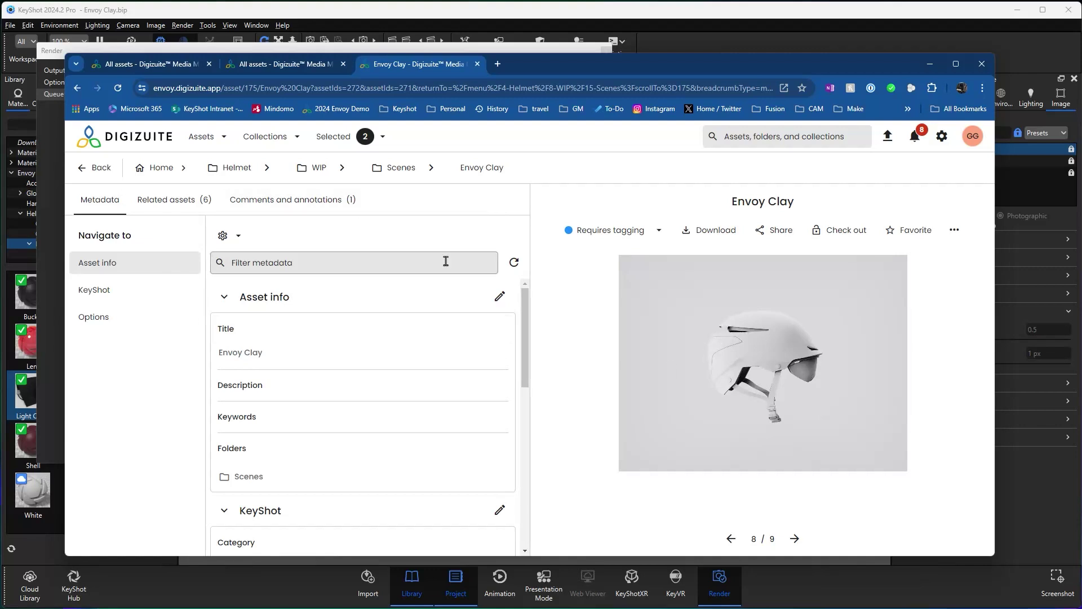
pyautogui.click(254, 210)
pyautogui.click(188, 201)
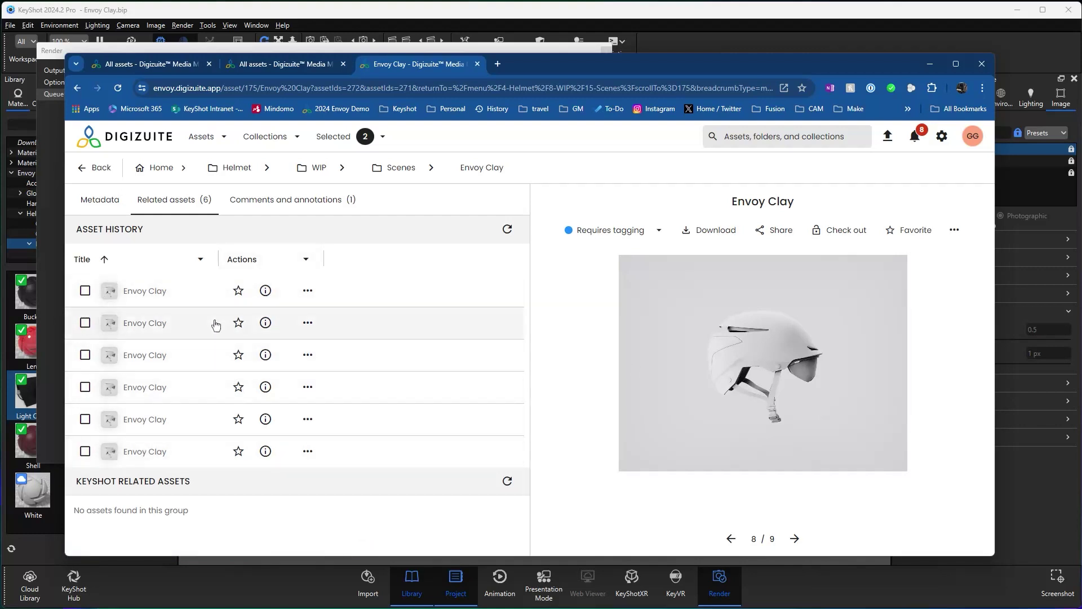
# - Show the Upload date column in Envoy Clay's asset history and look at the actions available for the oldest version
pyautogui.click(308, 419)
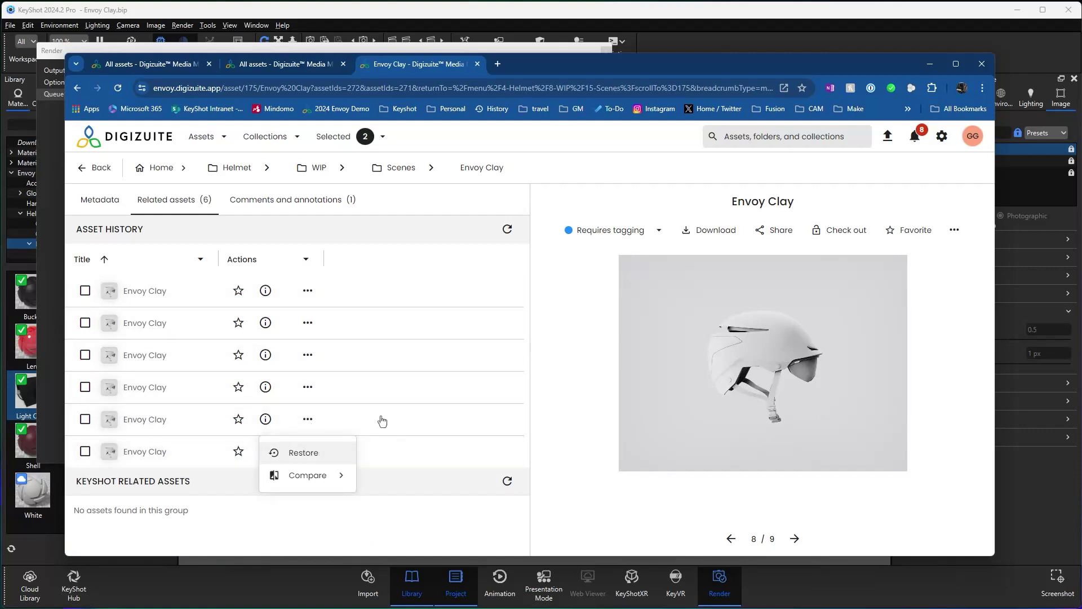
pyautogui.click(369, 264)
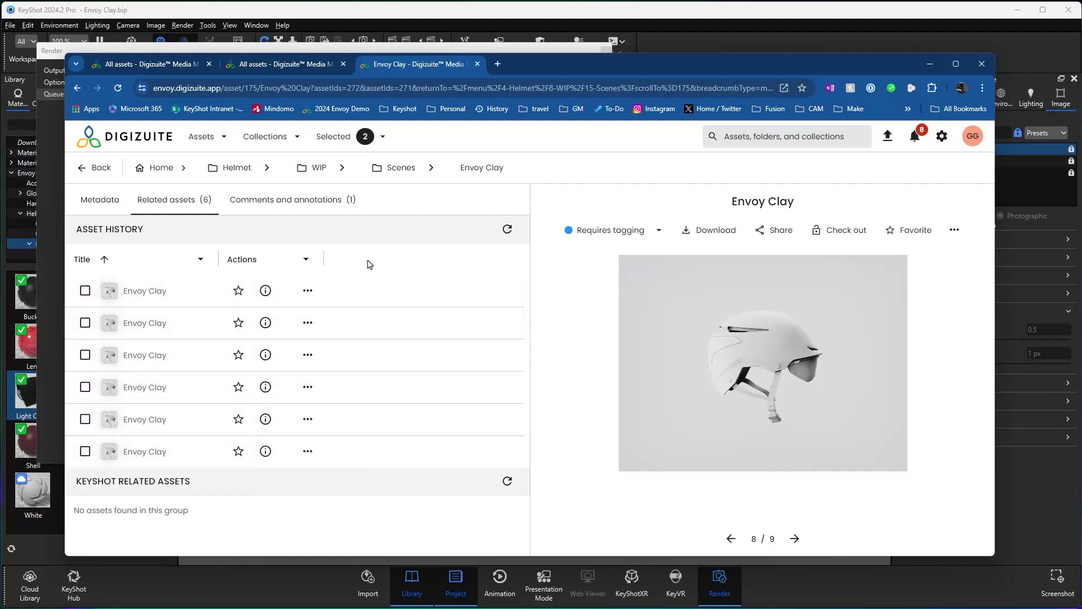
pyautogui.click(200, 260)
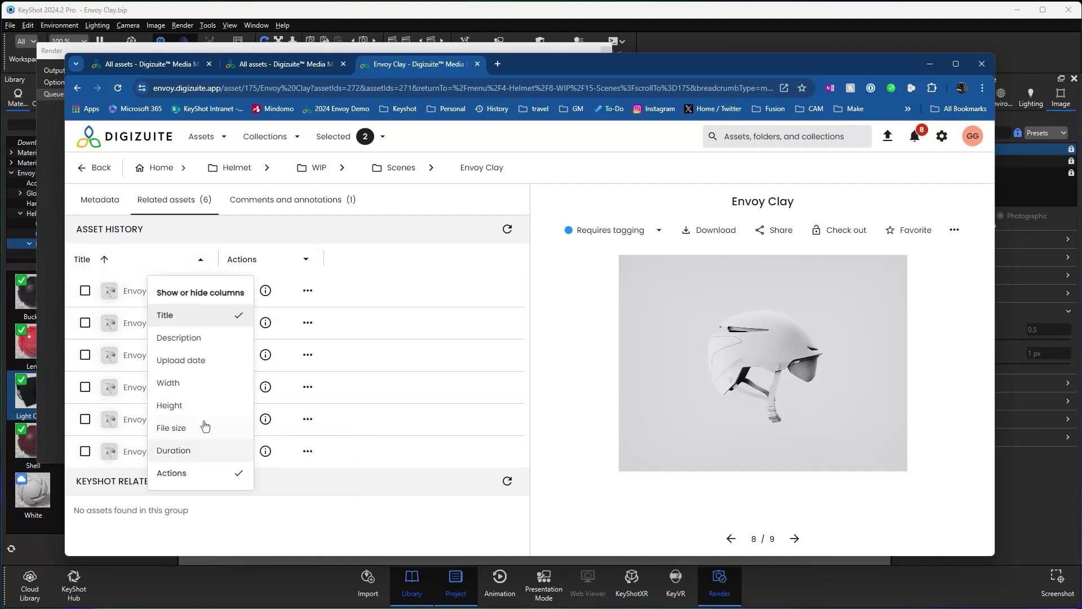
pyautogui.click(195, 362)
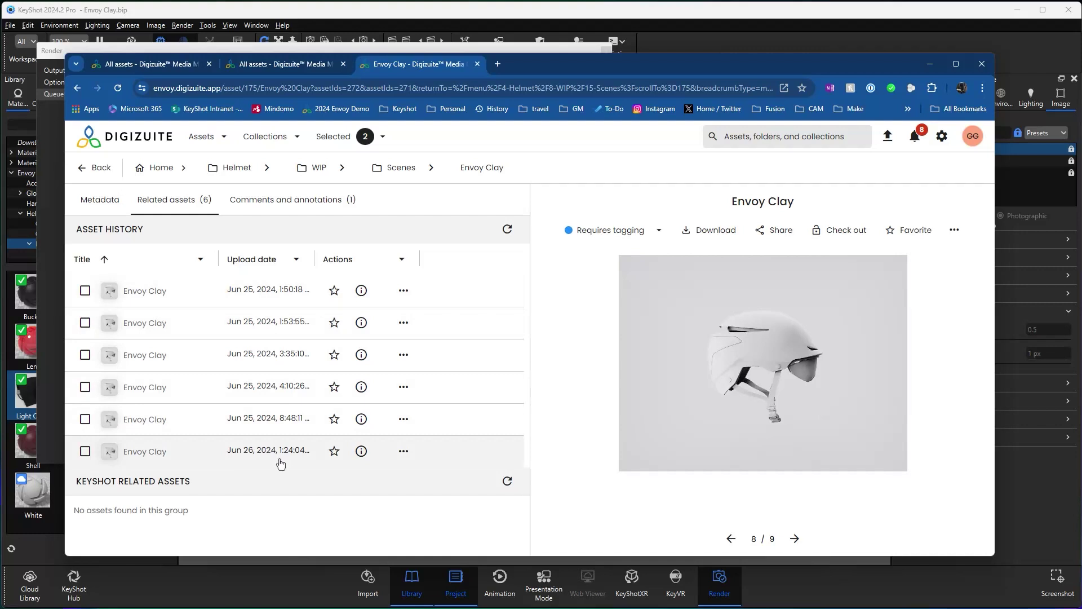
pyautogui.click(403, 289)
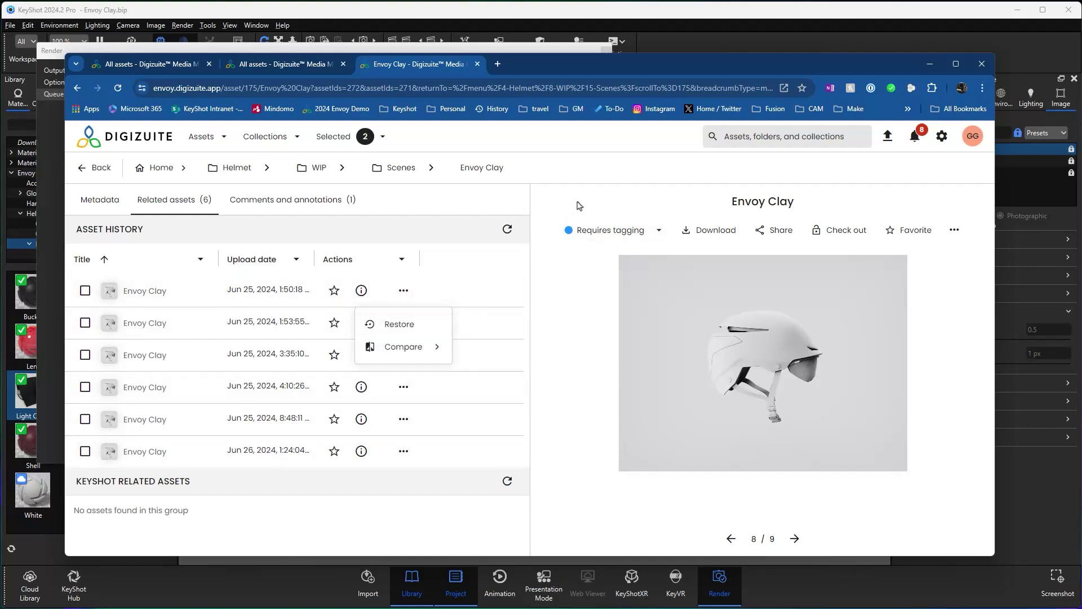
pyautogui.click(503, 240)
pyautogui.click(502, 238)
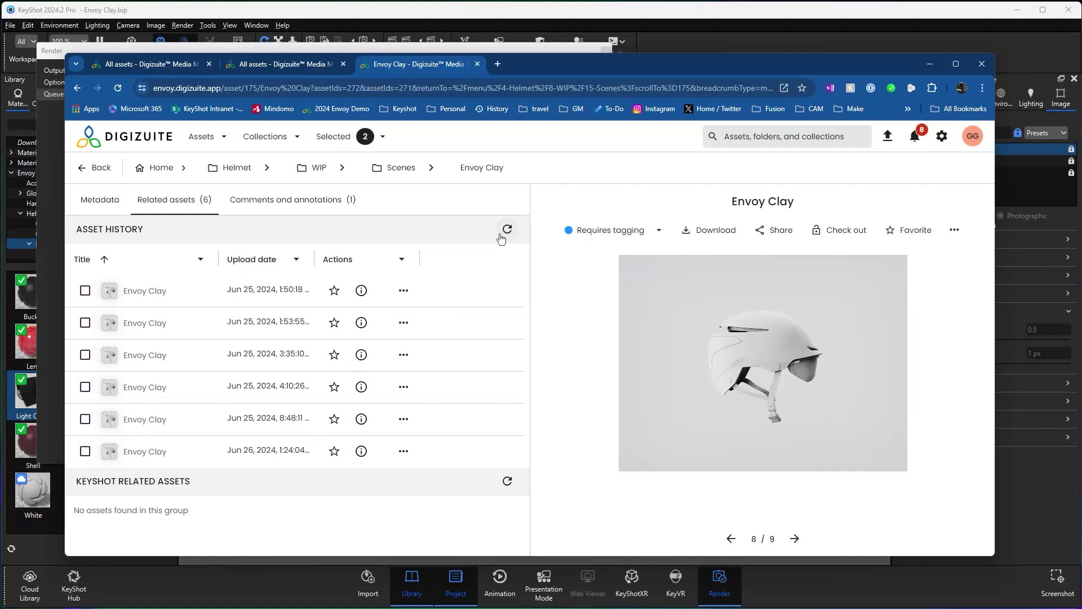
# - Read the comments and annotations on Envoy Clay and return to the Helmet > Presentation folder
pyautogui.click(281, 206)
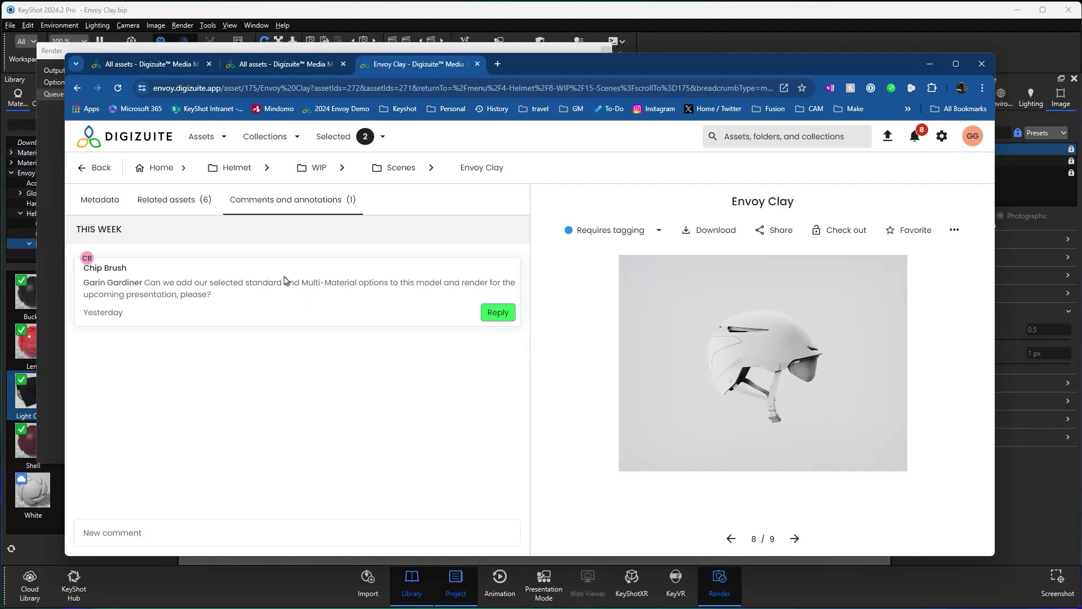
pyautogui.click(165, 173)
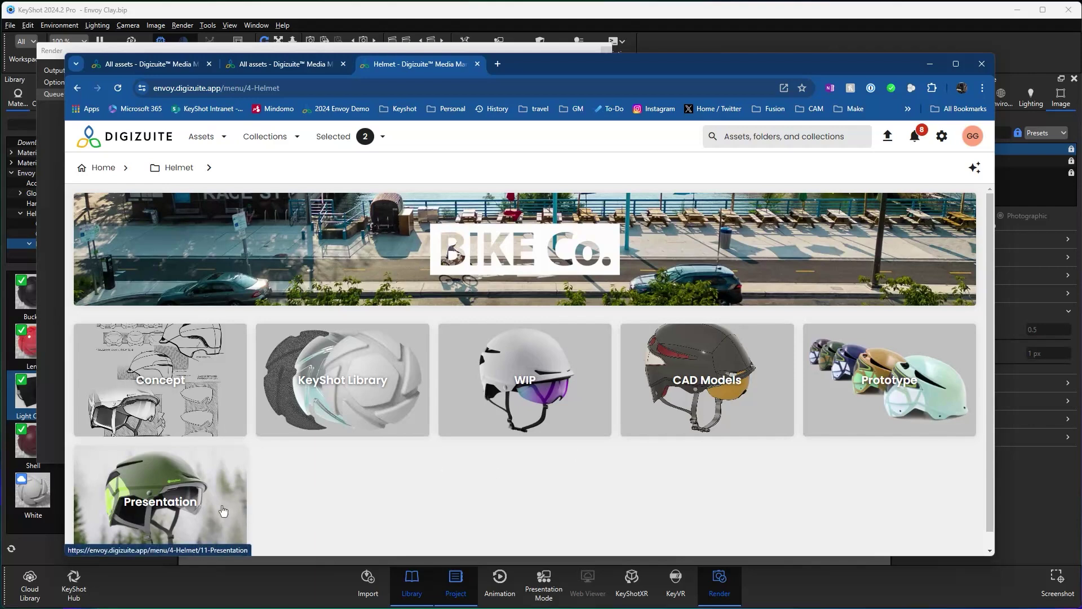
pyautogui.click(129, 519)
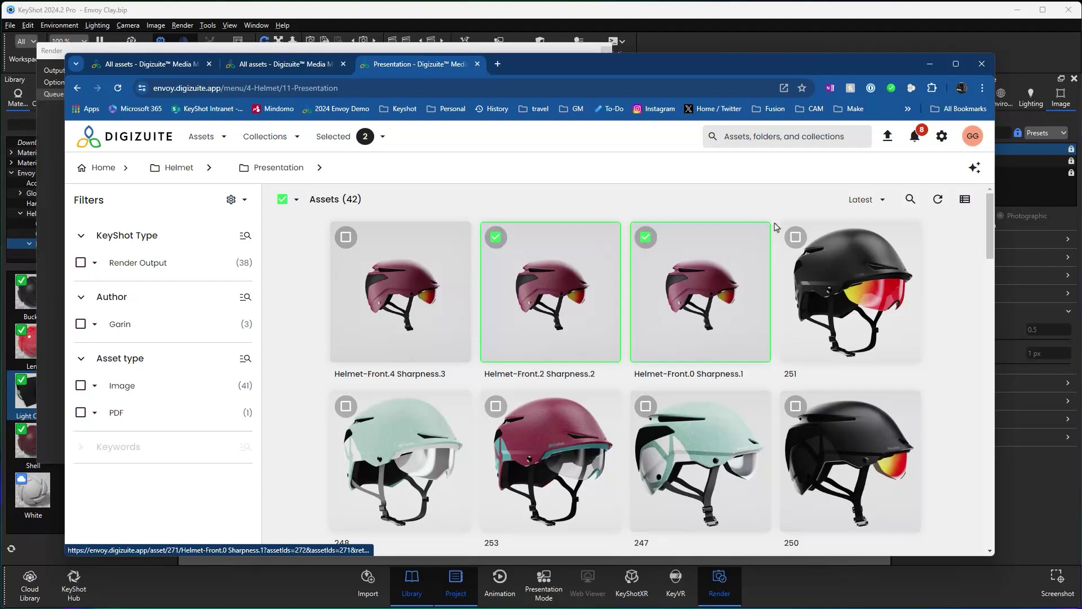
# - Add Helmet-Front.4 Sharpness.3 to the selected renders and open all three sharpness renders for Multi Edit
pyautogui.click(345, 237)
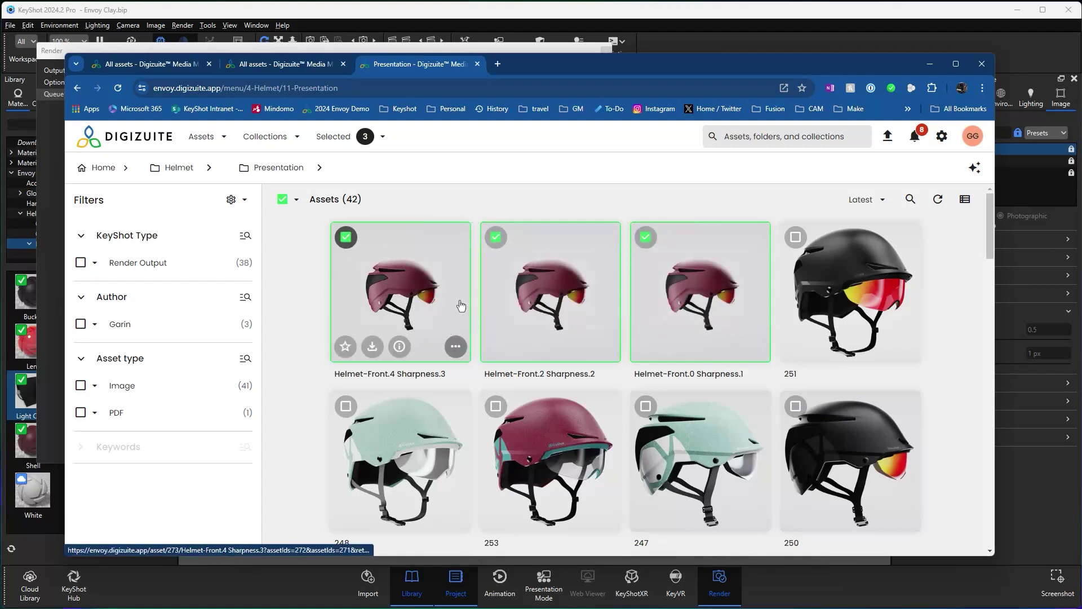
pyautogui.click(374, 136)
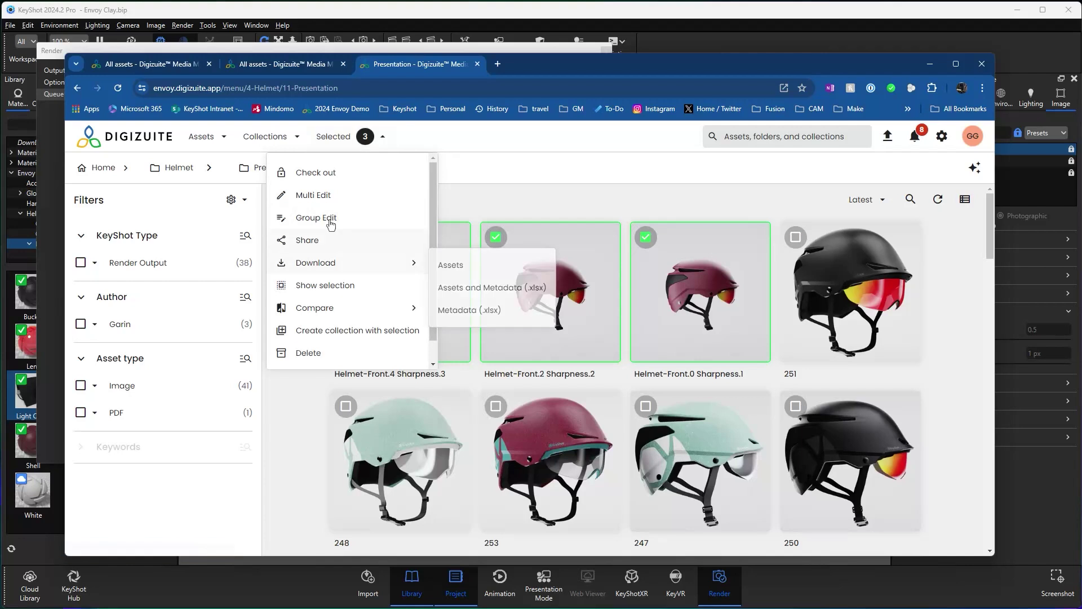
pyautogui.click(329, 196)
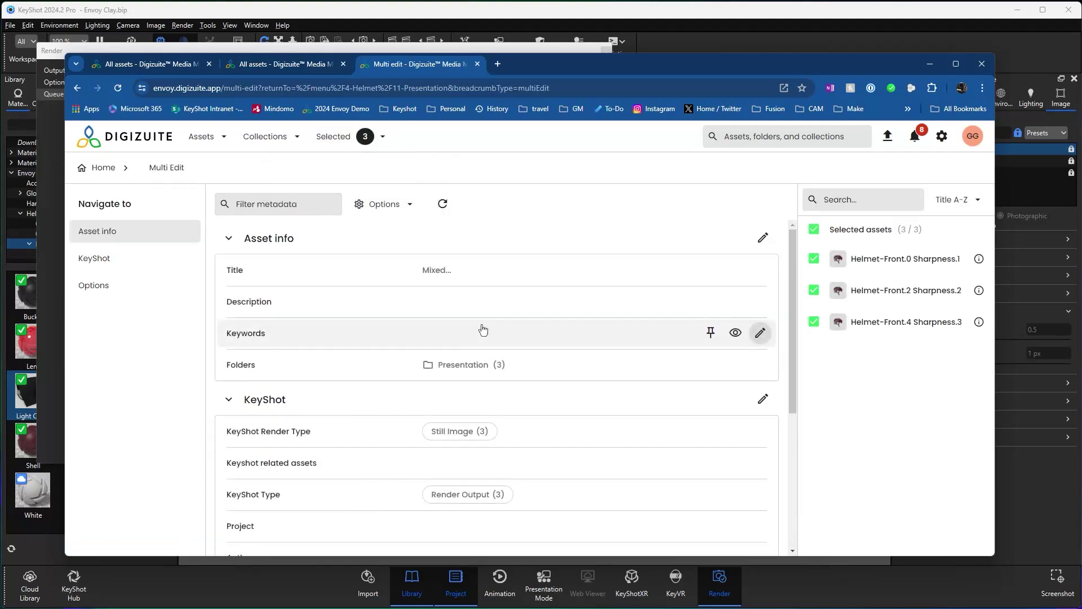
# - Add the Helmet > WIP > Rendering folder to the three renders' folders, keeping Presentation, and save the changes
pyautogui.scroll(-2, 481, 326)
pyautogui.click(479, 254)
pyautogui.click(444, 285)
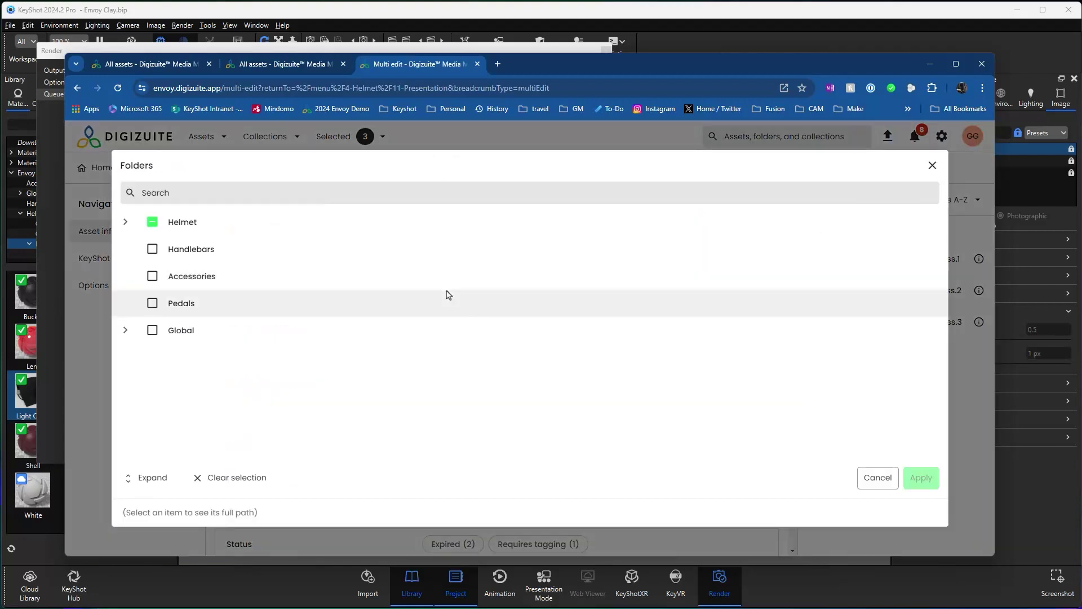
pyautogui.click(125, 221)
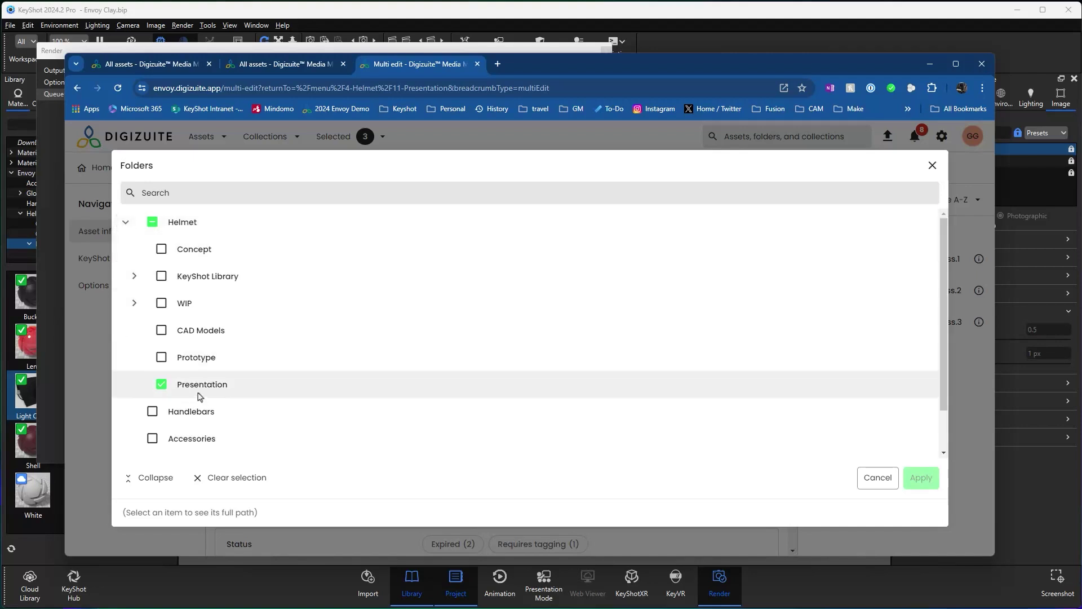
pyautogui.click(134, 302)
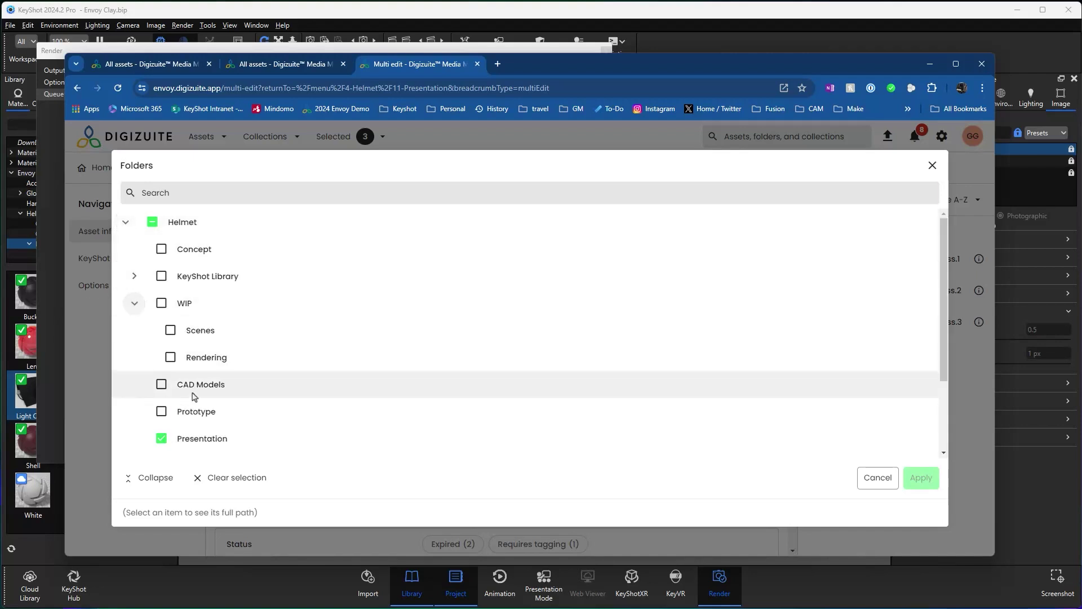
pyautogui.click(171, 356)
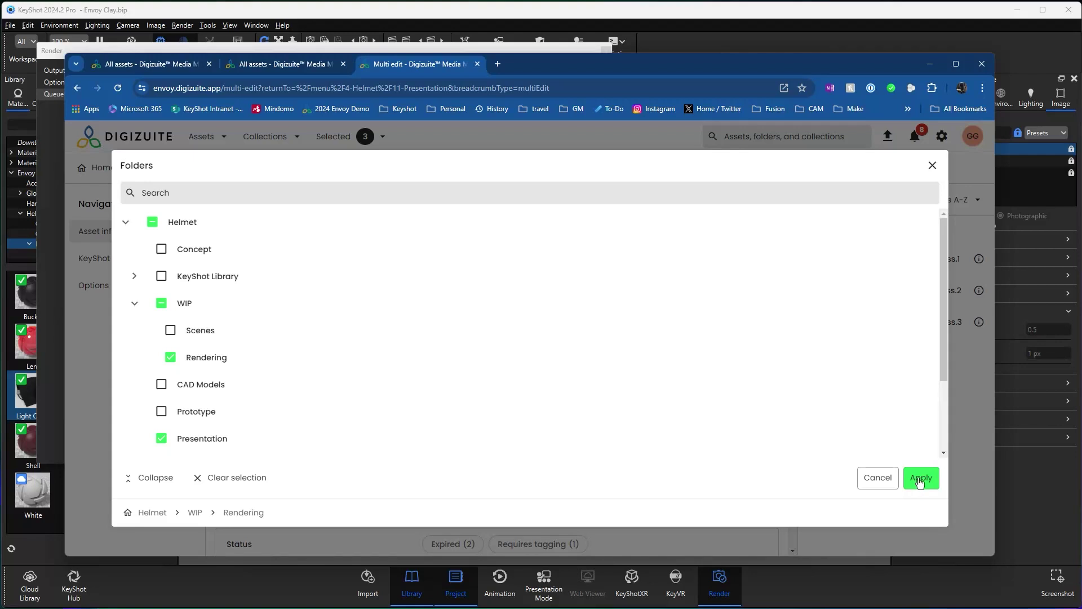
pyautogui.click(920, 478)
pyautogui.click(767, 204)
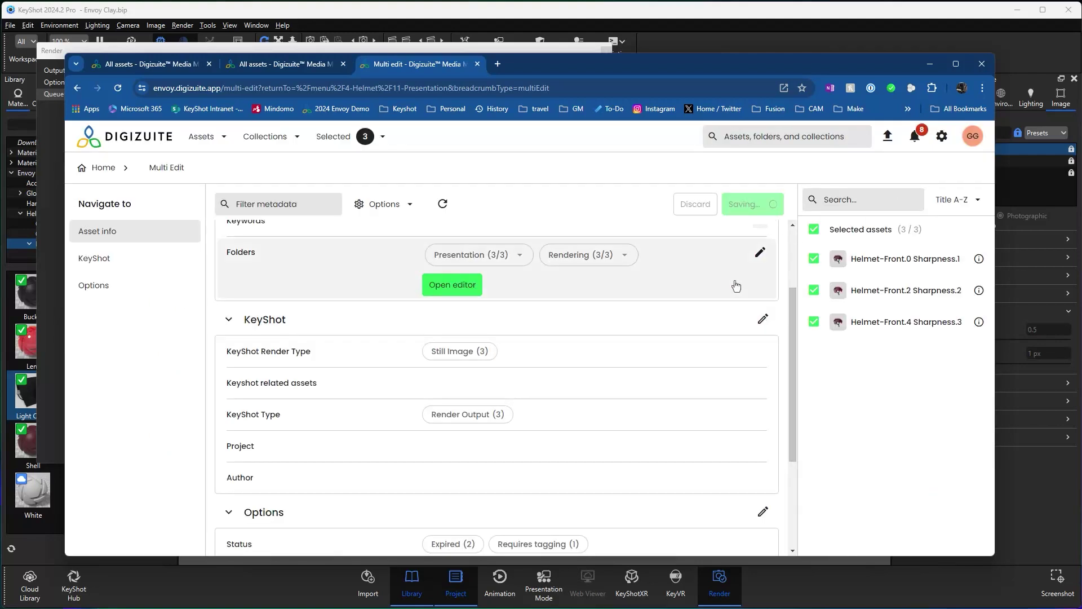
# - Go to the Helmet > WIP > Rendering folder, refresh its asset list and clear the asset selection
pyautogui.click(104, 168)
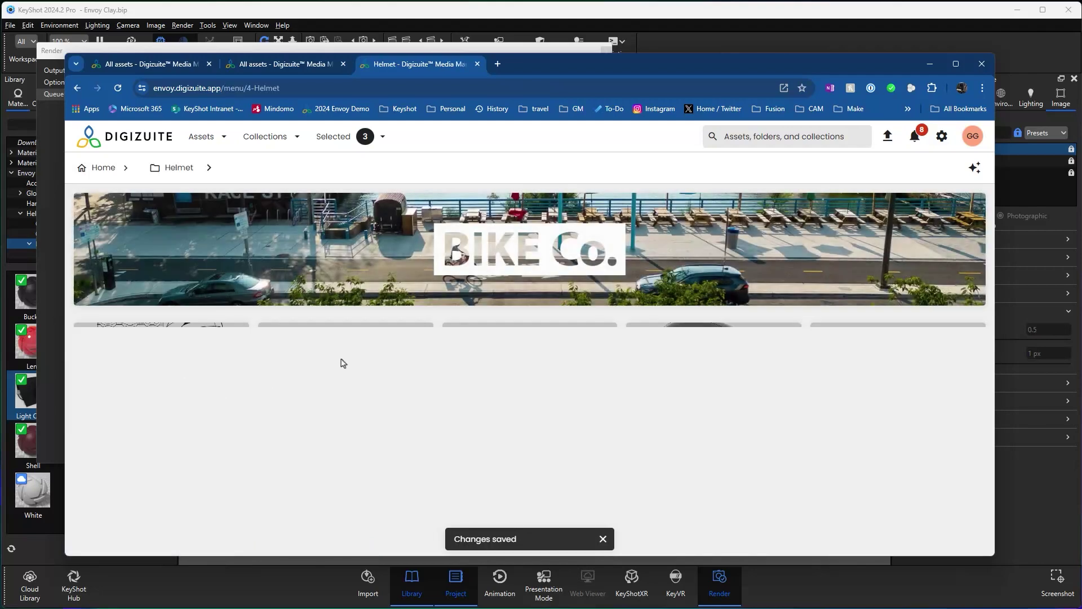
pyautogui.click(499, 389)
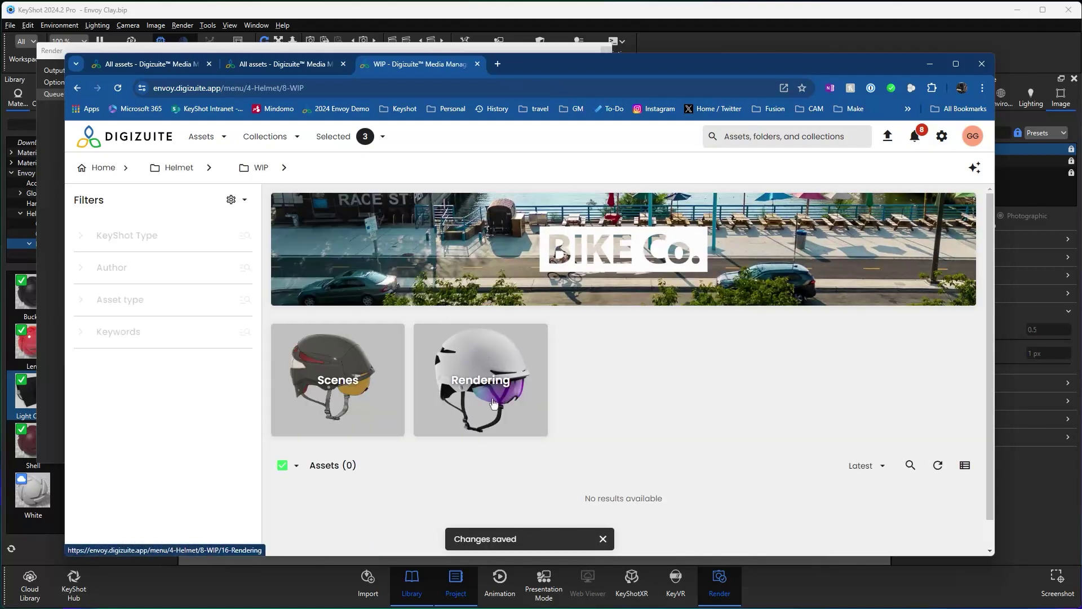
pyautogui.click(493, 405)
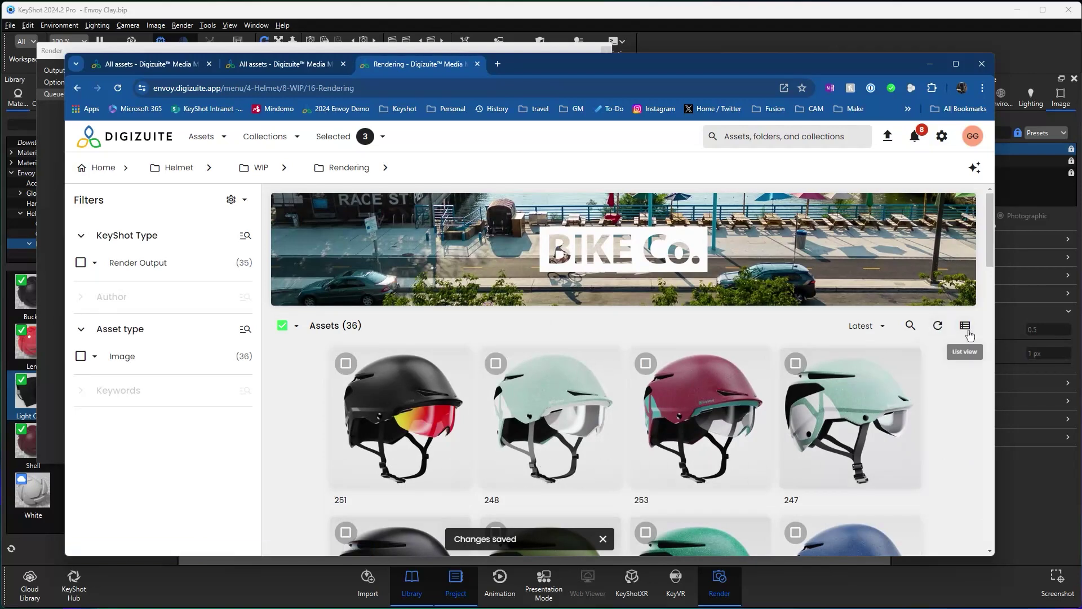
pyautogui.click(938, 326)
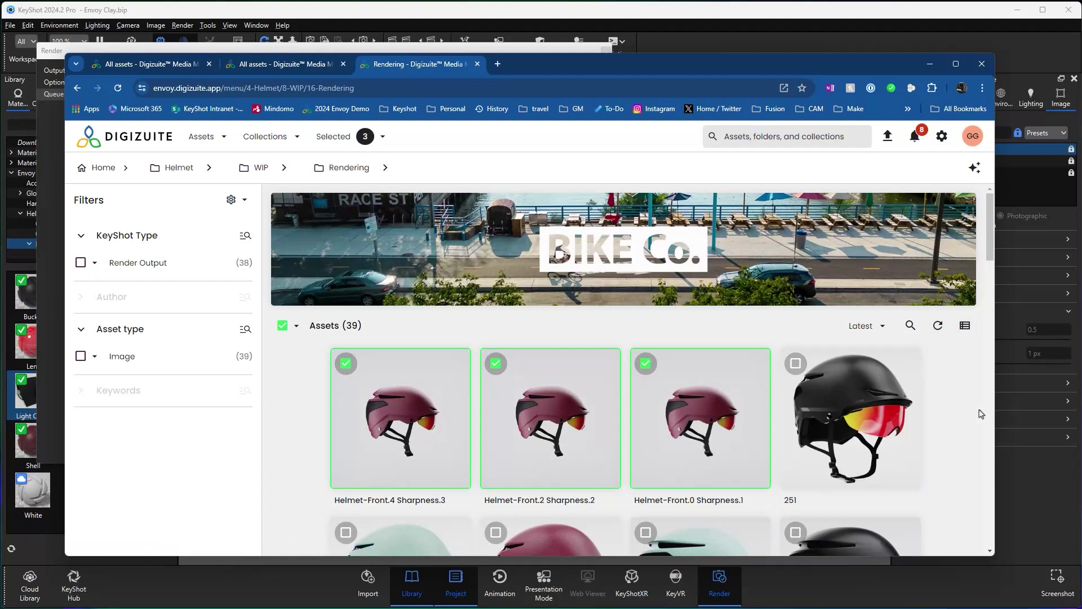
pyautogui.click(966, 434)
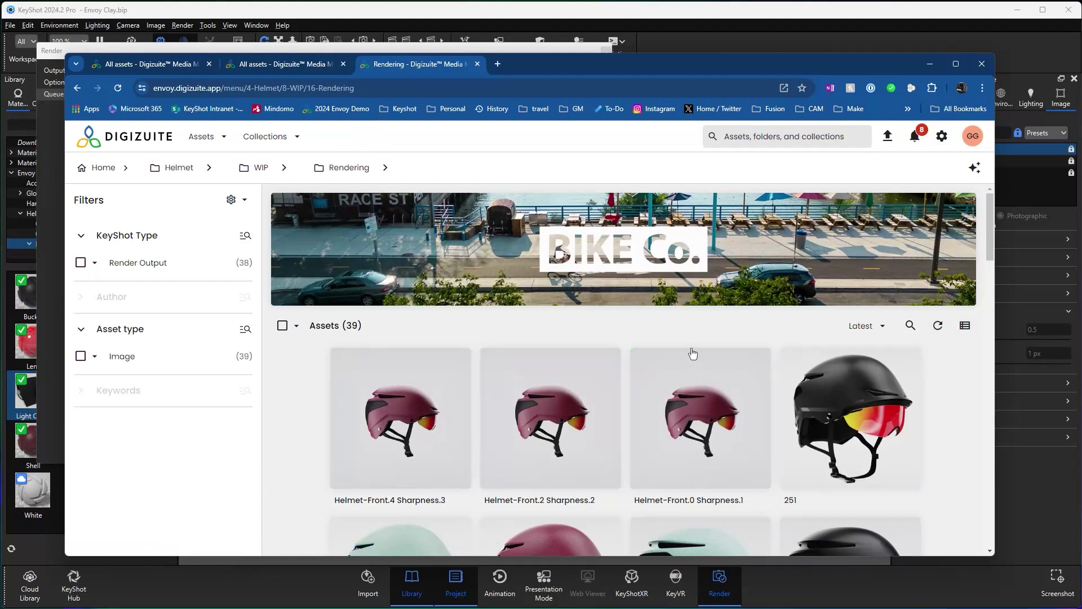